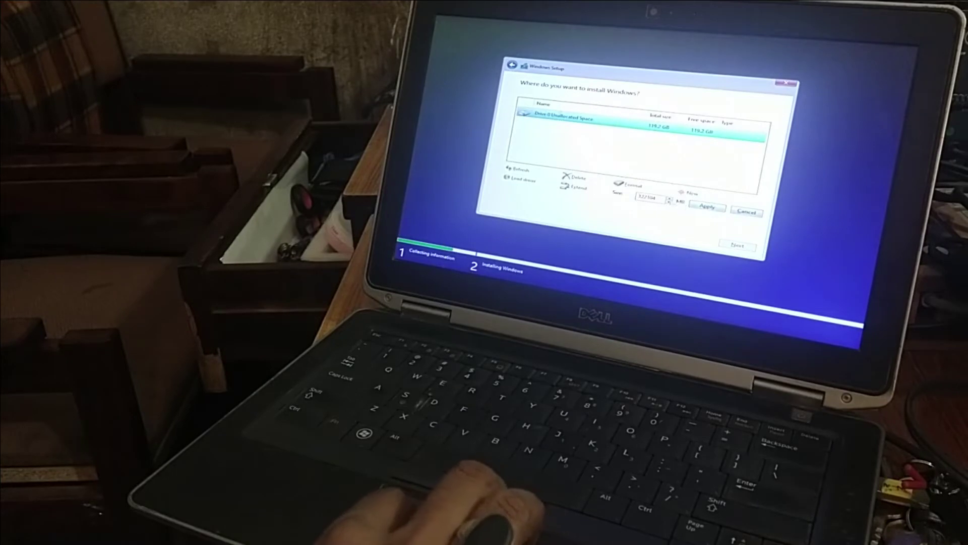
Step: Create a partition from Drive 0's unallocated space, format it, and continue the Windows installation on Partition 2
left_click(699, 208)
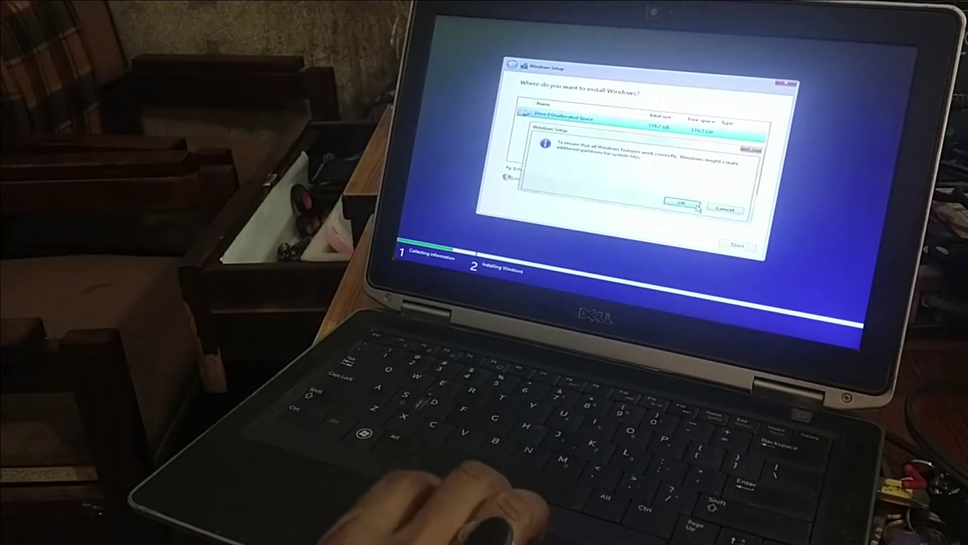
left_click(682, 203)
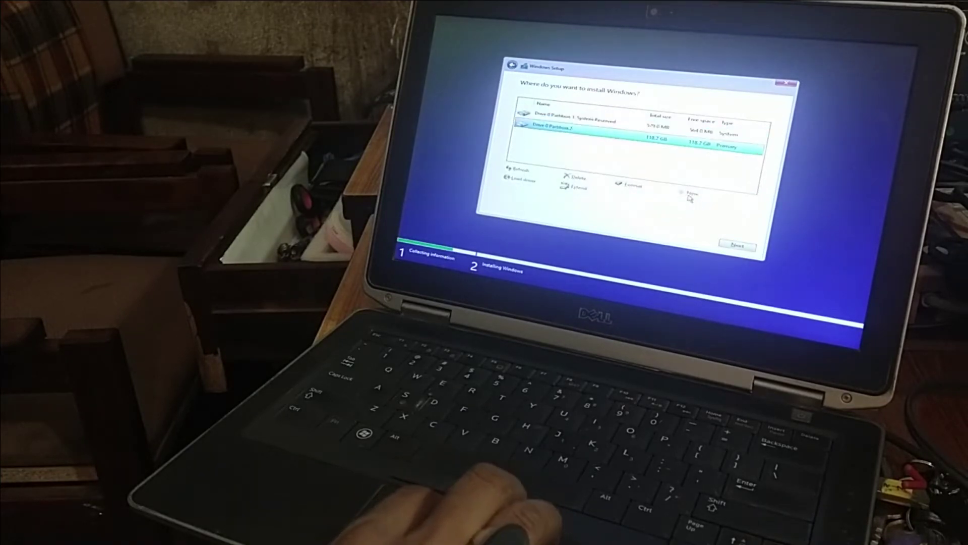
left_click(633, 185)
left_click(681, 204)
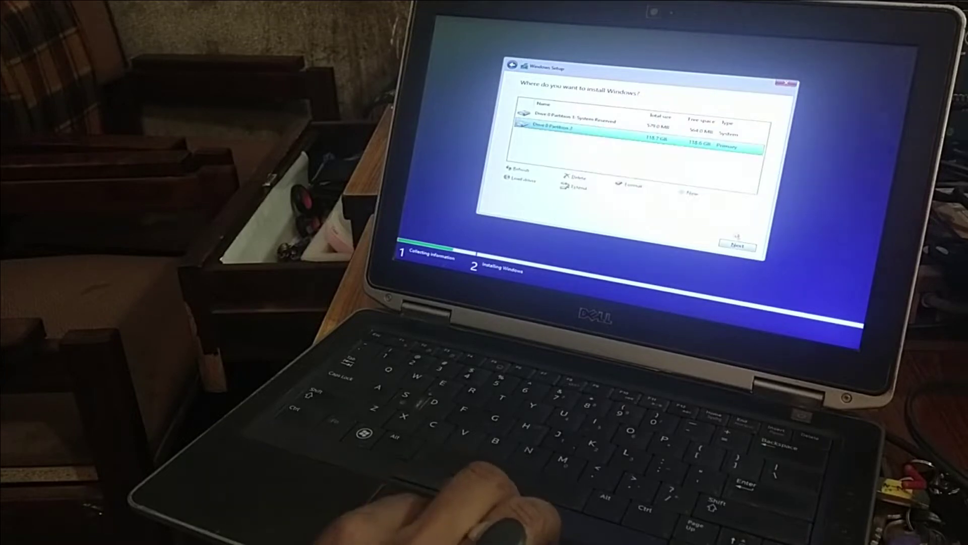
left_click(738, 246)
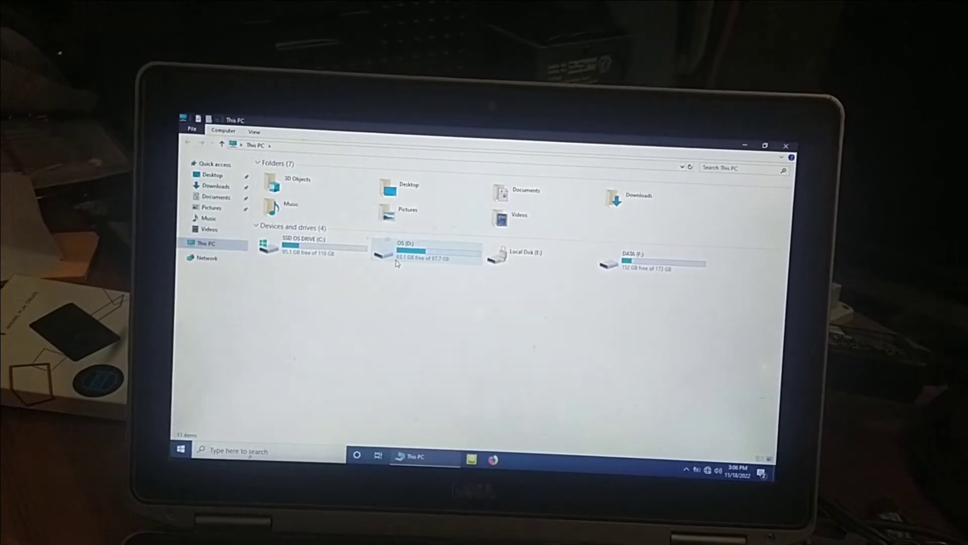
Step: Show the desktop and shut down the computer
mouse_move(397, 263)
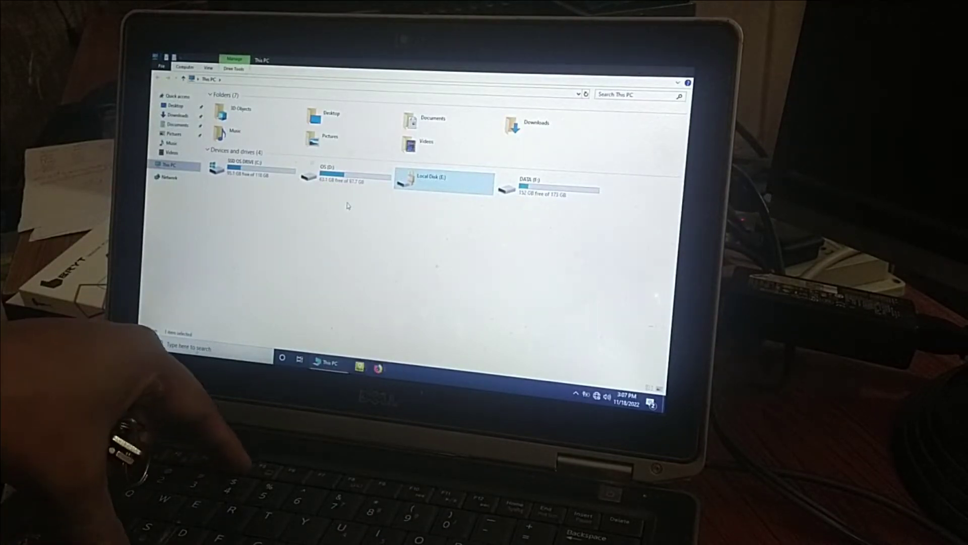
key("super+d")
key("alt+F4")
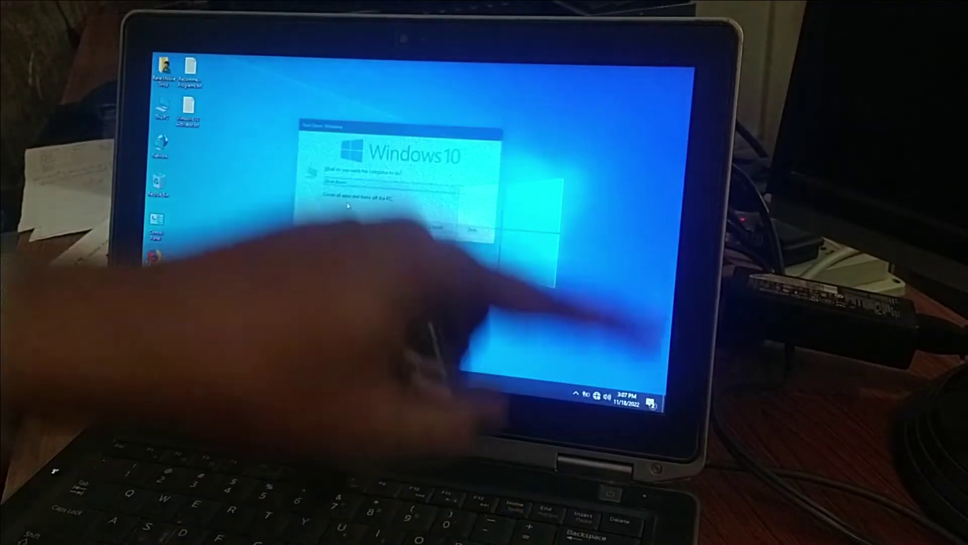
key("Return")
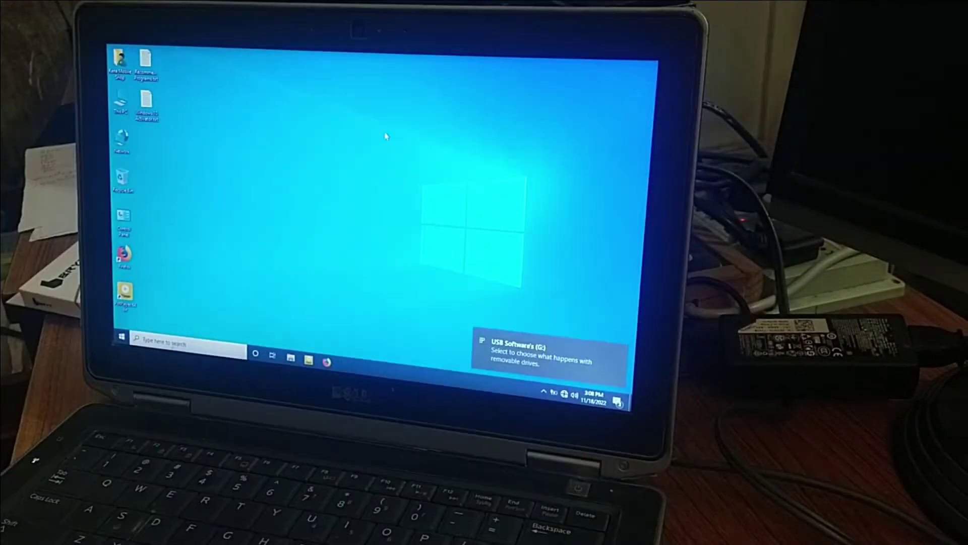
Step: Open the USB Software's folder on the USB Software's (G:) drive
right_click(336, 111)
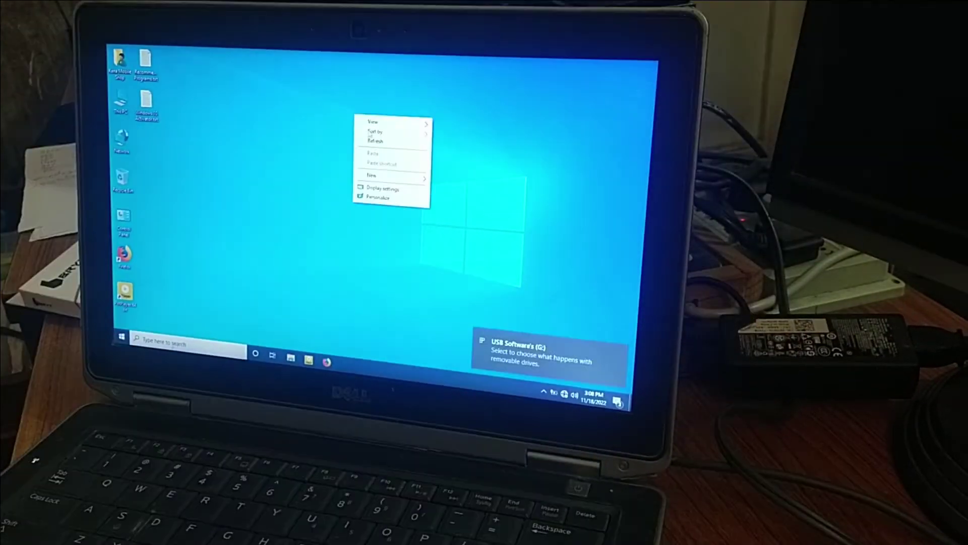
double_click(121, 102)
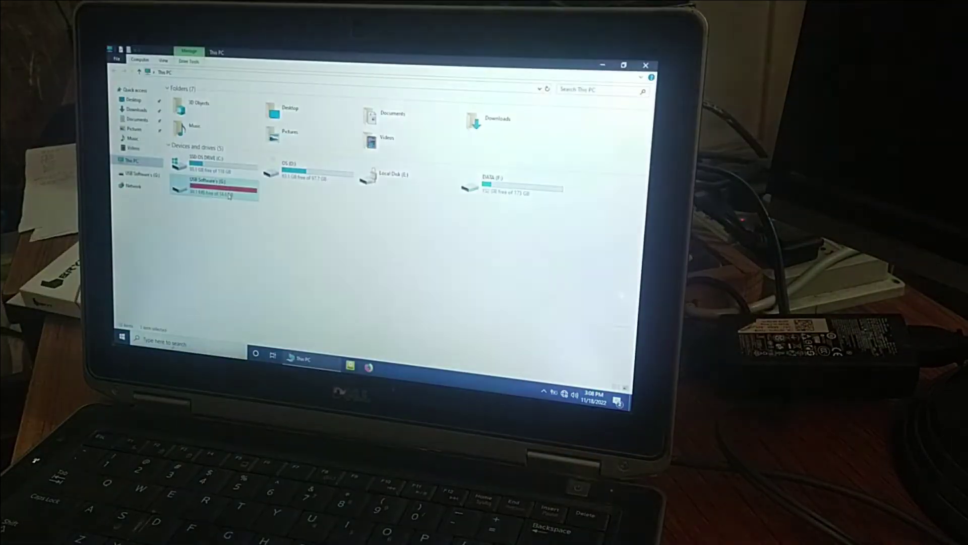
double_click(211, 188)
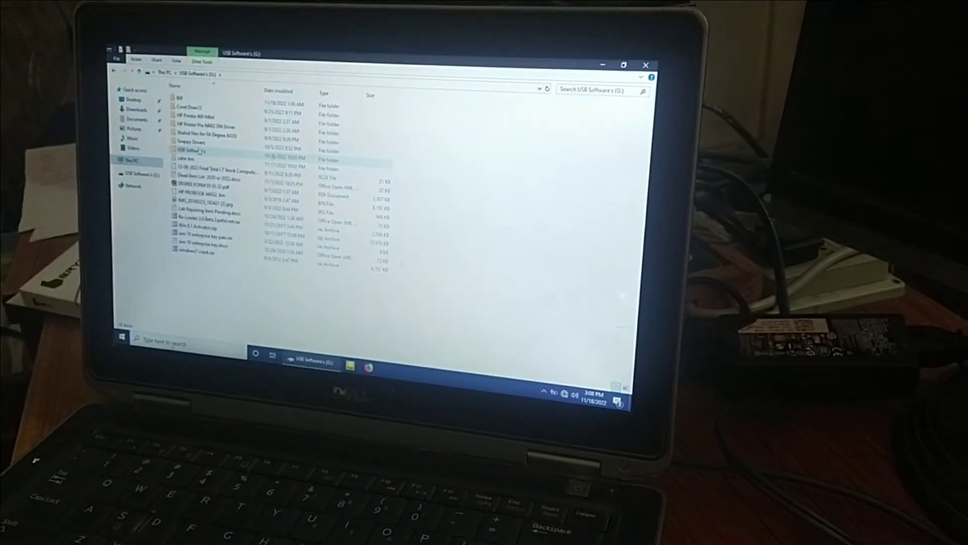
double_click(199, 155)
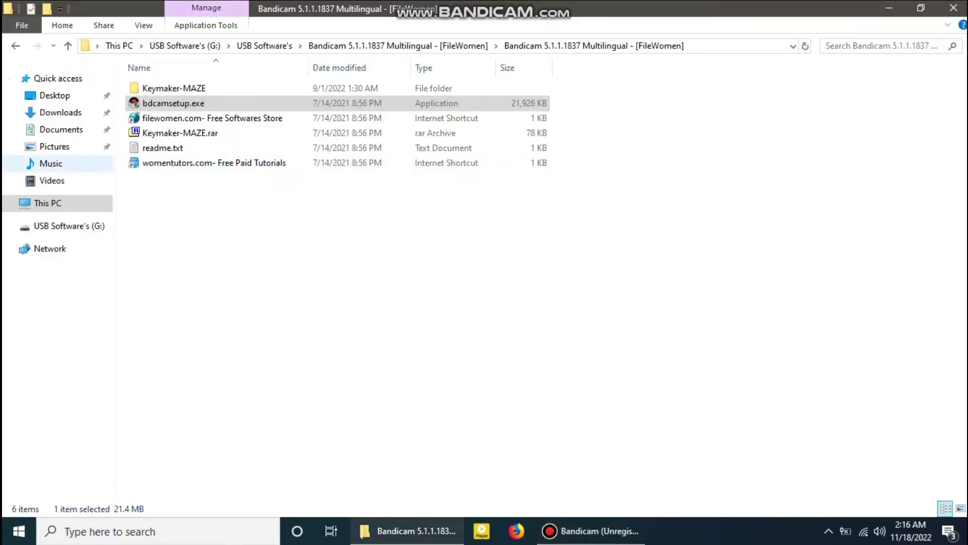
Step: Go back to the G: drive and open the (IDM) 6.23 Build 12 Registered folder inside USB Software's
left_click(48, 203)
key("Return")
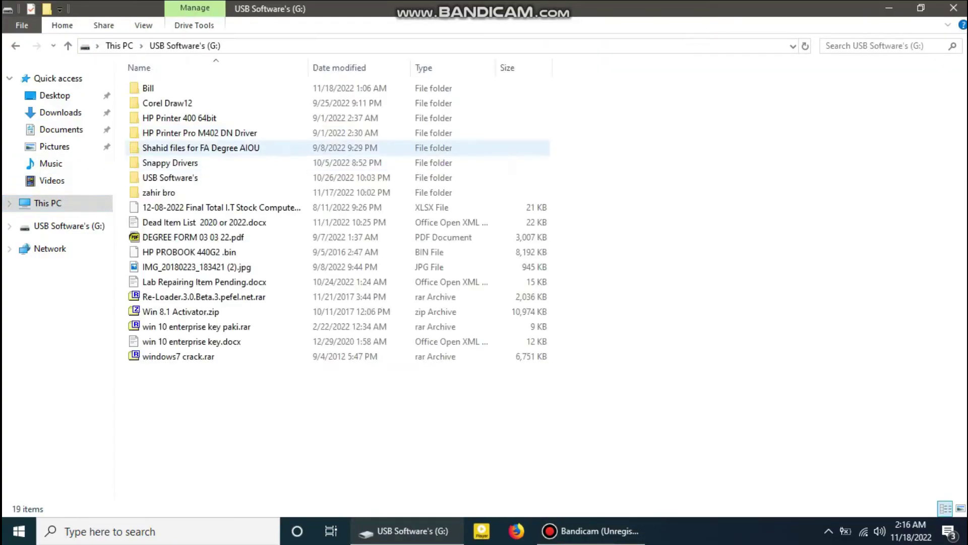
key("Down")
key("Down")
key("Down")
key("Return")
key("Return")
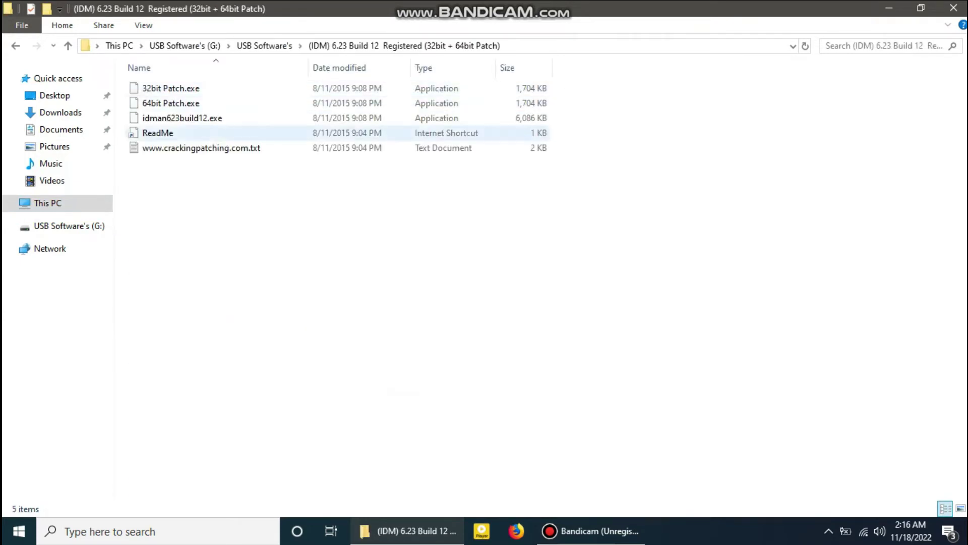
Step: Launch the idman623build12.exe installer
key("Down")
key("Down")
key("Down")
key("Return")
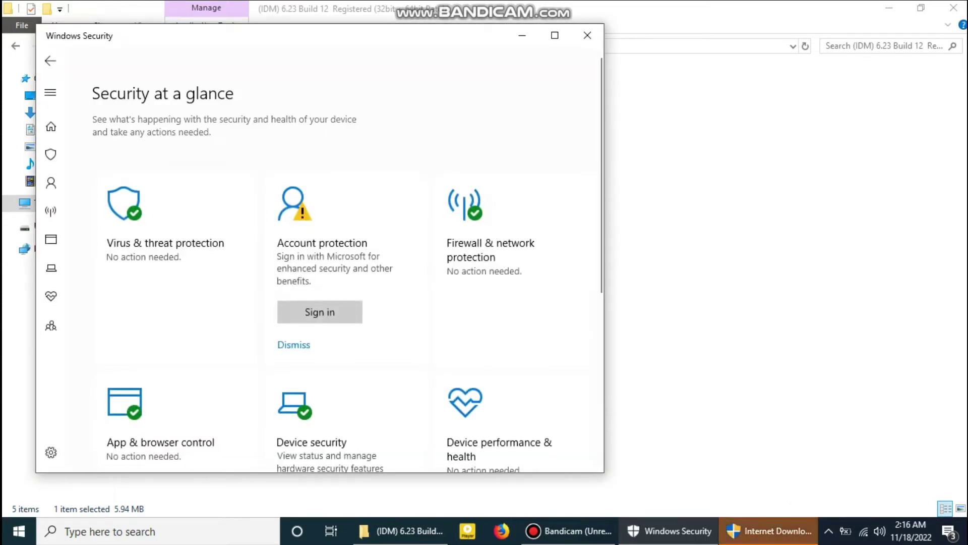
Step: In Windows Security, dismiss the account protection sign-in suggestion and check for virus protection updates, then minimize the window
left_click(555, 35)
left_click(456, 322)
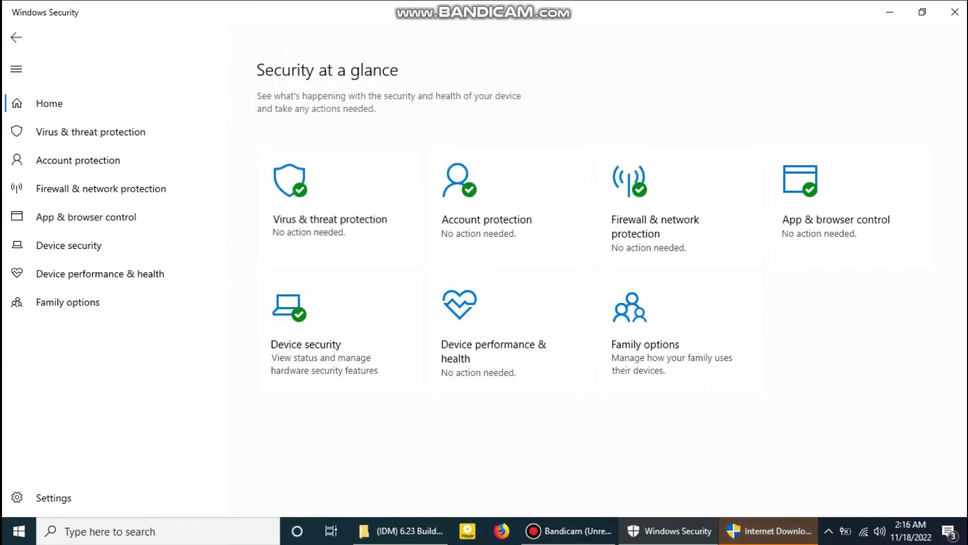
left_click(327, 220)
scroll(484, 277, "down", 3)
left_click(296, 426)
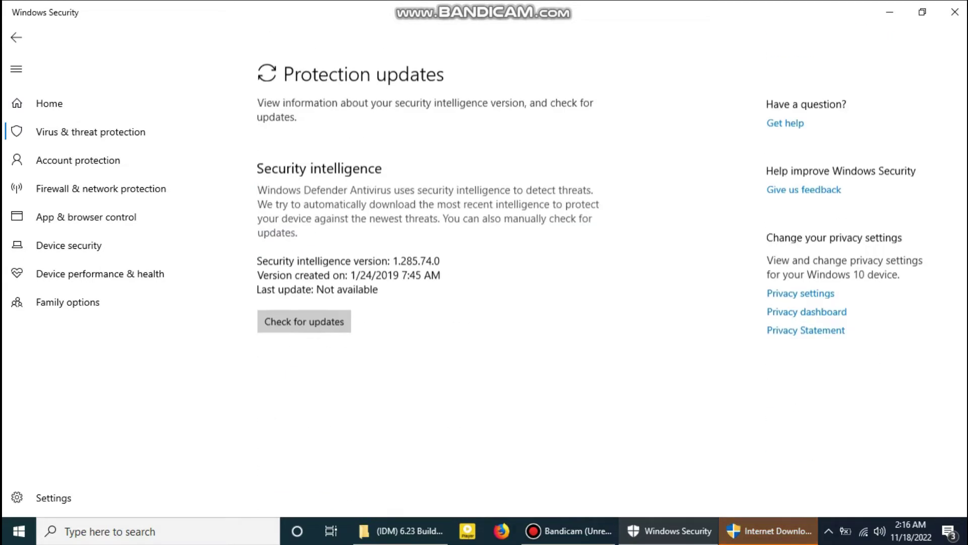
left_click(304, 299)
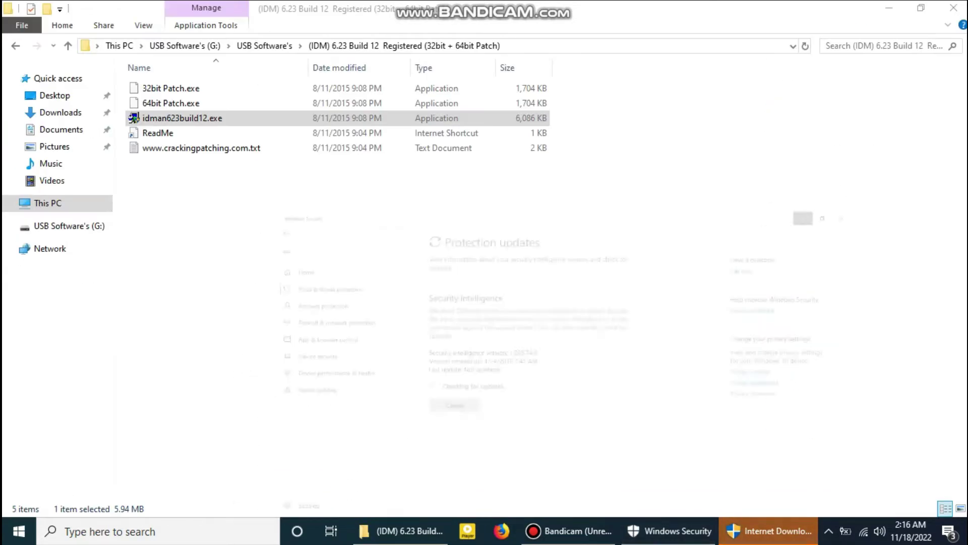
left_click(890, 12)
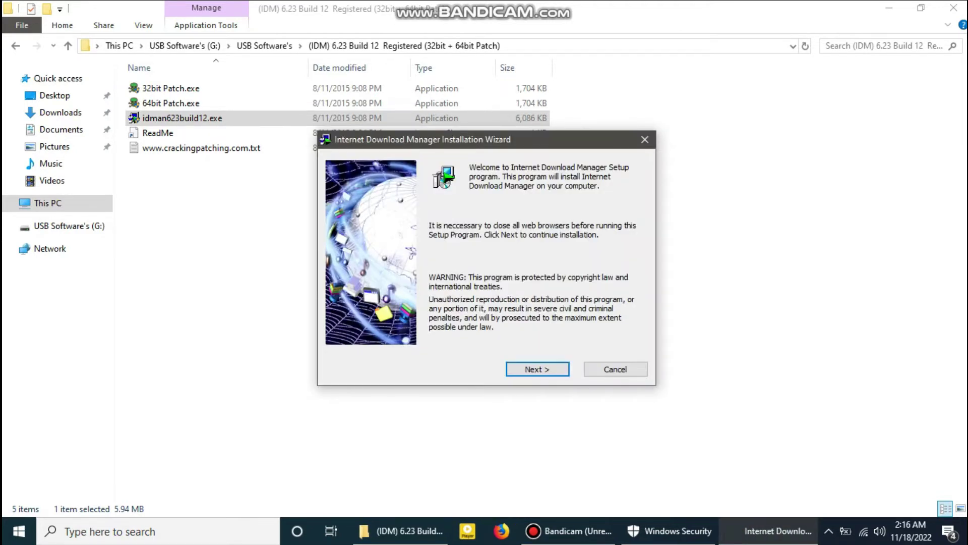
Step: Install Internet Download Manager with the default options of its installation wizard
key("Return")
key("Return")
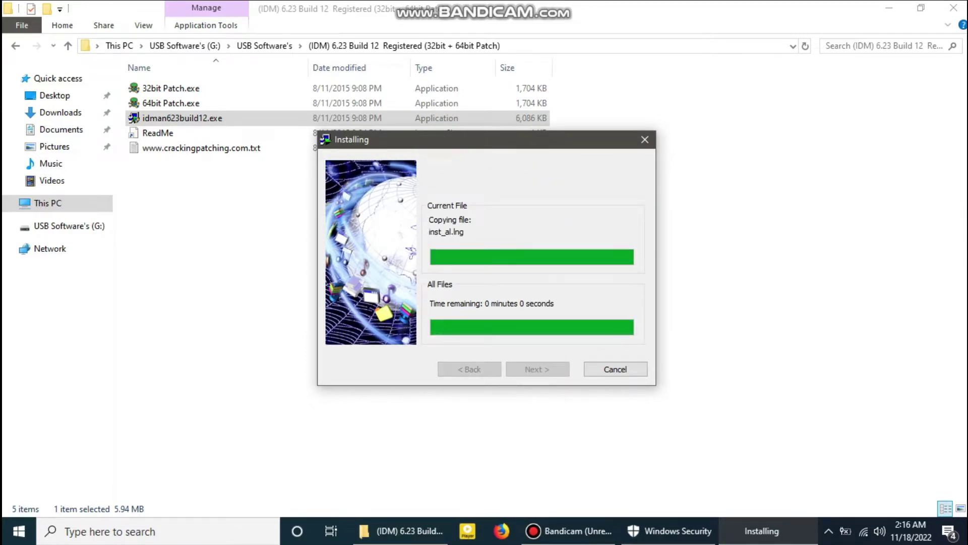
left_click(537, 369)
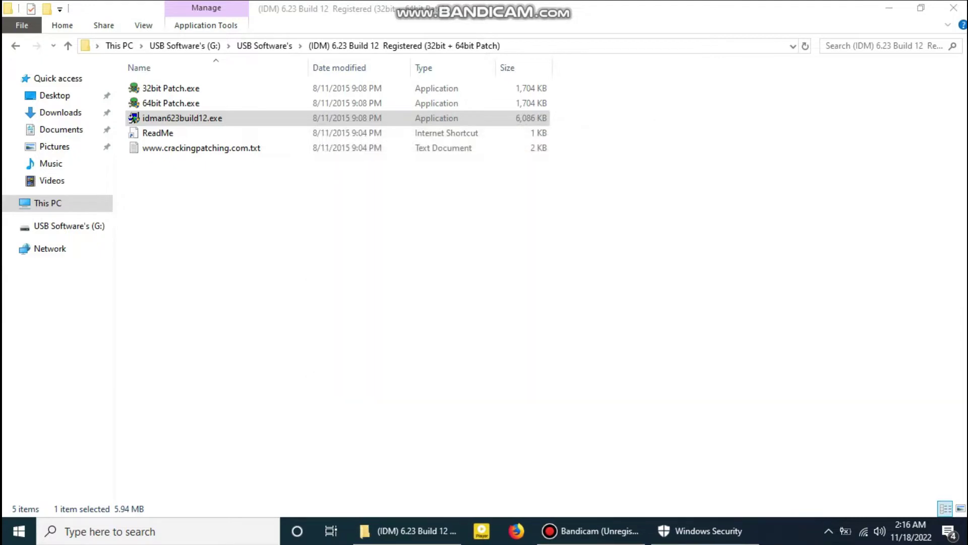
left_click(353, 222)
Step: Acknowledge the IDM Firefox integration message and run 64bit Patch.exe
left_click(171, 103)
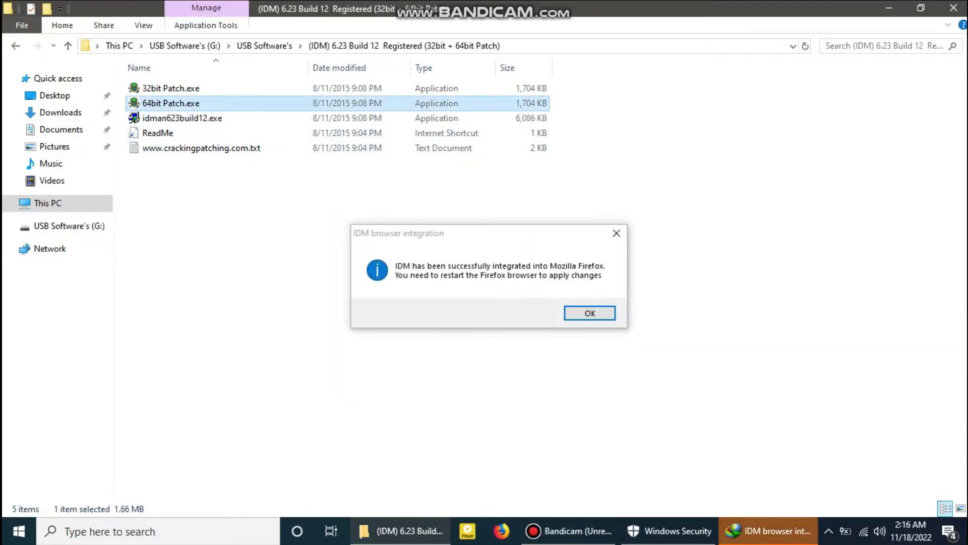
left_click(590, 314)
left_click(398, 215)
left_click(172, 103)
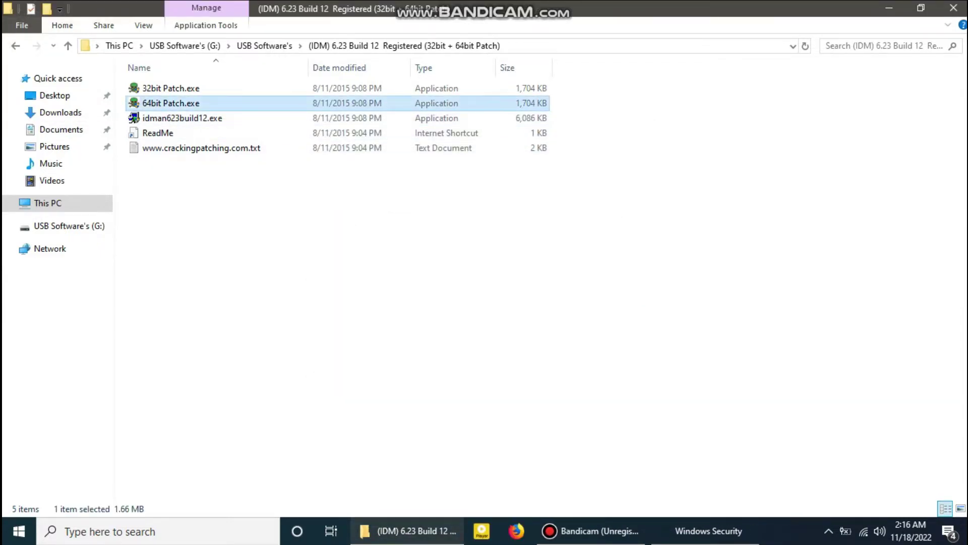
Step: Open the AdbeRdr11000_mui_Std folder in USB Software's and run Setup.exe
left_click(68, 46)
left_click(186, 134)
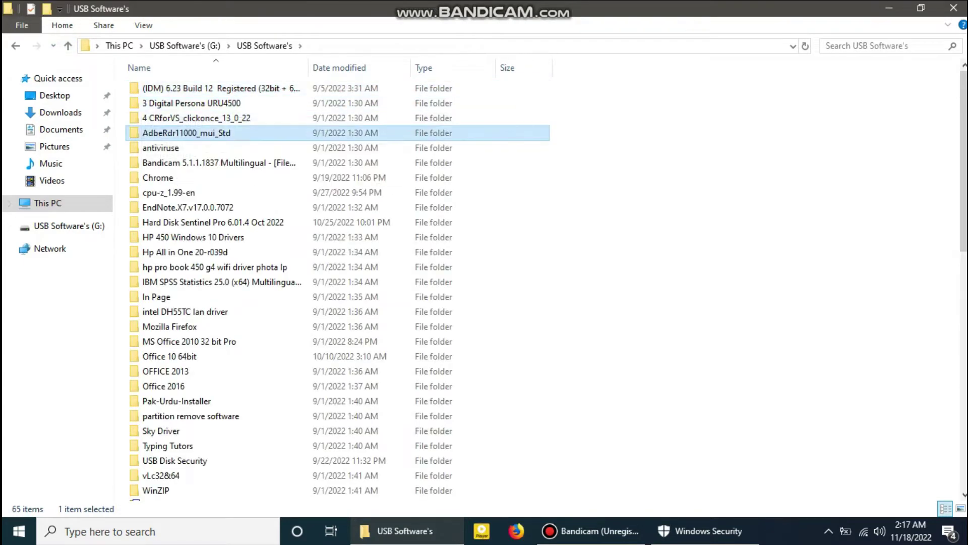
key("Return")
left_click(187, 148)
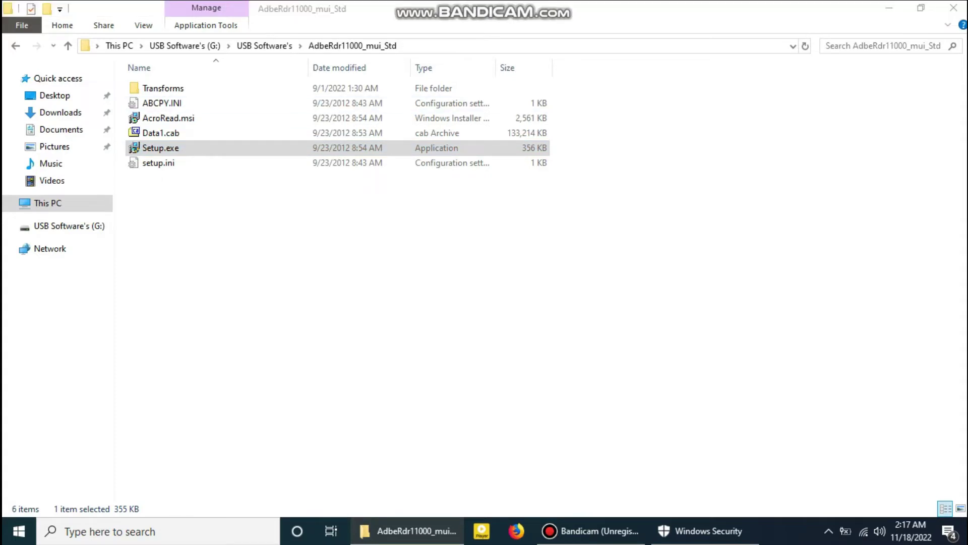
Step: Open the Chrome folder in USB Software's and run Chrome 79 Setup 64 bit.exe
key("alt+Up")
double_click(174, 178)
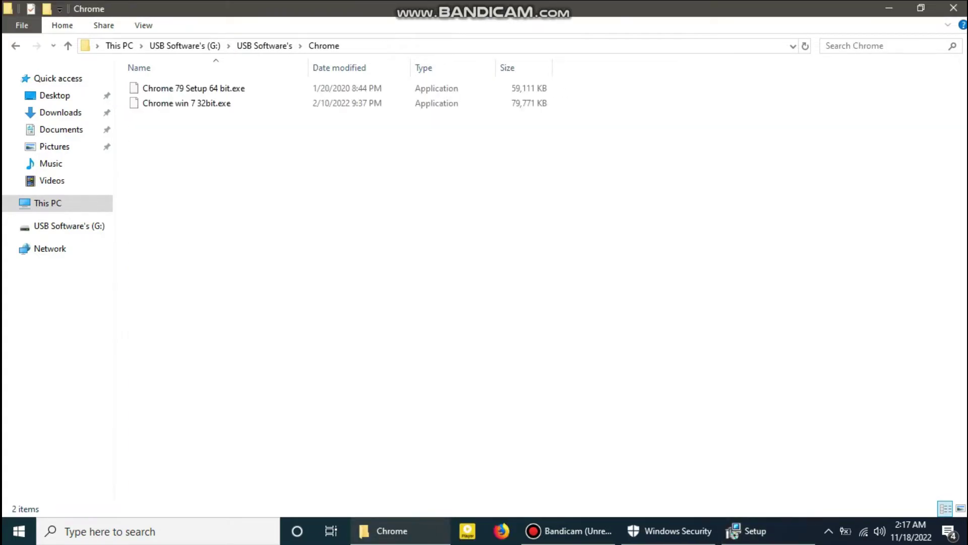
left_click(194, 89)
Step: Find the Pak-Urdu-Installer folder in USB Software's and run Pak-Urdu-Installer.exe
left_click(264, 46)
scroll(293, 151, "down", 3)
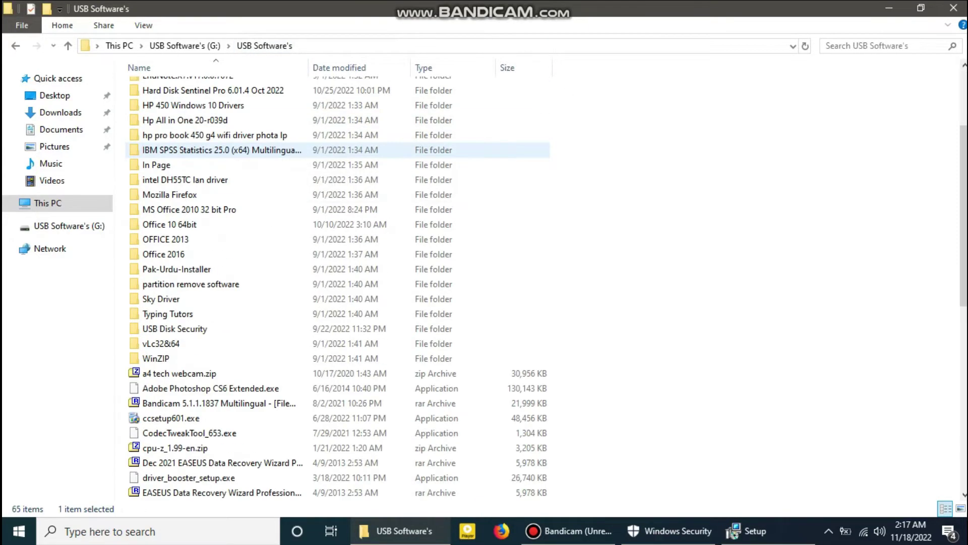
scroll(292, 177, "up", 2)
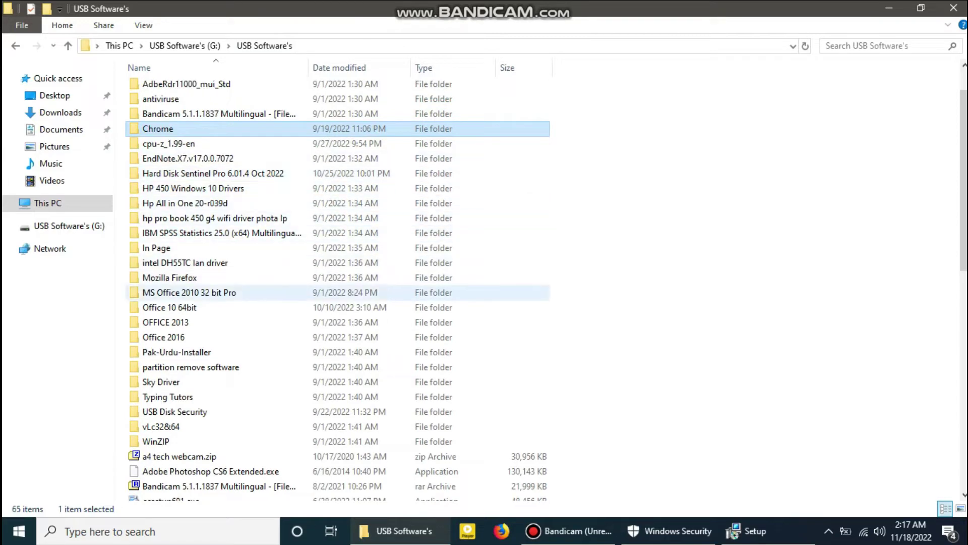
double_click(202, 293)
scroll(217, 264, "down", 1)
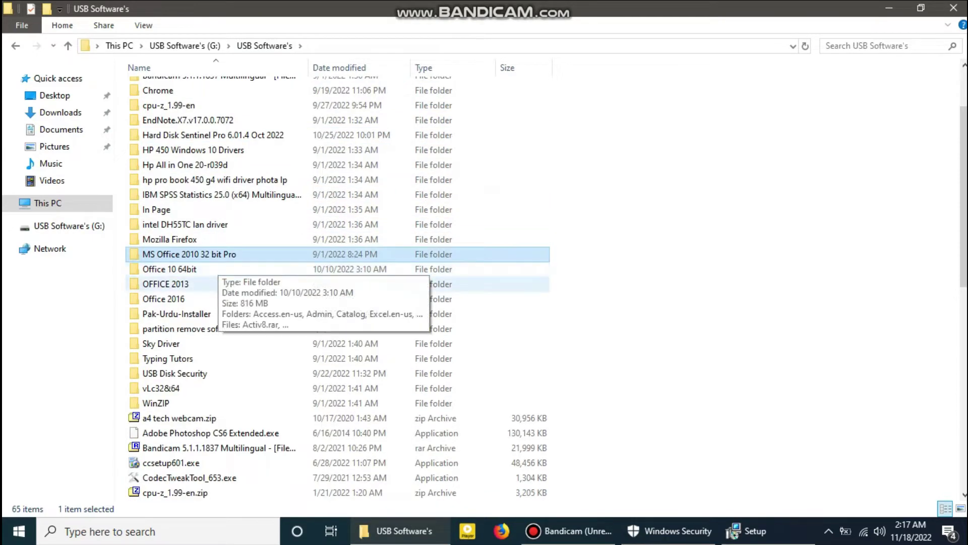
left_click(204, 313)
double_click(204, 313)
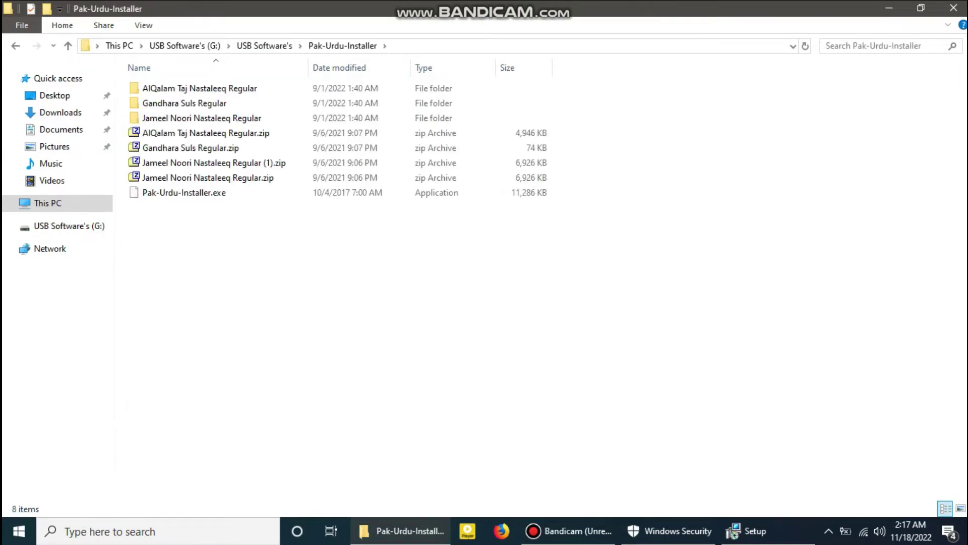
left_click(184, 192)
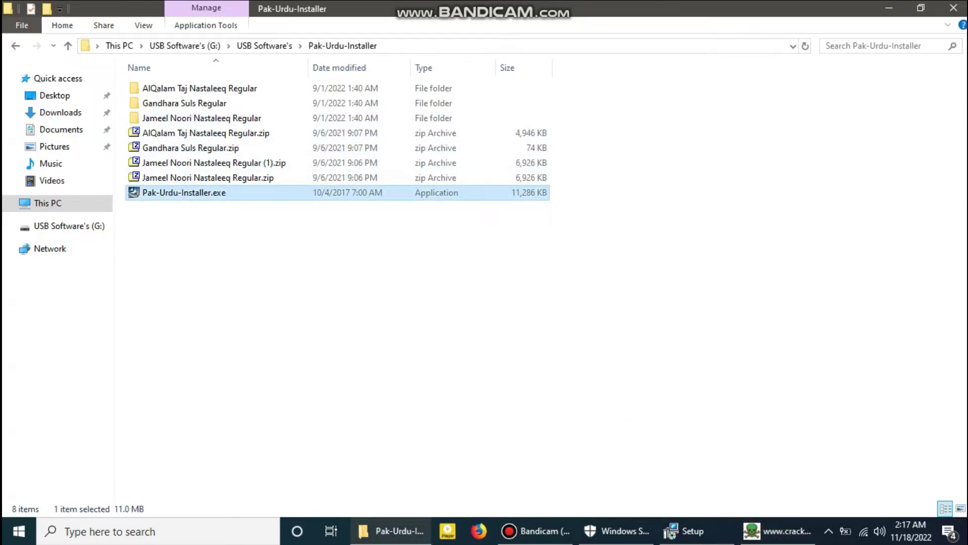
Step: Install the Jameel Noori Nastaleeq Regular.ttf font from the Jameel Noori Nastaleeq Regular folder
double_click(202, 119)
left_click(207, 89)
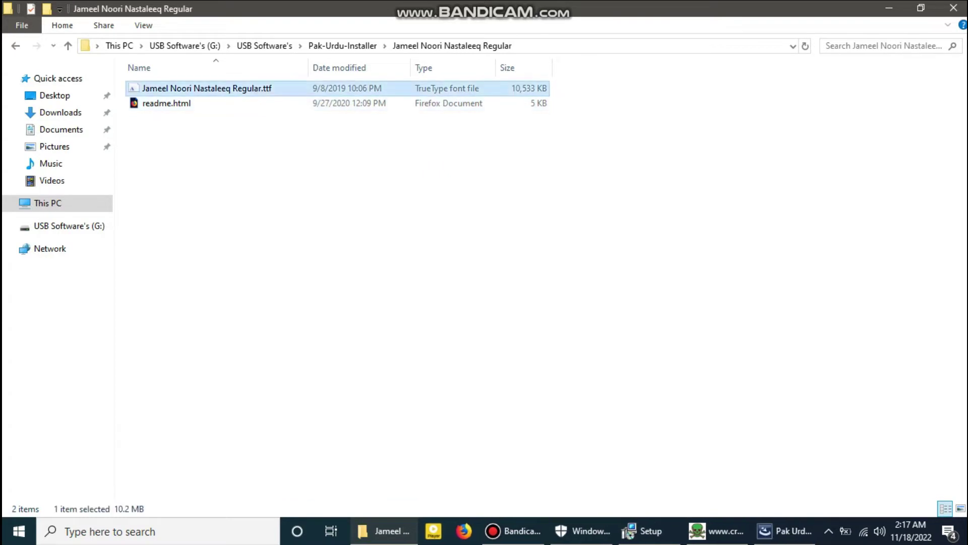
double_click(206, 89)
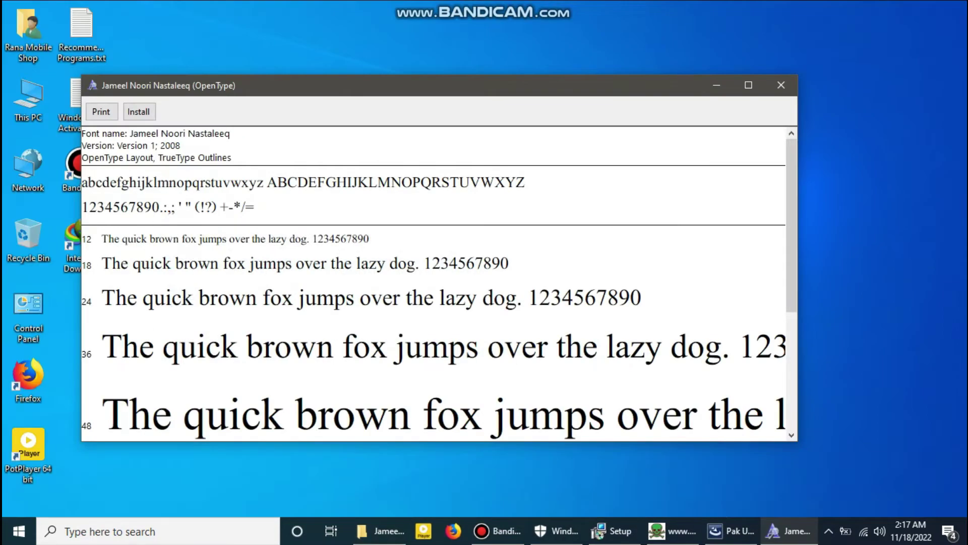
left_click(139, 111)
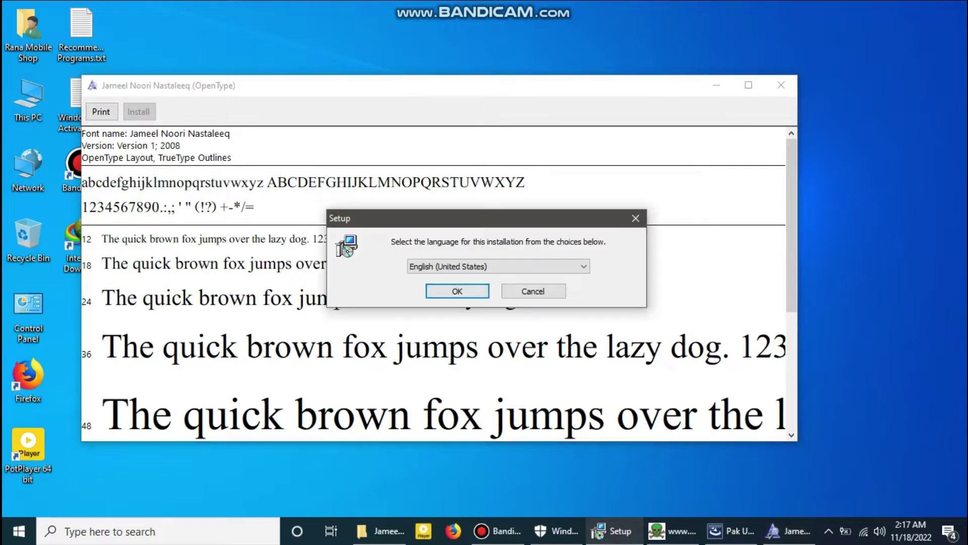
Step: Accept English (United States) as the installation language and close the Jameel Noori Nastaleeq font preview
left_click(457, 291)
left_click(781, 85)
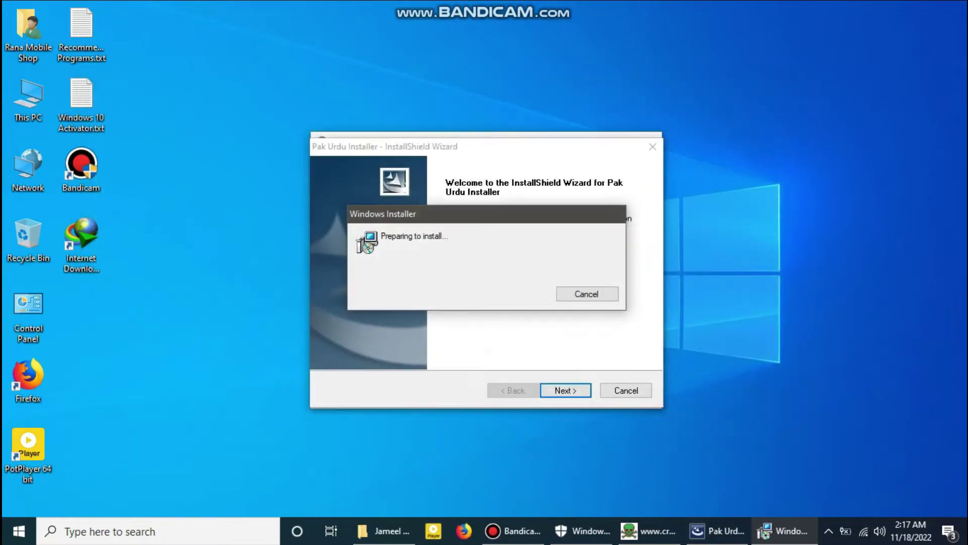
Step: Complete the Pak Urdu Installer wizard, choosing not to restart the computer
key("Return")
key("Return")
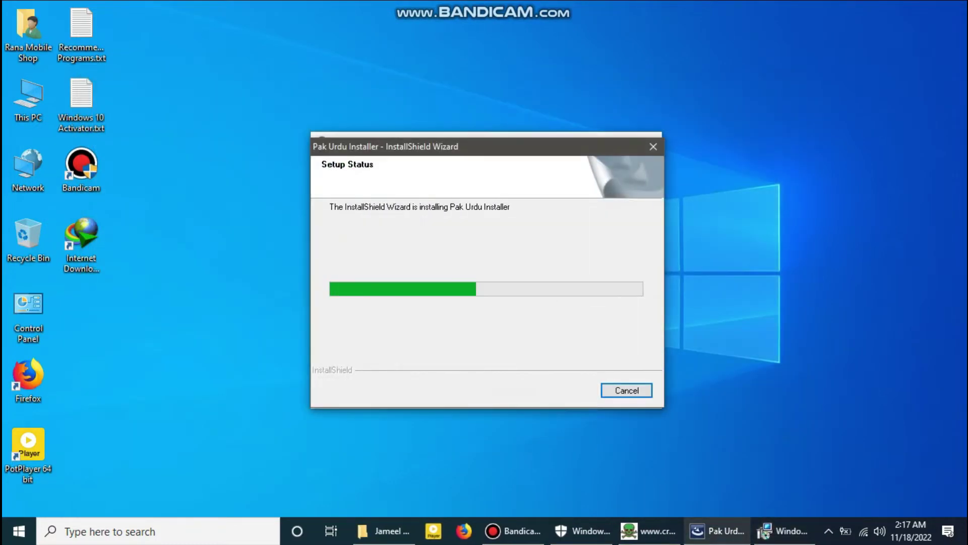
left_click_drag(515, 147, 696, 134)
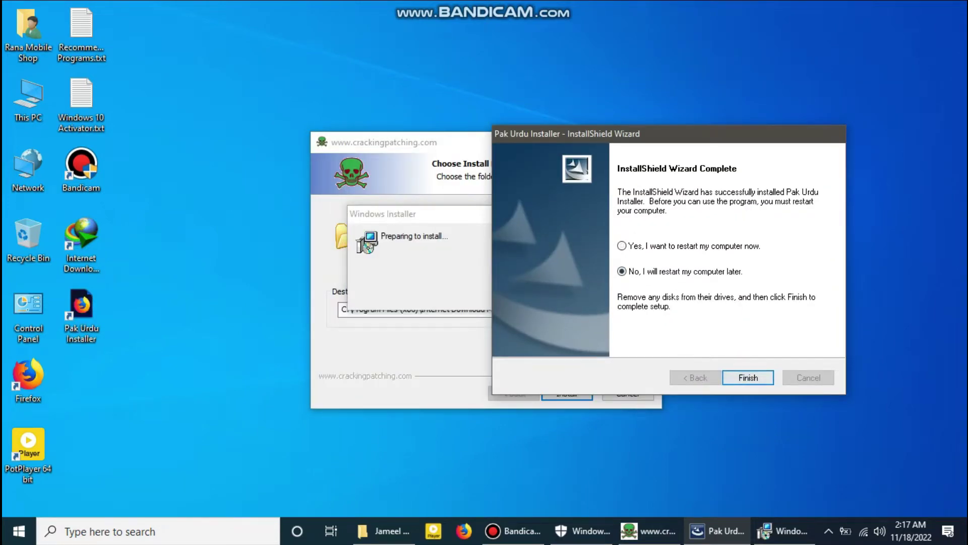
key("Return")
Step: Install IDM Patch in the proposed destination folder and finish its setup wizard
key("Return")
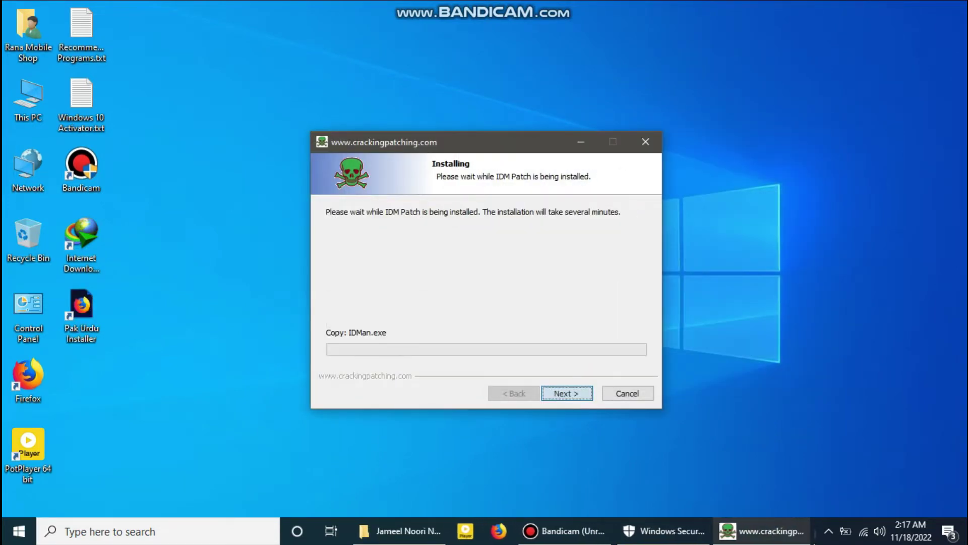
key("Return")
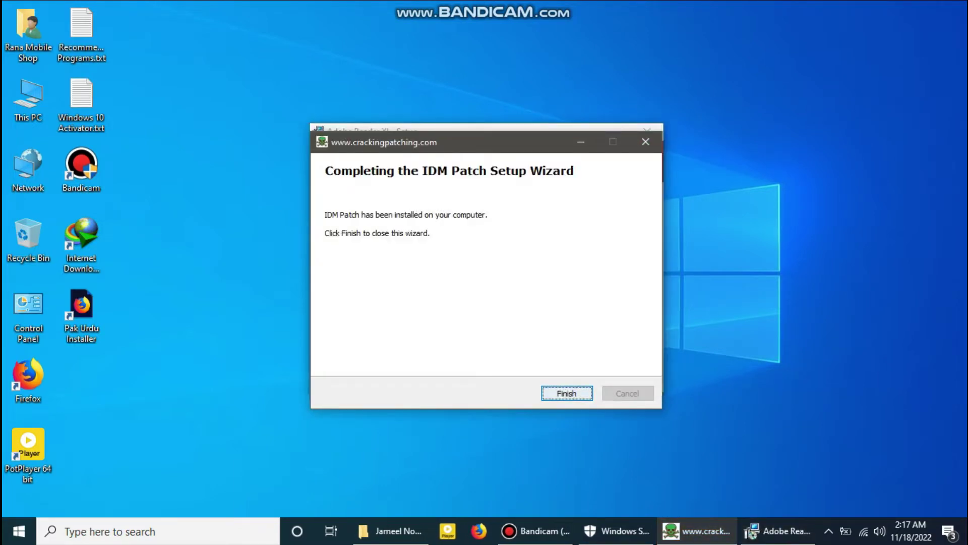
key("Return")
Step: Go back to the USB Software's folder, open the USB Disk Security folder and run setup.exe
left_click(403, 531)
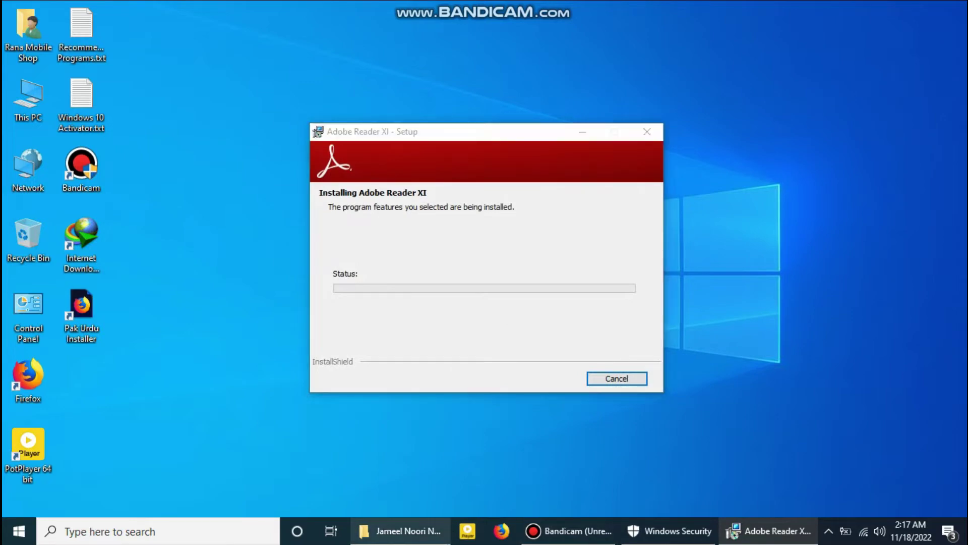
key("BackSpace")
key("BackSpace")
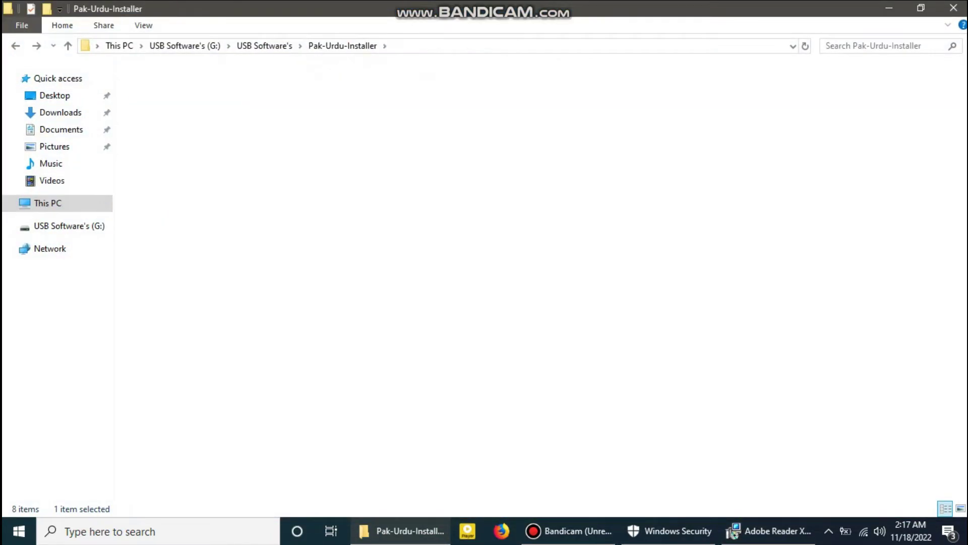
double_click(202, 329)
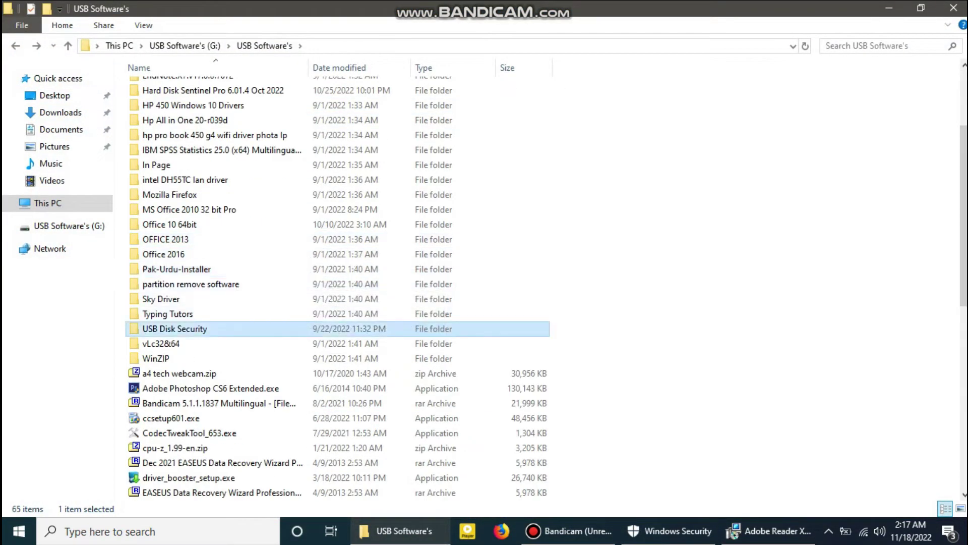
left_click(187, 88)
Step: Copy USBGuard.exe from the USB Disk Security folder, then return to USB Software's and minimize the window
left_click(179, 103)
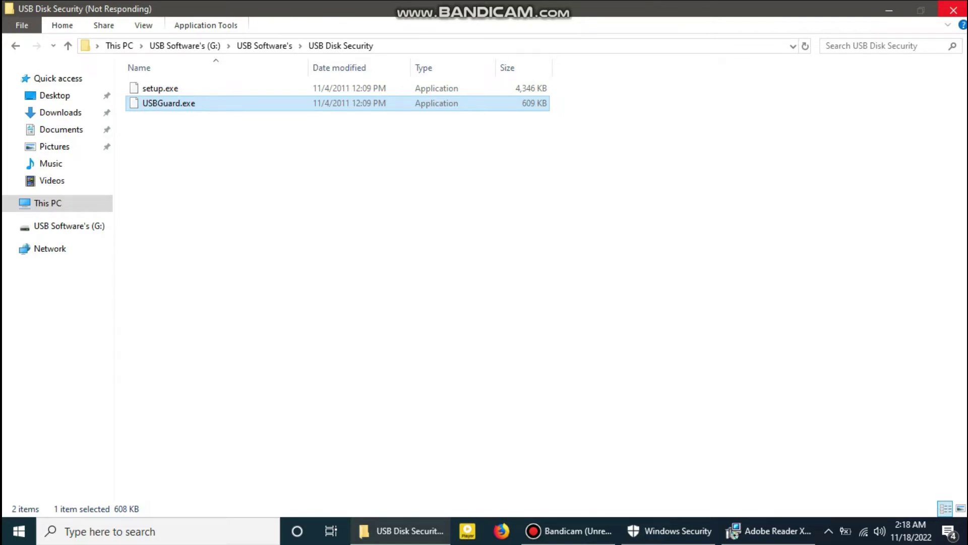
right_click(178, 102)
left_click(213, 299)
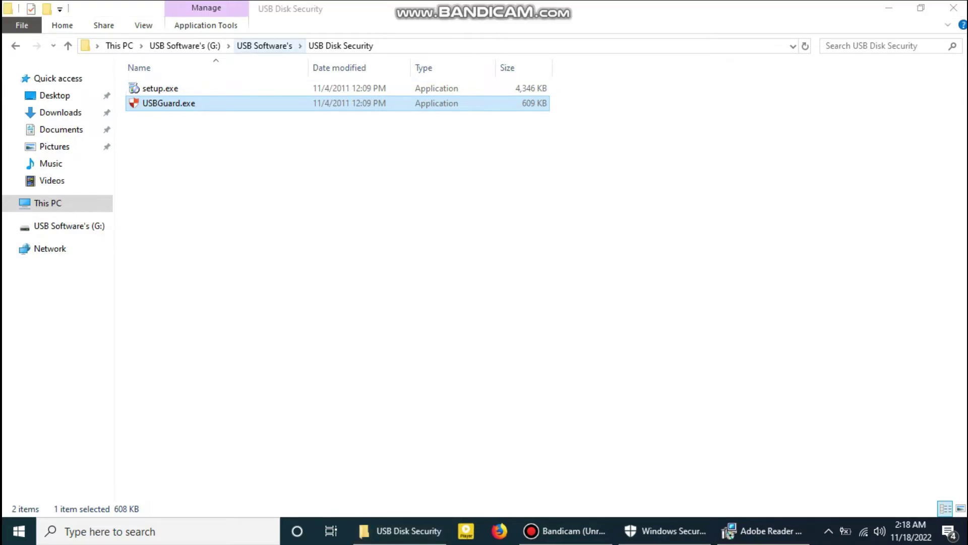
left_click(265, 46)
left_click(889, 8)
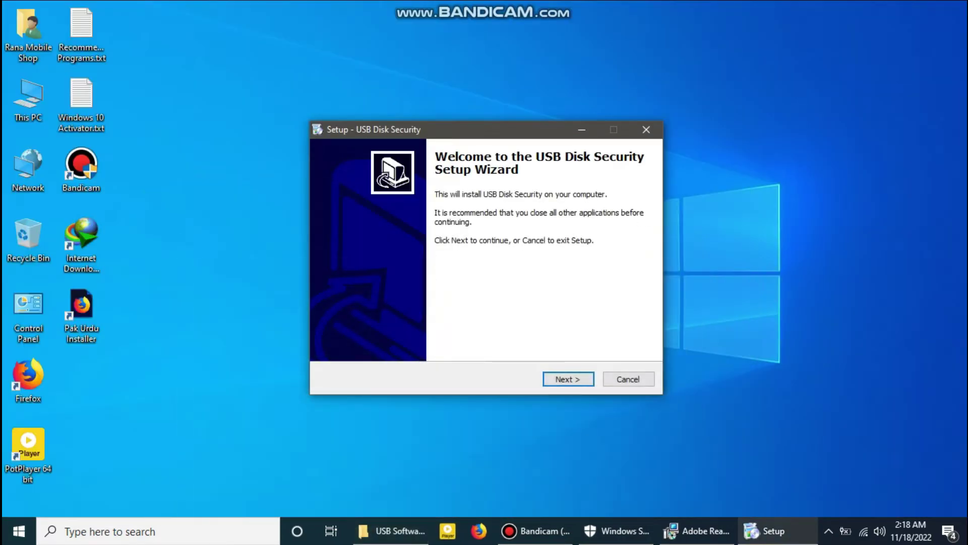
Step: Accept the USB Disk Security license agreement and install the program with the default folders
left_click(568, 380)
left_click(353, 335)
key("Return")
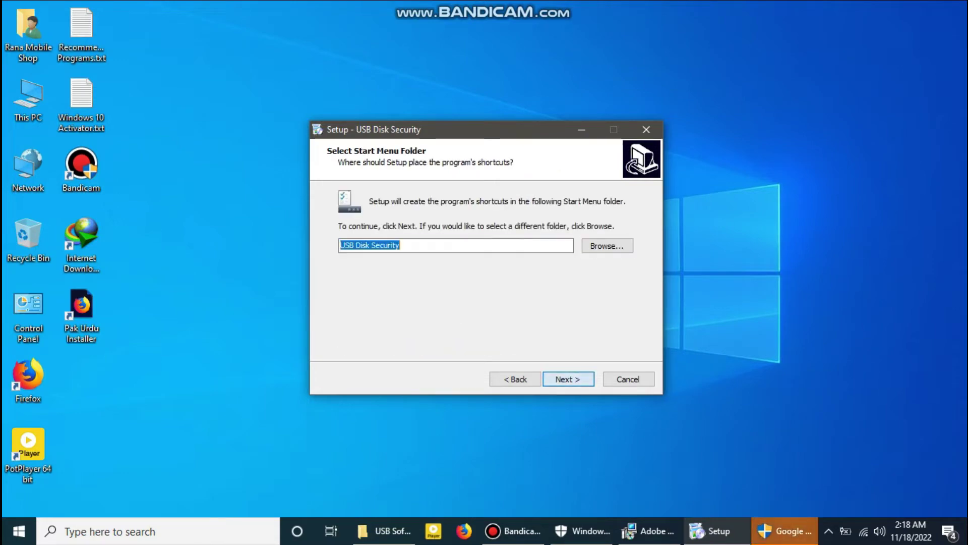
key("Return")
key("Return")
Step: Open the vLc32&64 folder in USB Software's and run VLC Media Player 3.0.17 64-Bit.exe
left_click(384, 531)
scroll(202, 302, "down", 3)
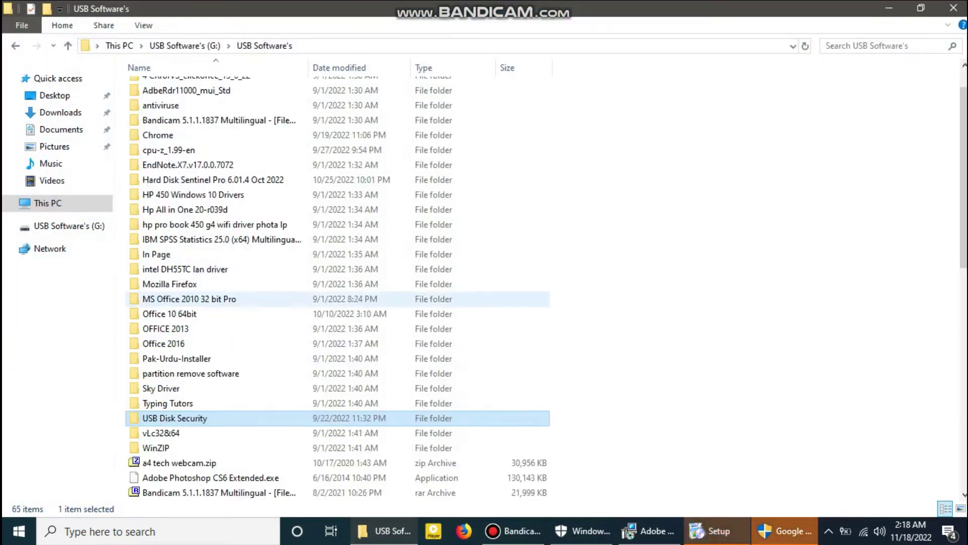
double_click(167, 344)
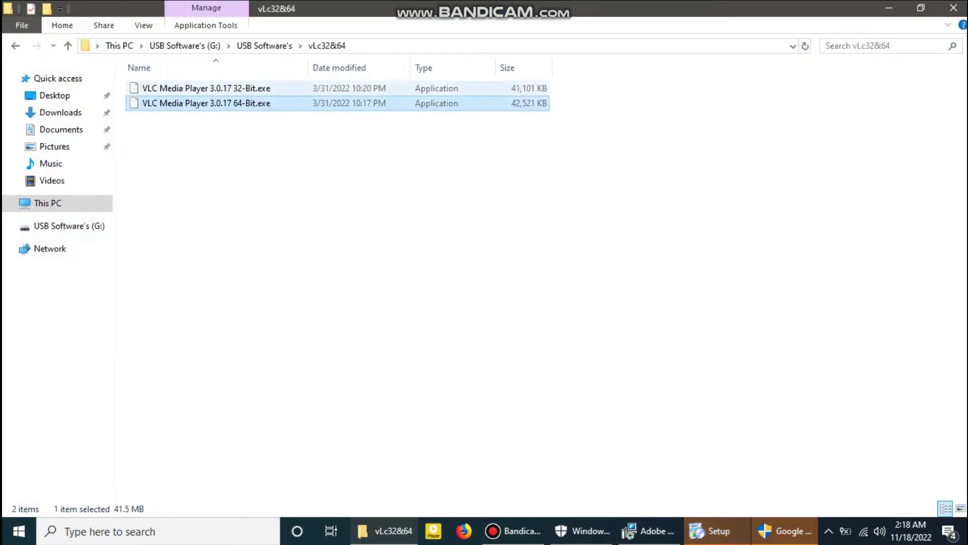
Step: Open the WinZIP folder in USB Software's, run winrar-x64-51b2.exe and start the WinRAR installation
key("BackSpace")
key("Down")
key("Return")
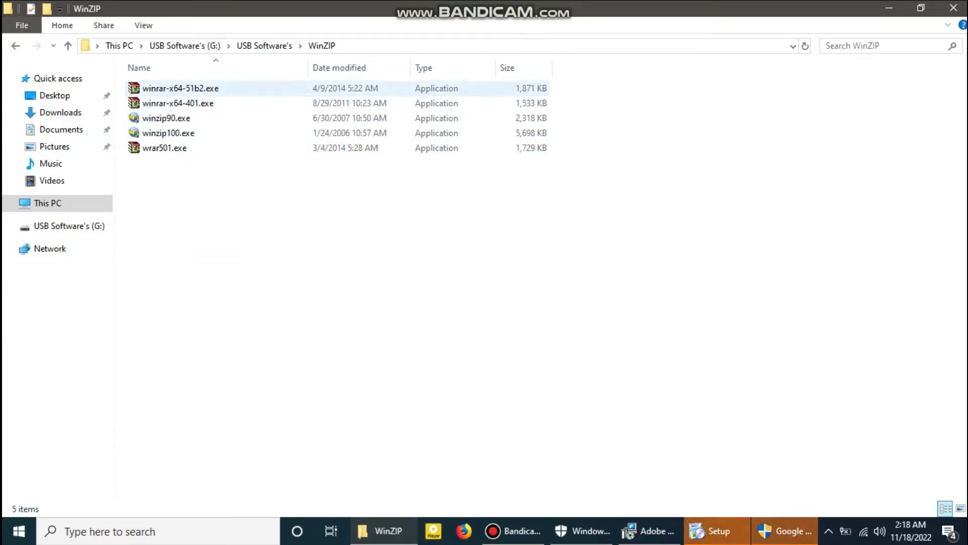
double_click(180, 88)
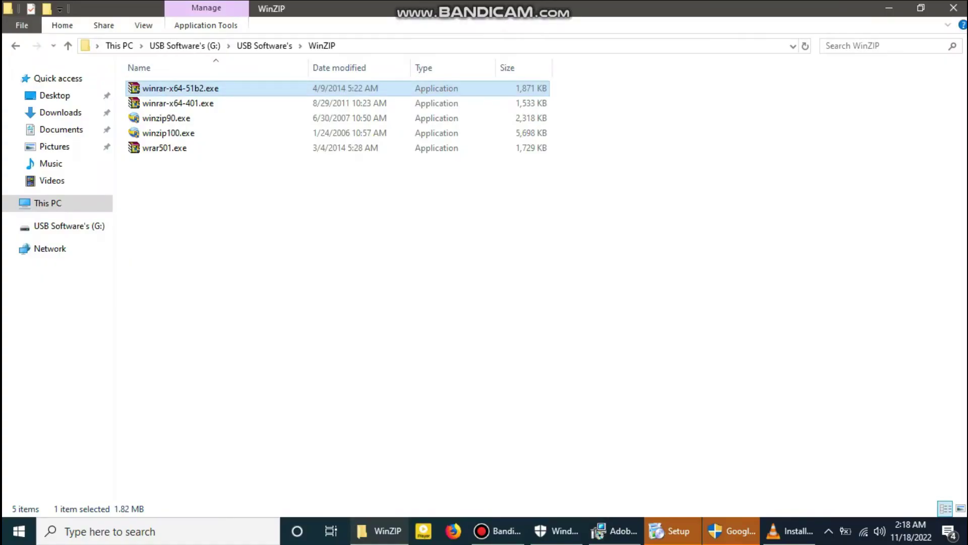
left_click(887, 9)
key("Return")
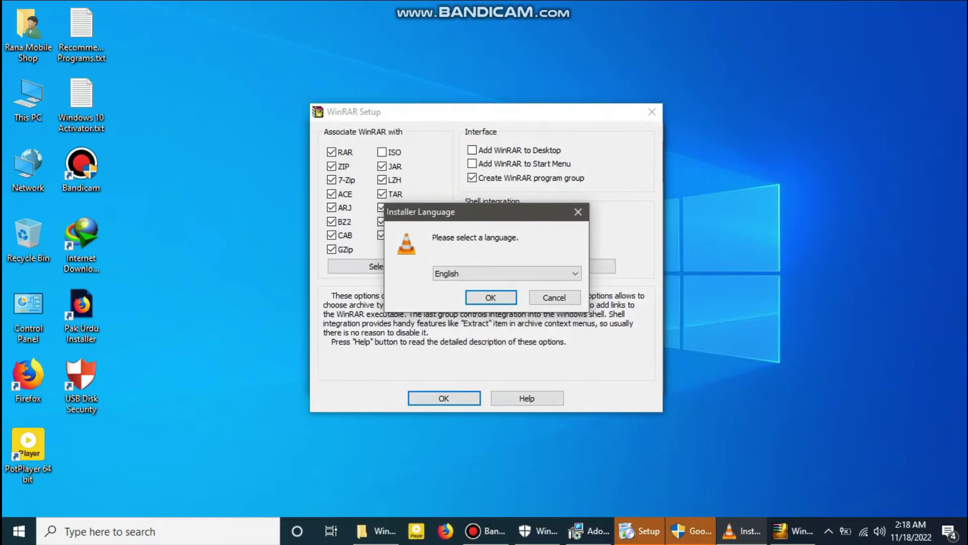
Step: Install VLC media player in English with the default options and move its setup window off the WinRAR Setup dialog
key("Return")
key("Return")
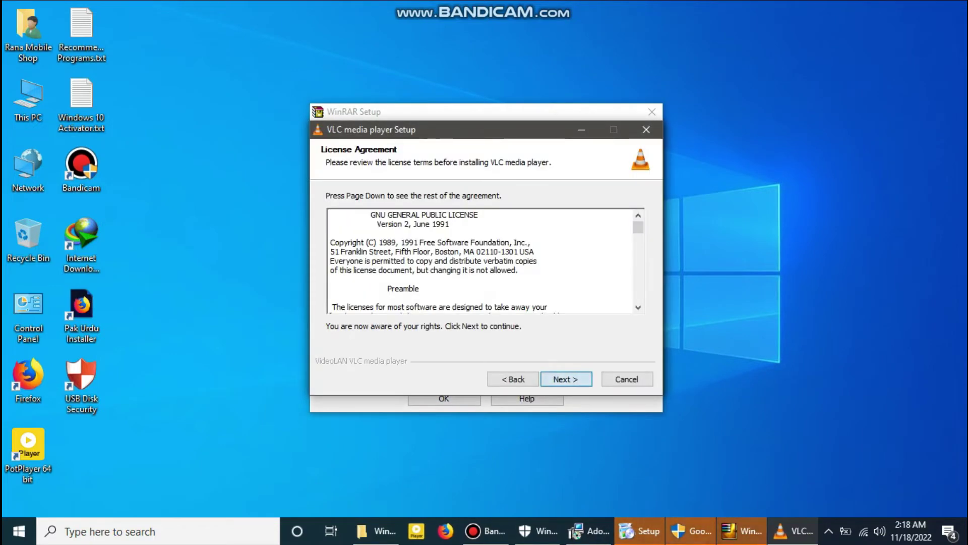
key("Return")
key("Return")
key("Return")
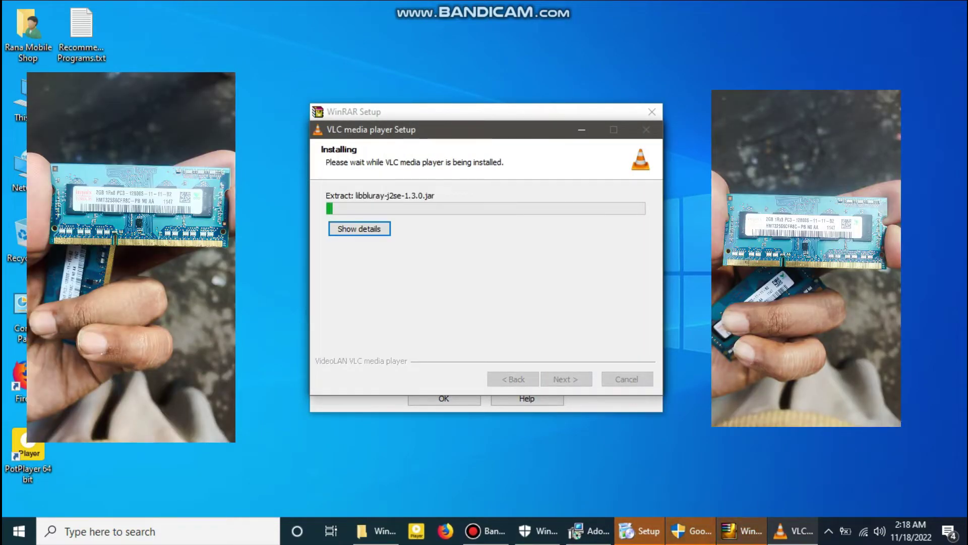
left_click_drag(486, 130, 535, 95)
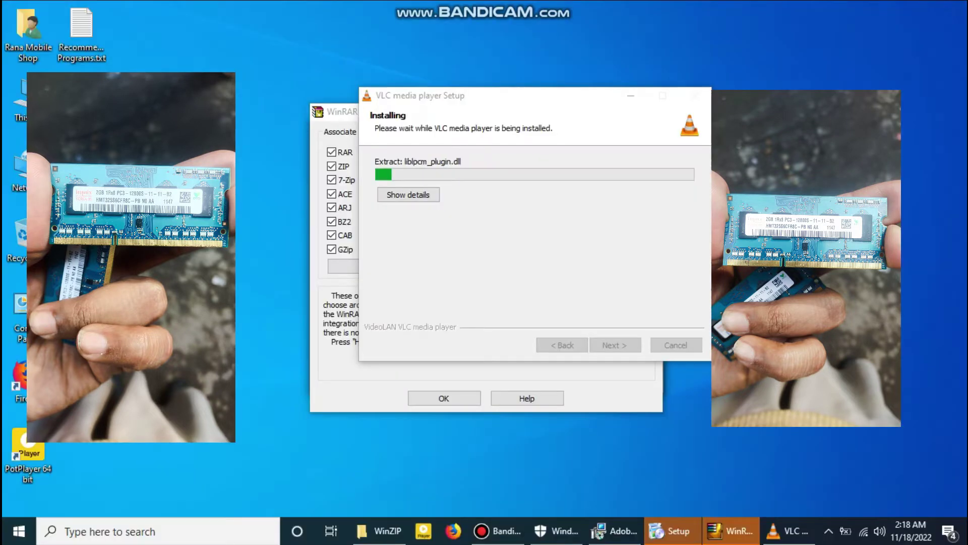
Step: Accept the default WinRAR associations and shell integration, finish the setup and close the WinRAR shortcuts folder
left_click(444, 398)
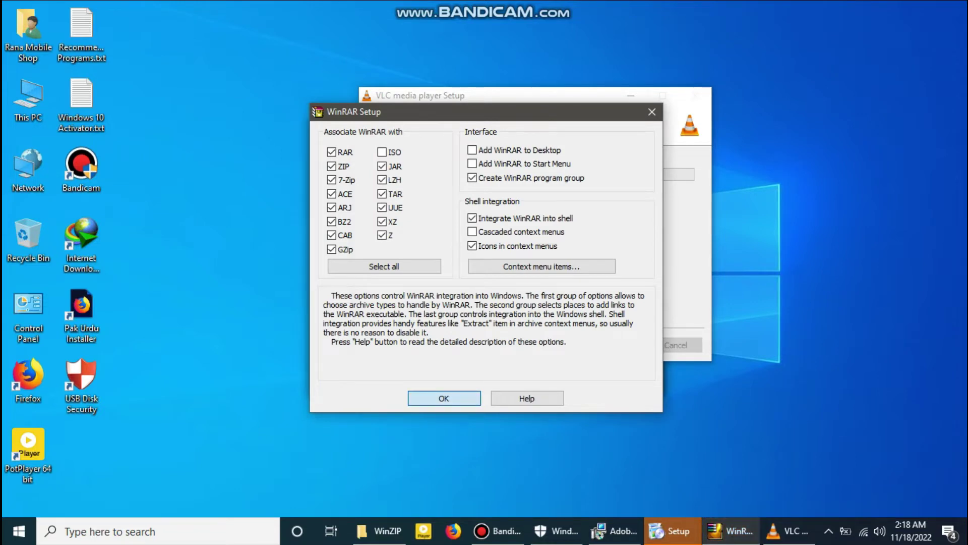
key("Return")
key("Return")
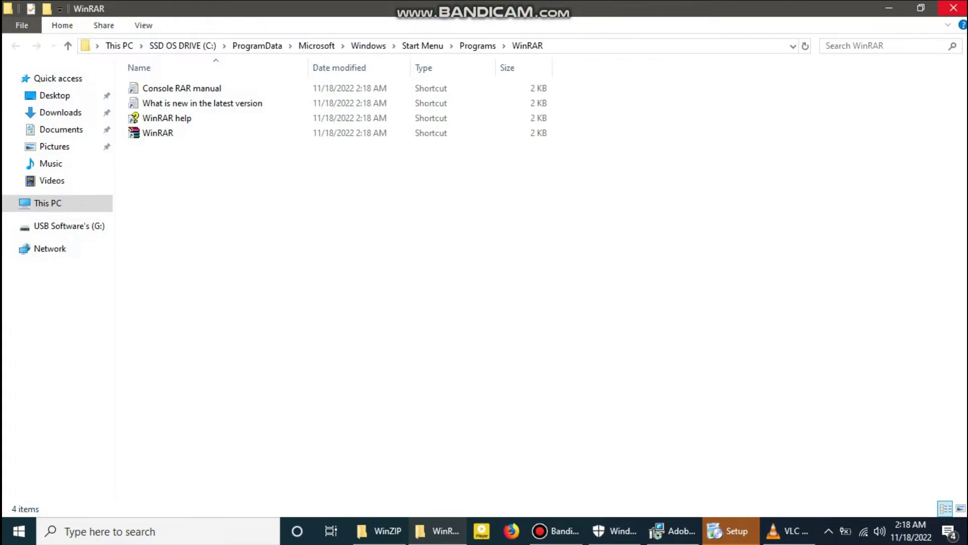
left_click(954, 8)
Step: Separate the overlapping setup windows and finish the USB Disk Security setup without launching the program
left_click_drag(547, 96, 675, 83)
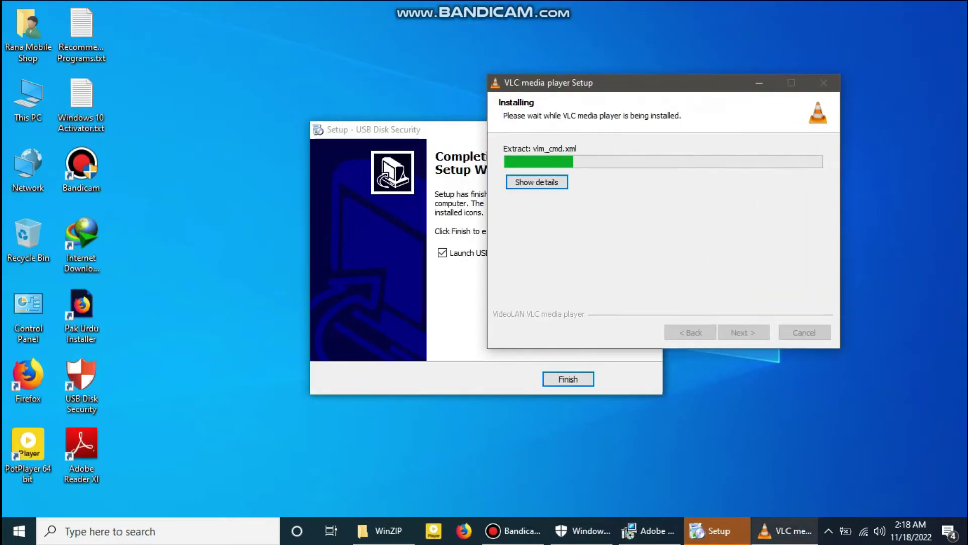
left_click_drag(378, 130, 289, 82)
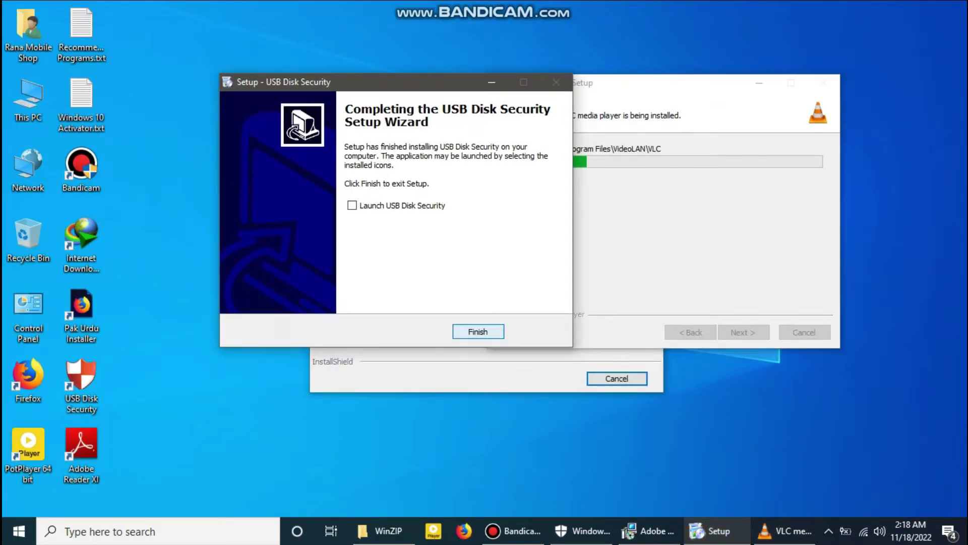
left_click(479, 332)
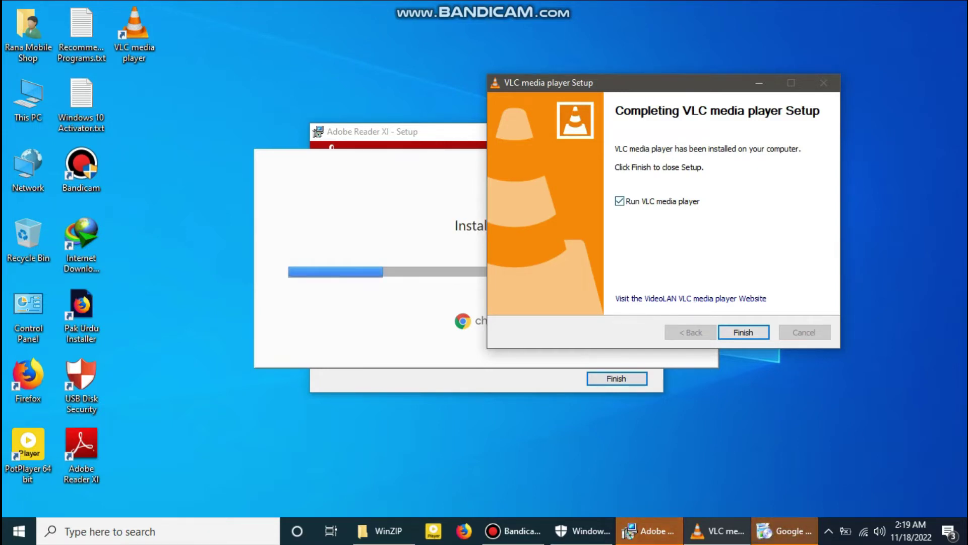
Step: Close the completed VLC media player, Adobe Reader XI and Chrome installers
left_click(744, 332)
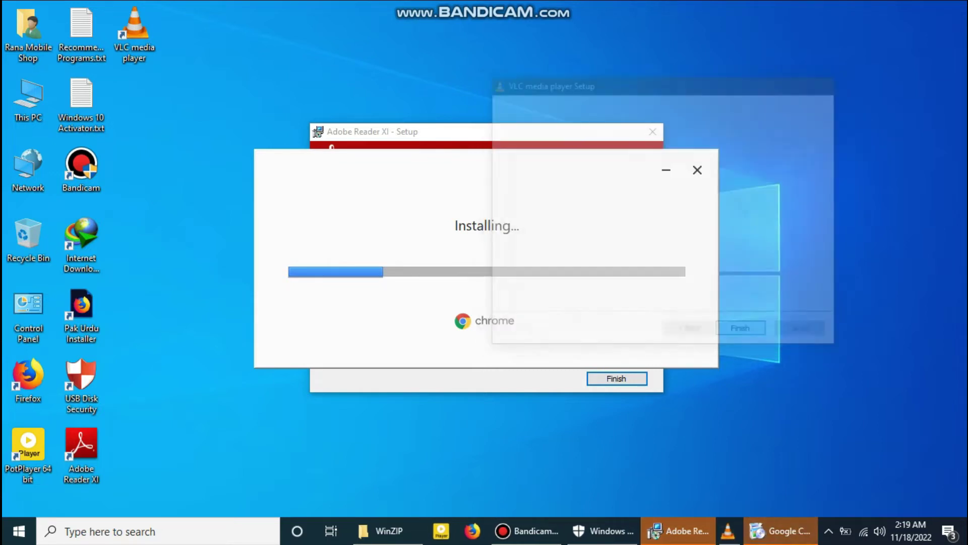
left_click(617, 379)
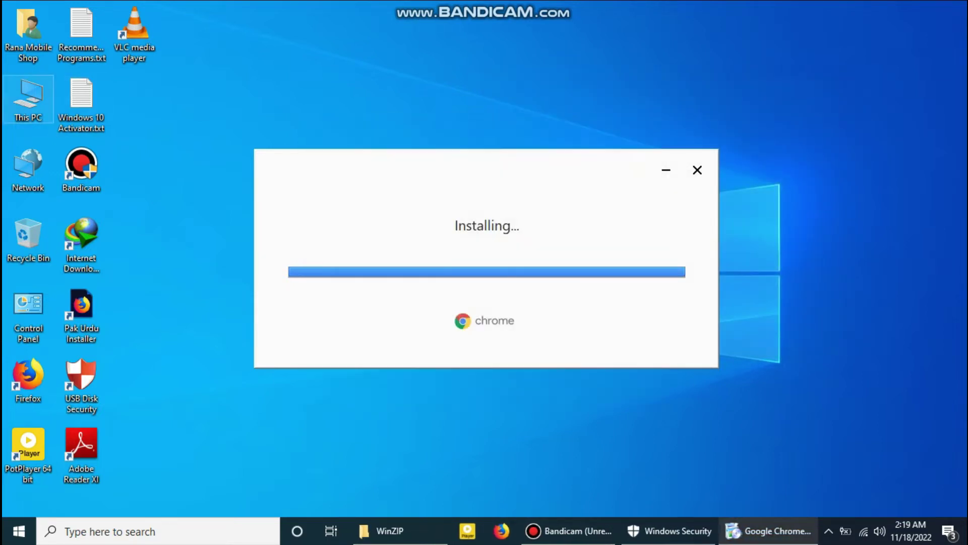
left_click(679, 343)
Step: Open the USB Disk Security folder inside Program Files (x86) on SSD OS DRIVE (C:)
double_click(28, 100)
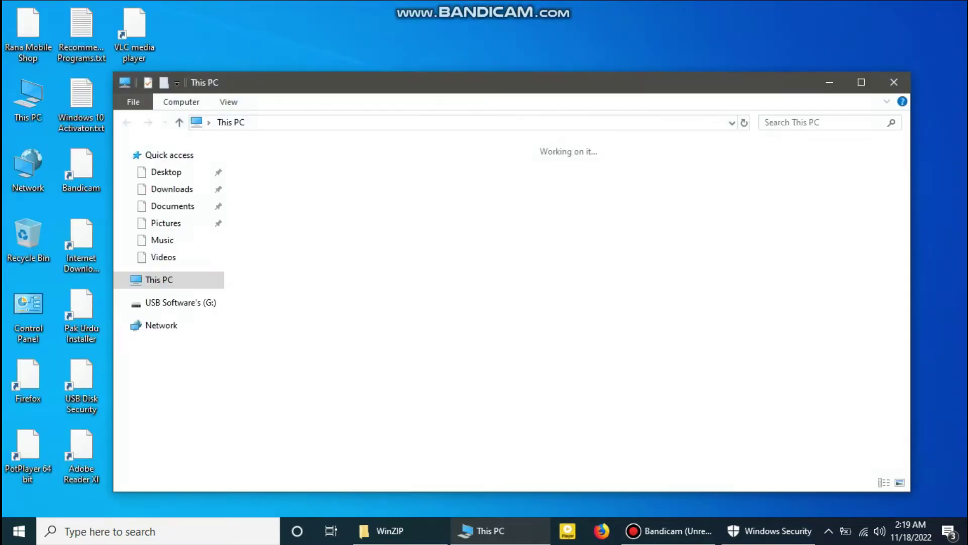
double_click(404, 82)
key("Return")
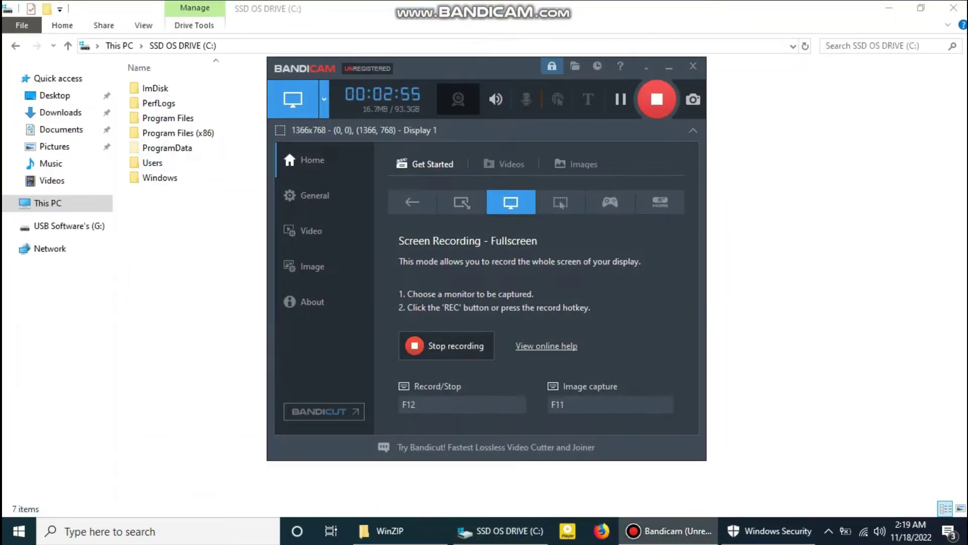
left_click(668, 531)
double_click(178, 134)
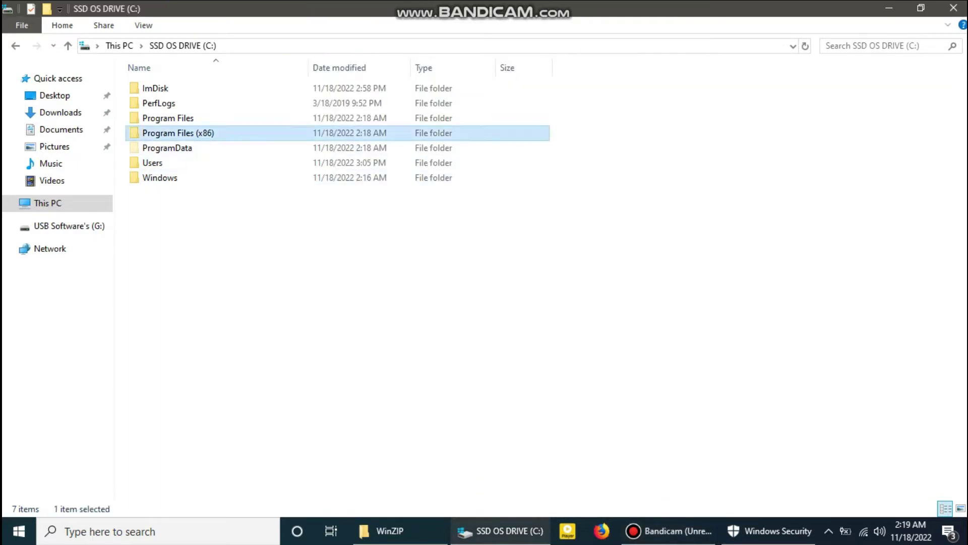
left_click(174, 297)
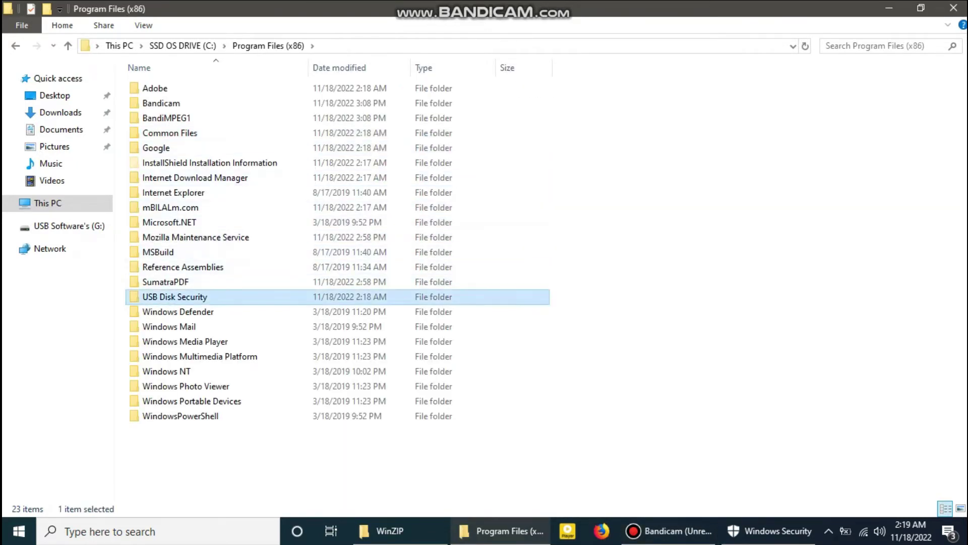
key("Return")
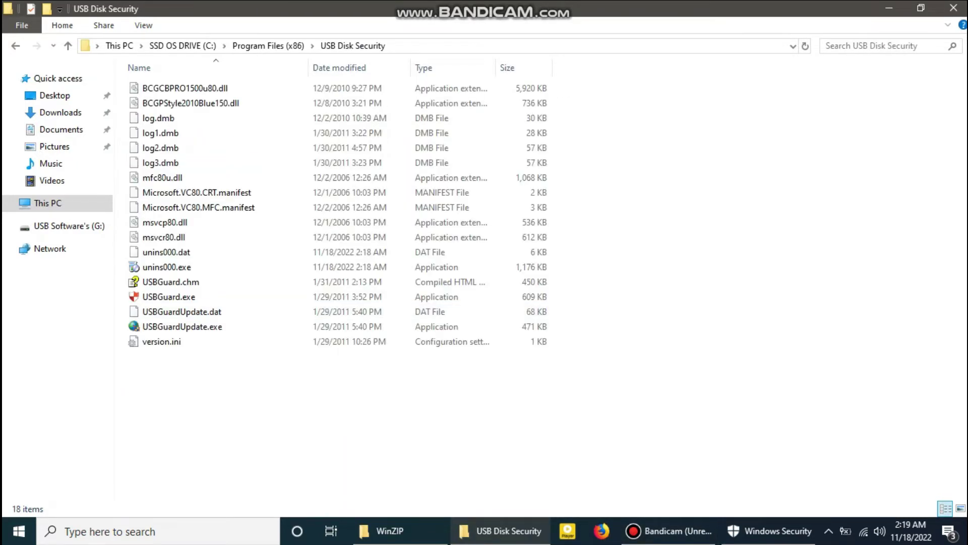
Step: Paste the copied USBGuard.exe into the installed USB Disk Security folder, replacing the existing file
right_click(338, 225)
left_click(369, 326)
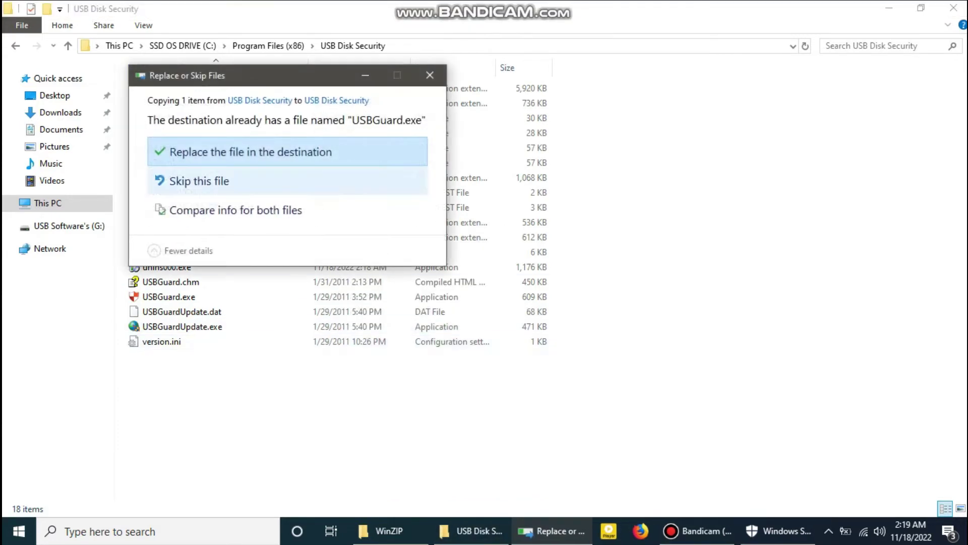
left_click(322, 153)
key("Return")
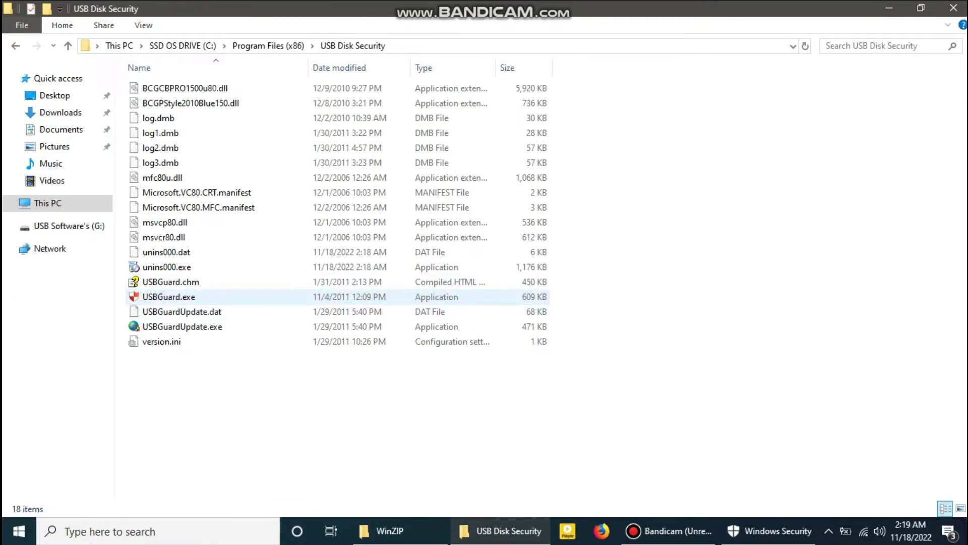
Step: Close the USB Disk Security folder window and go up from the WinZIP folder to USB Software's
left_click(390, 531)
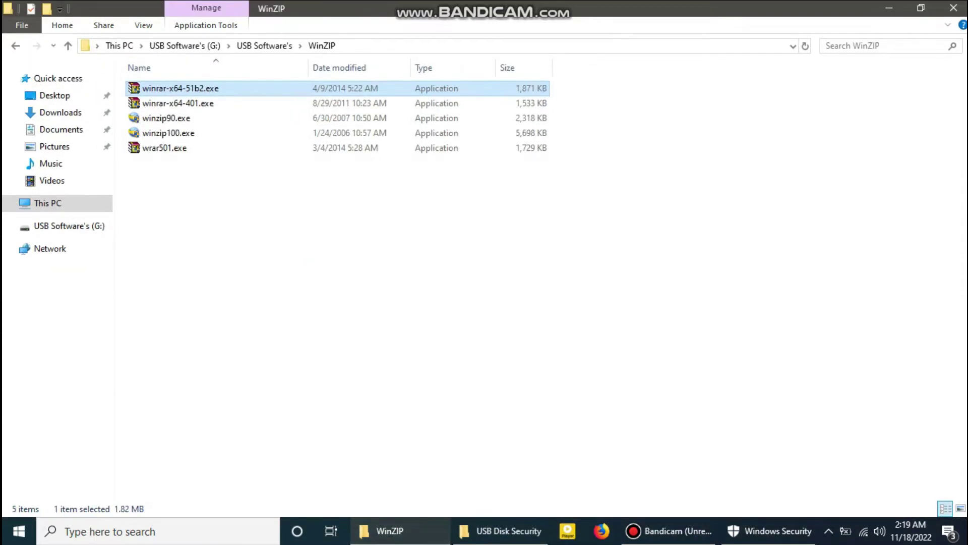
left_click(500, 532)
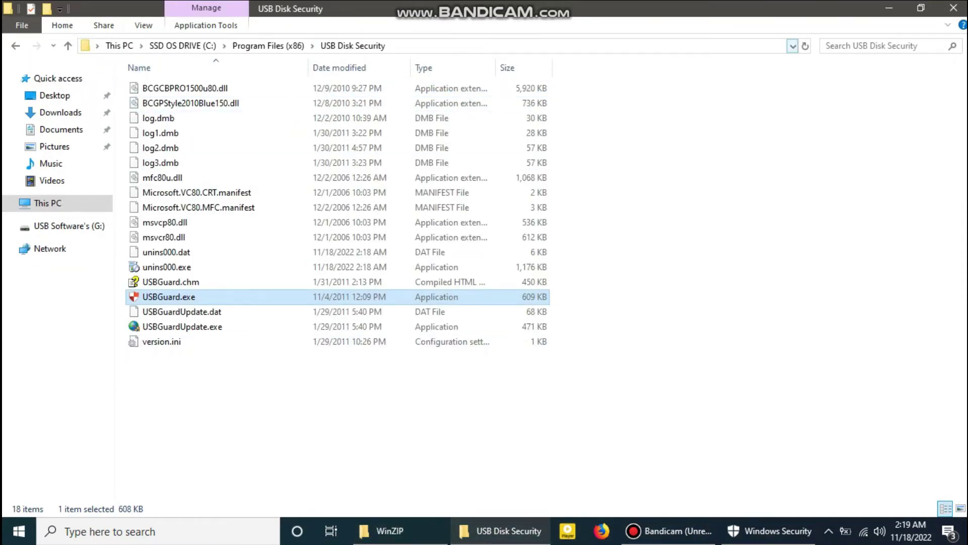
left_click(953, 8)
key("alt+Up")
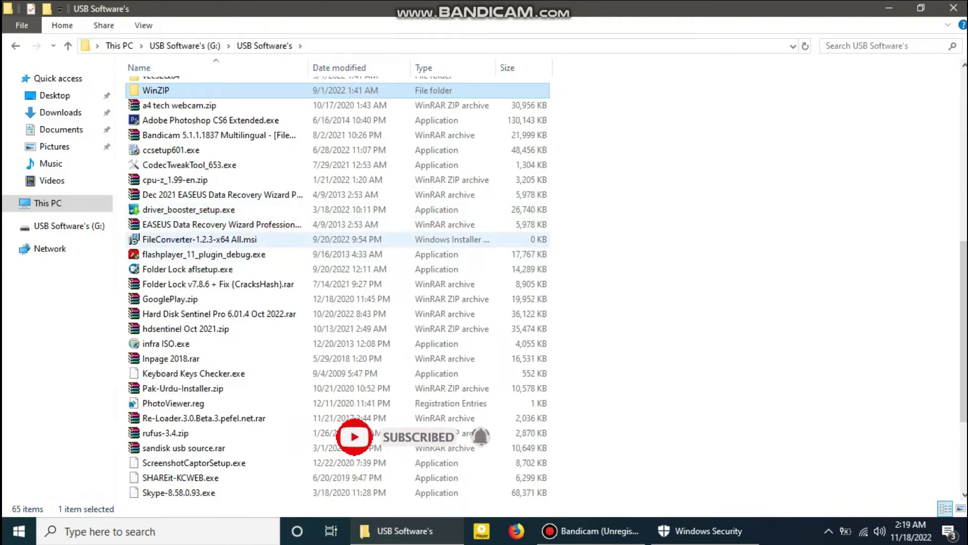
Step: Try the FileConverter-1.2.3-x64 All.msi installer, and add the entries of PhotoViewer.reg to the registry
double_click(353, 239)
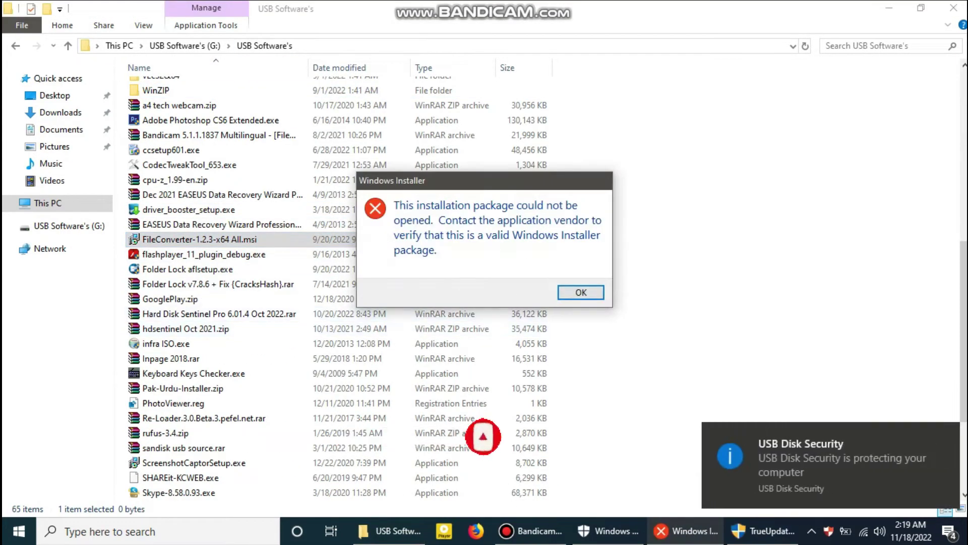
left_click(580, 293)
double_click(173, 403)
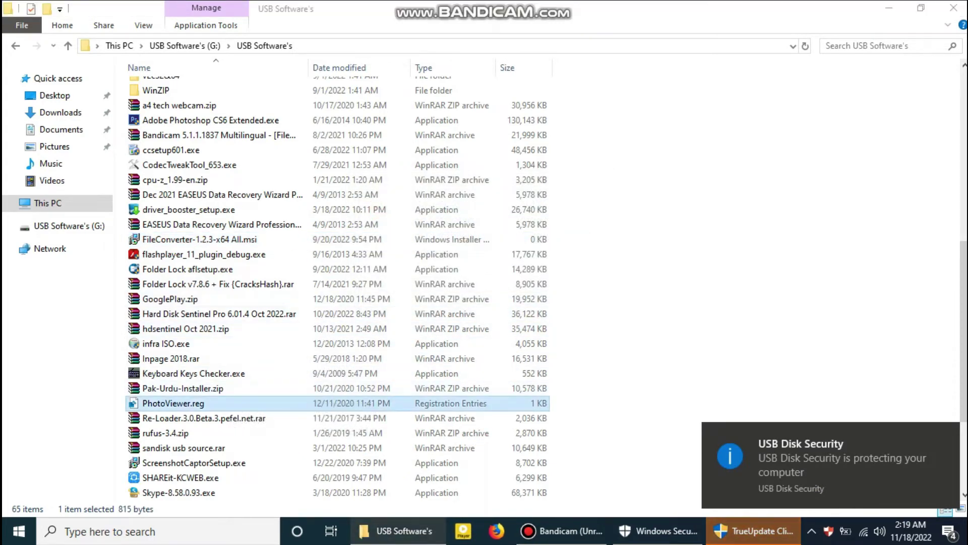
left_click(532, 281)
key("Return")
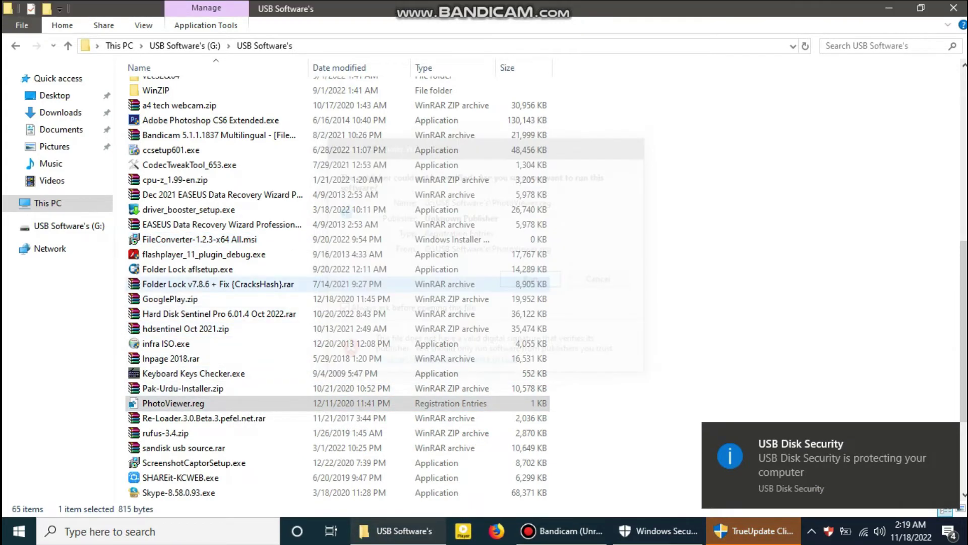
key("Return")
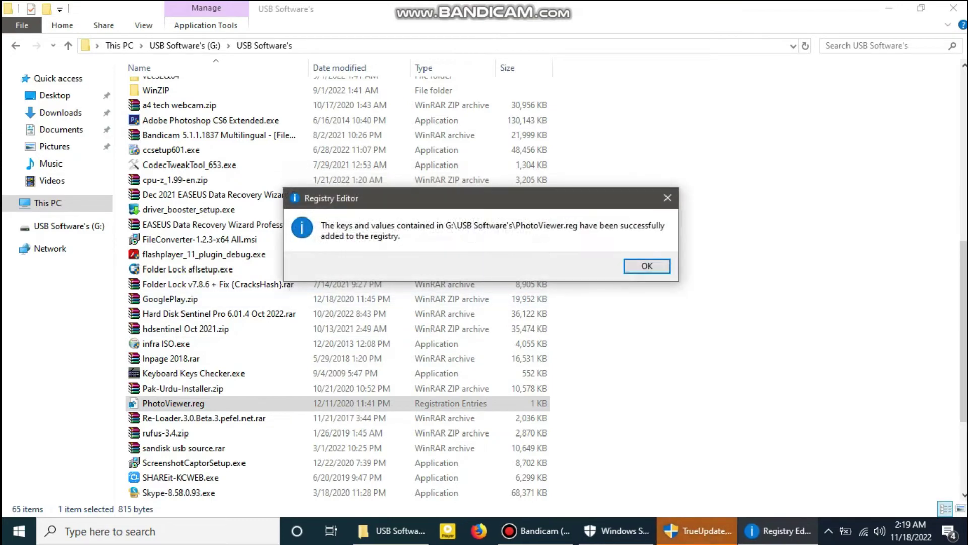
key("Return")
Step: Launch the Adobe Photoshop CS6 Extended.exe installer from the USB Software's folder
scroll(302, 322, "up", 3)
left_click(211, 337)
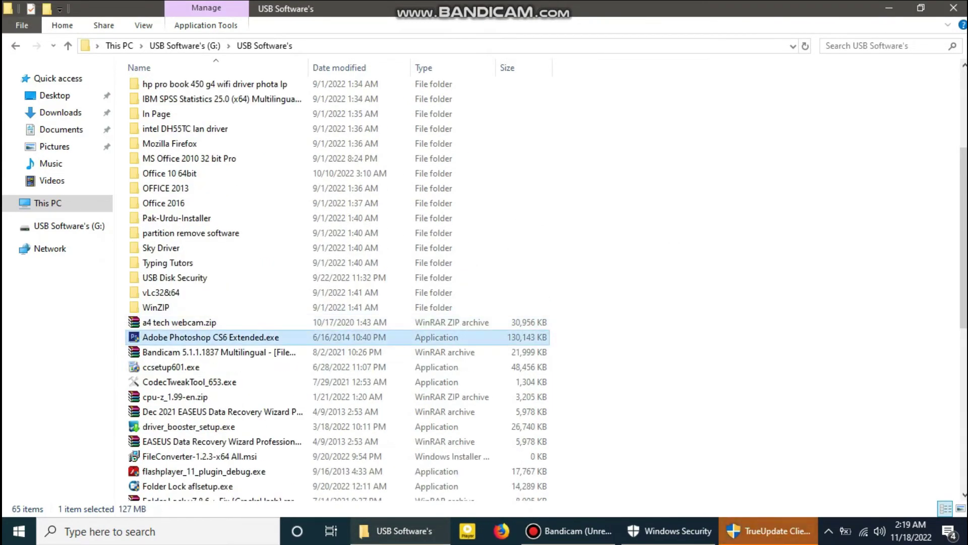
key("Return")
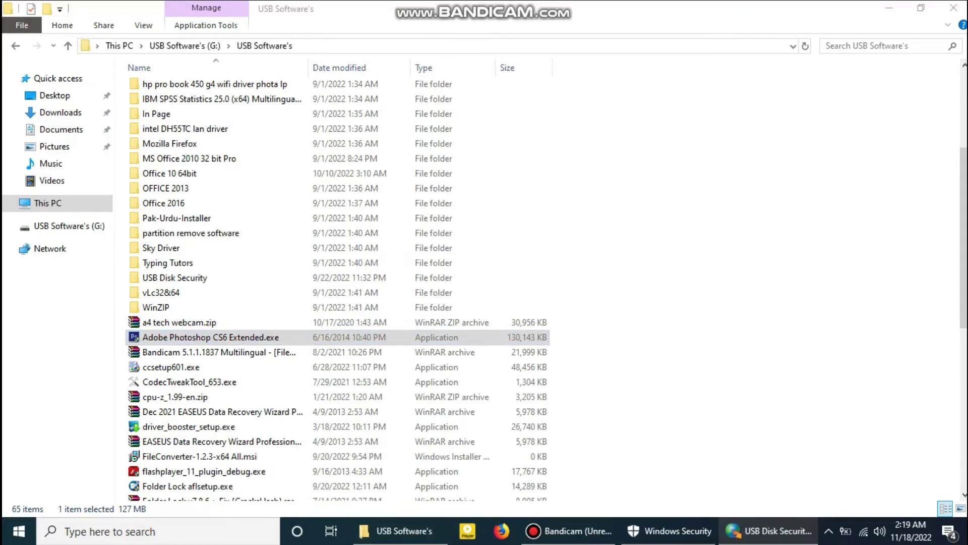
Step: Check the Windows Security protection updates, minimize that window, and start downloading the USB Disk Security update
left_click(669, 531)
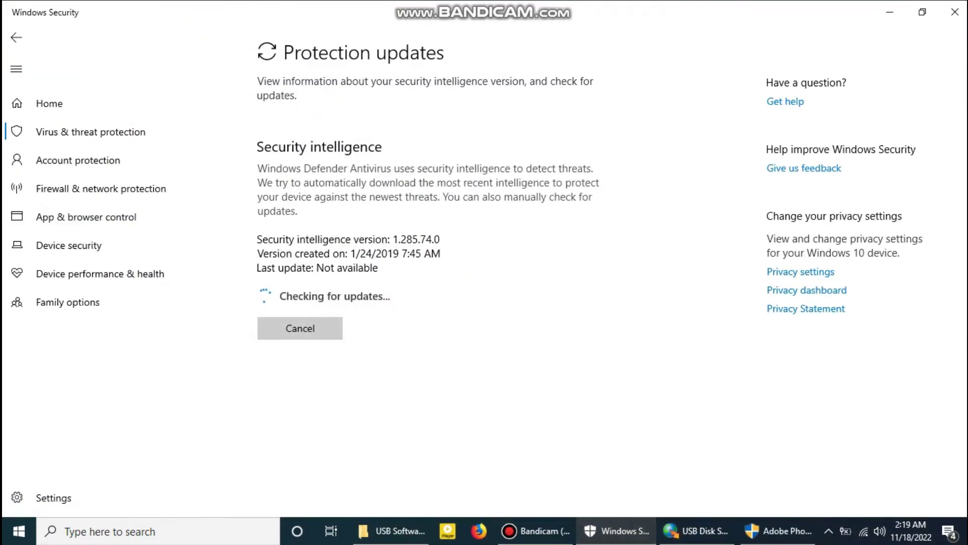
left_click(889, 8)
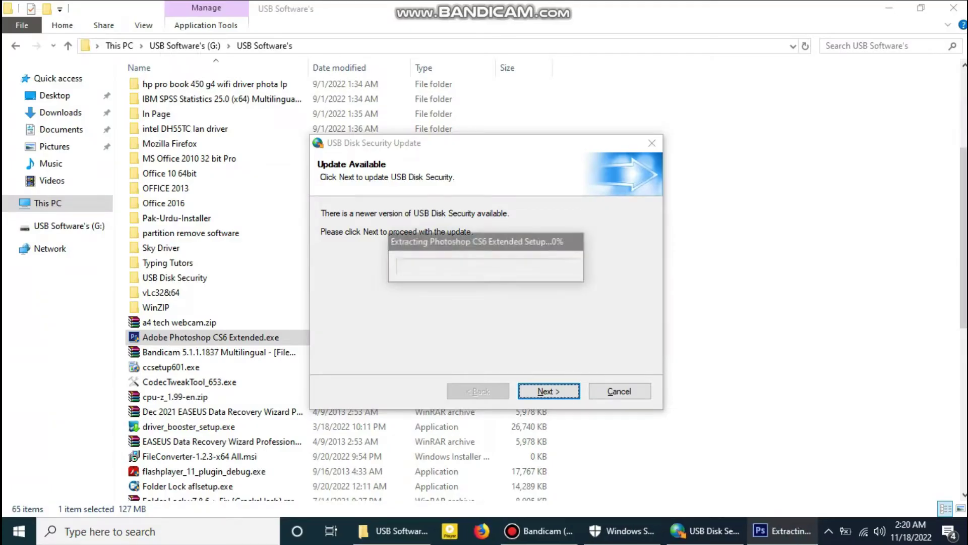
left_click(550, 391)
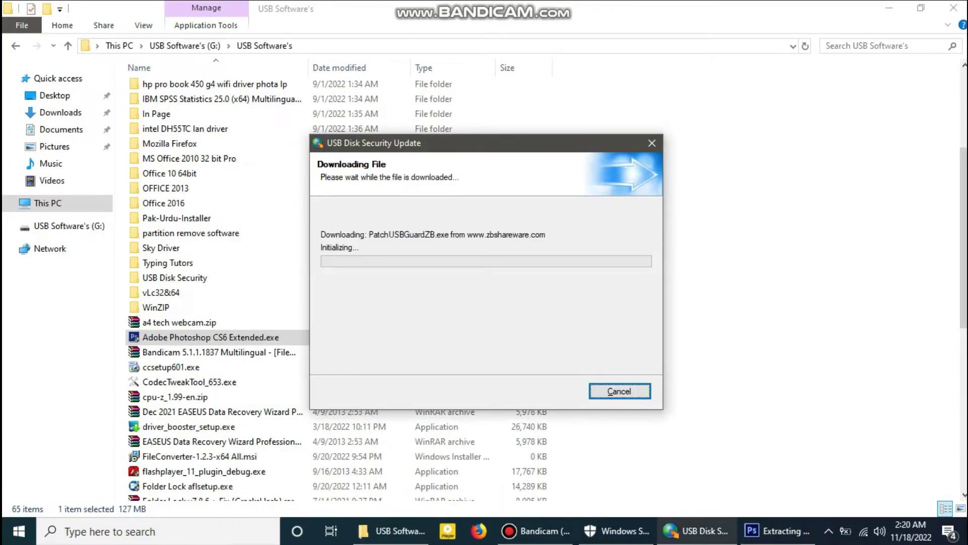
Step: Launch setup.exe from Office 2016's x64_v16.0.4639.1000_march_2018 folder and minimize the File Explorer and Windows Security windows
double_click(167, 203)
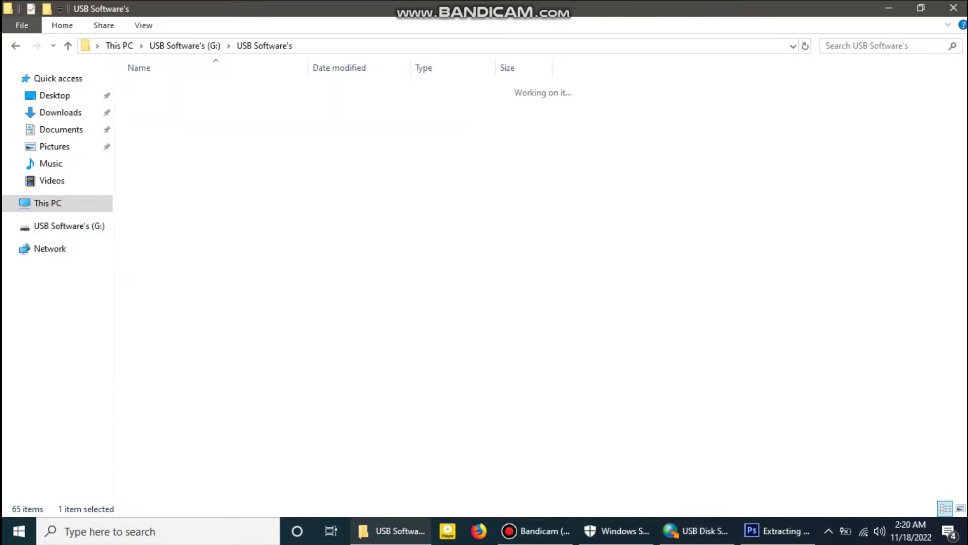
double_click(201, 88)
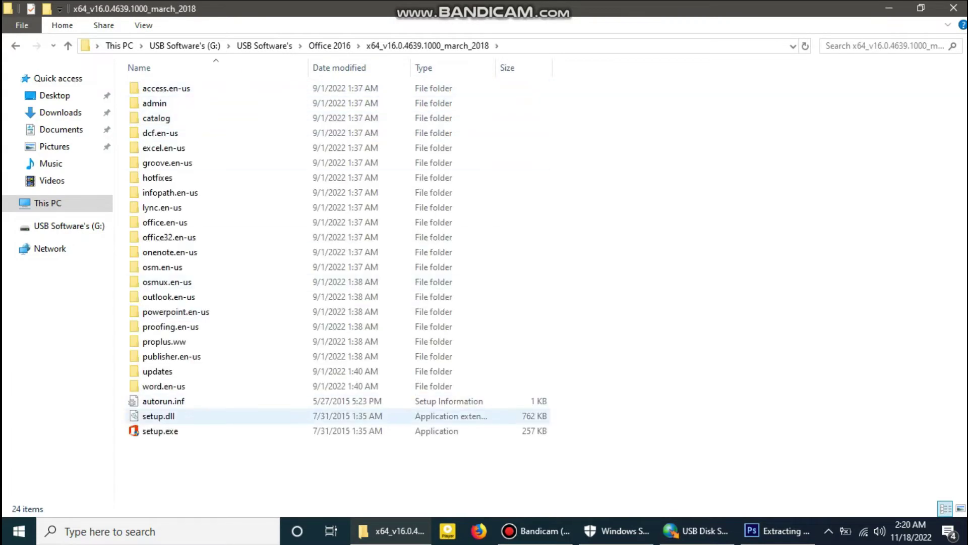
left_click(161, 431)
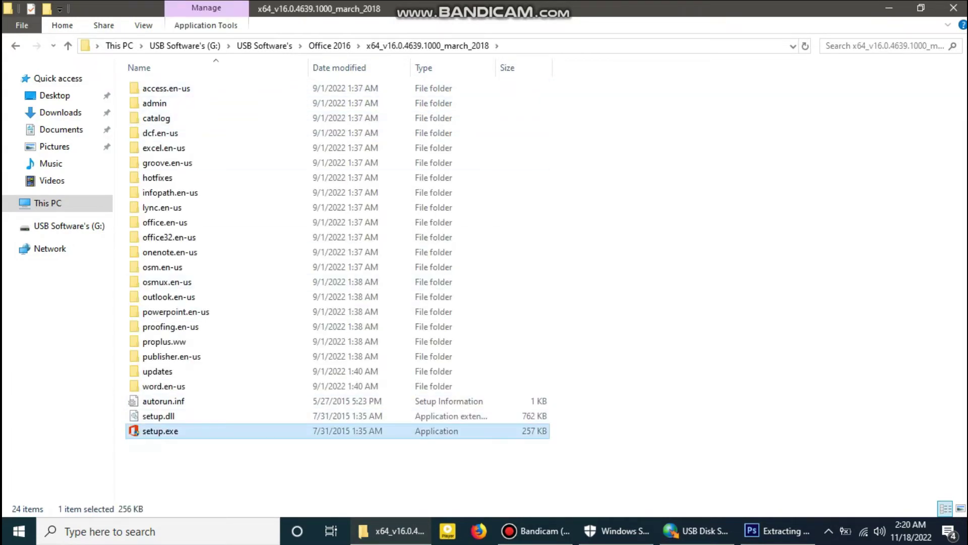
left_click(890, 9)
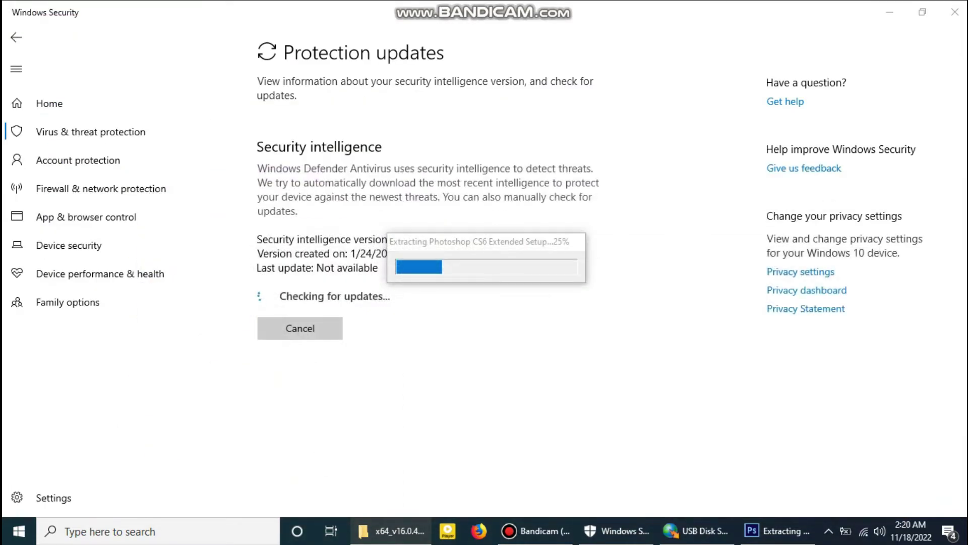
left_click(890, 8)
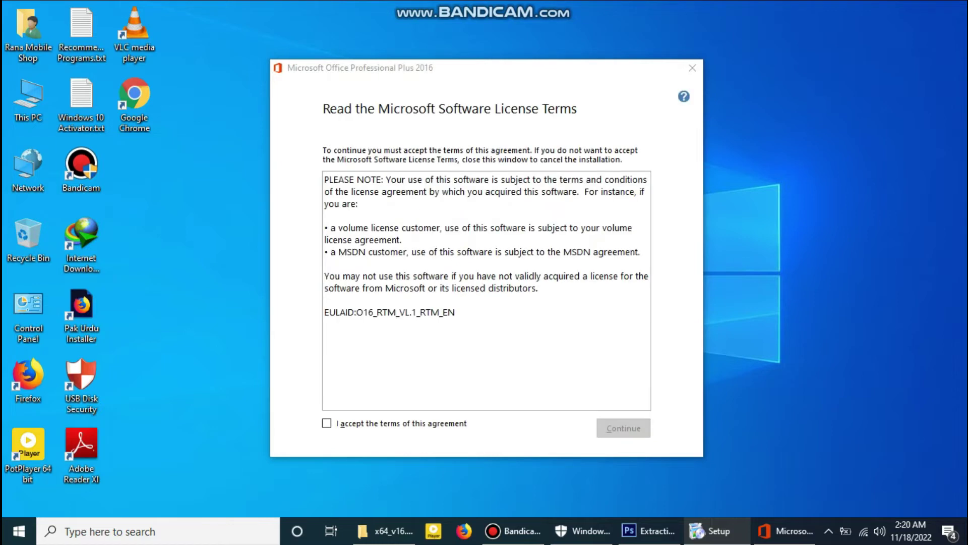
Step: Accept the license terms and start installing Microsoft Office Professional Plus 2016
left_click(327, 423)
left_click(623, 428)
left_click(491, 210)
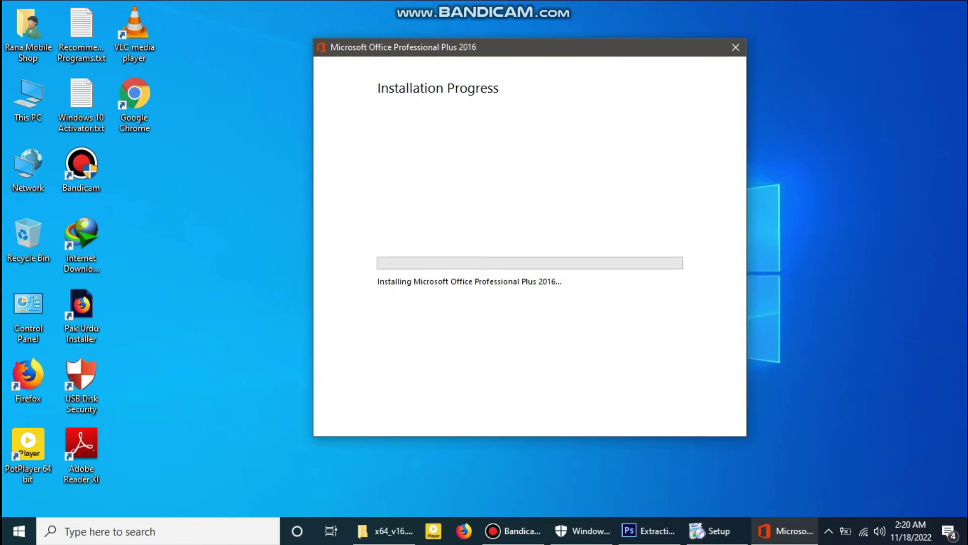
Step: Set the Windows time zone to (UTC+05:00) Islamabad, Karachi in the date and time settings
right_click(910, 530)
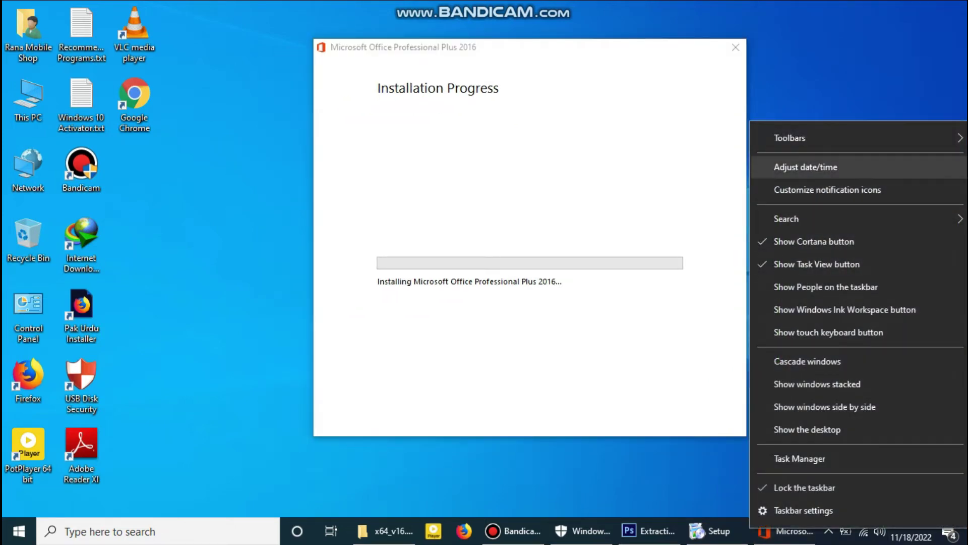
left_click(806, 167)
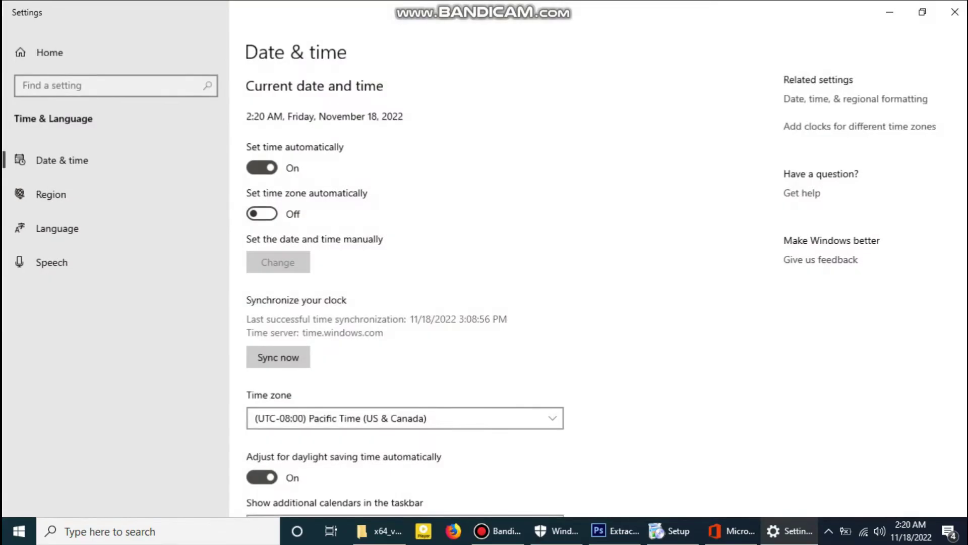
left_click(262, 214)
left_click(403, 418)
scroll(404, 236, "down", 20)
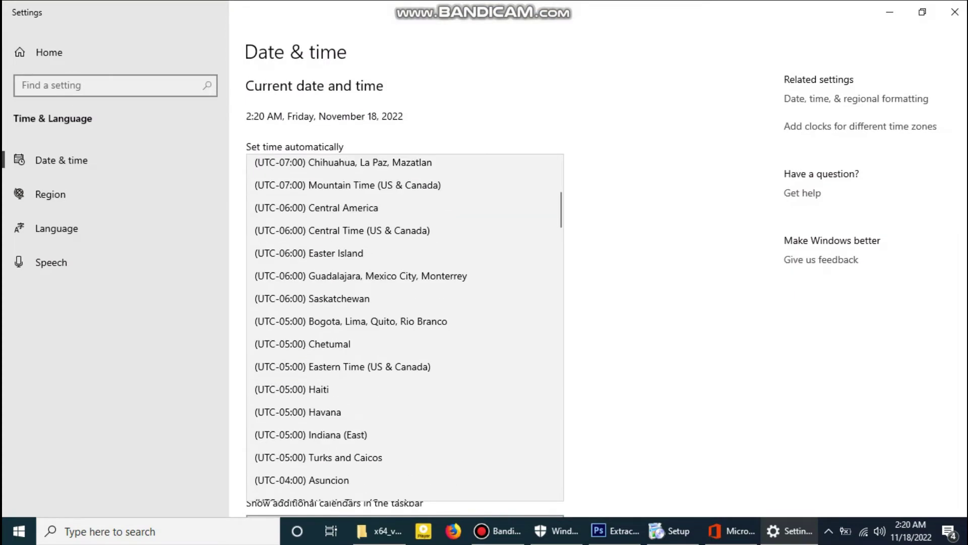
scroll(403, 253, "down", 7)
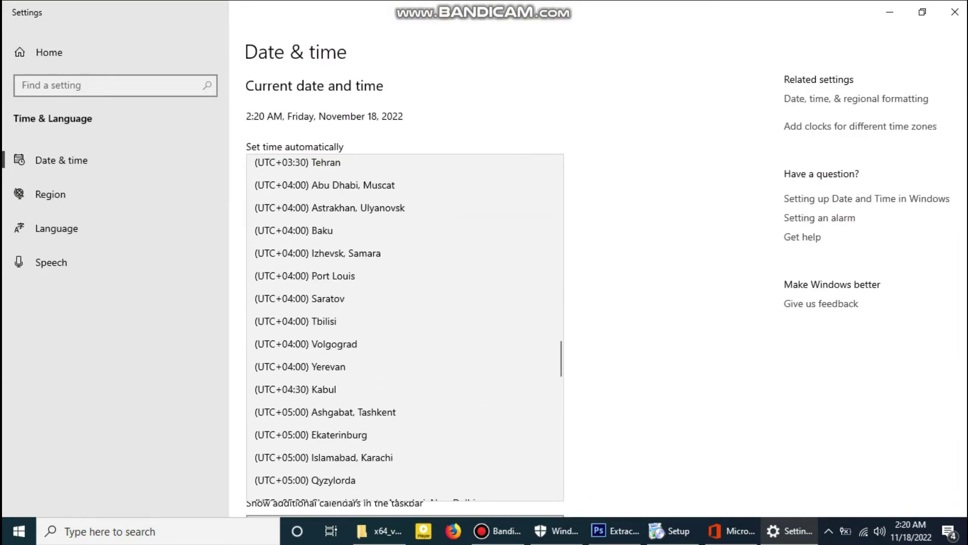
left_click(353, 253)
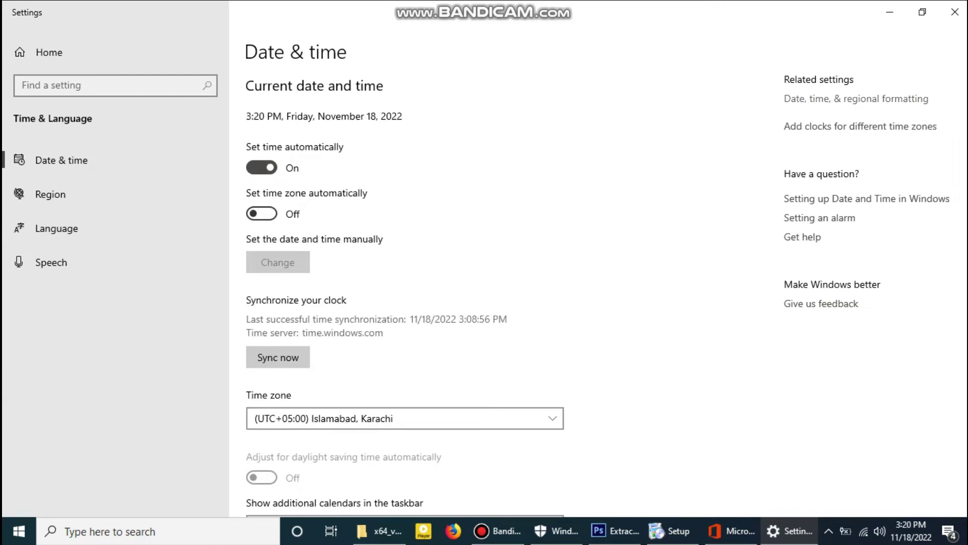
Step: Set the regional short date format to dd-MMM-yy and the short time format to hh:mm tt, and apply them
left_click(855, 99)
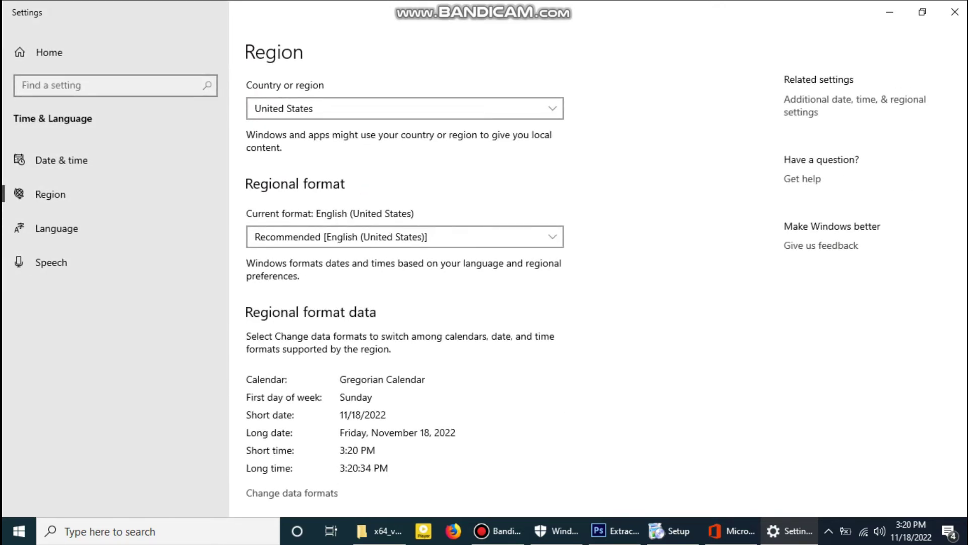
left_click(855, 99)
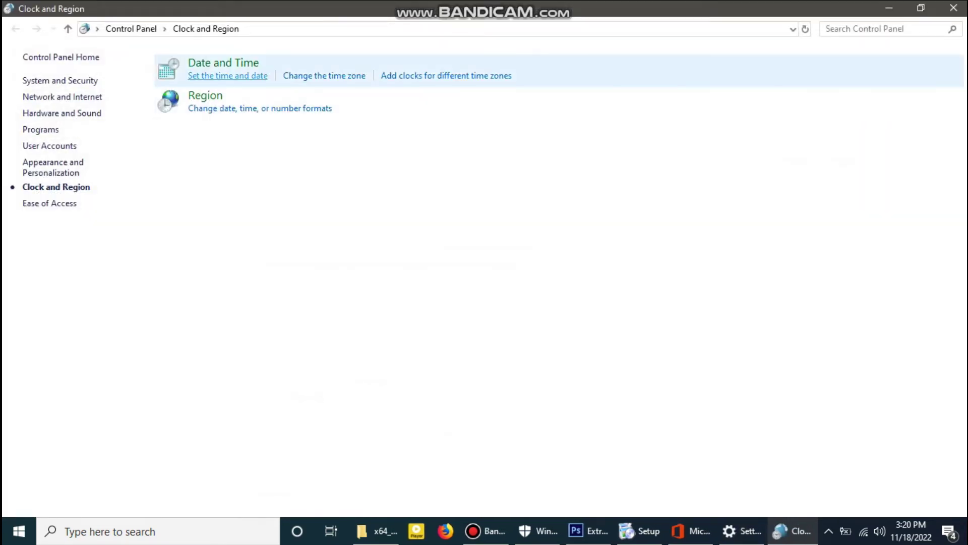
left_click(227, 76)
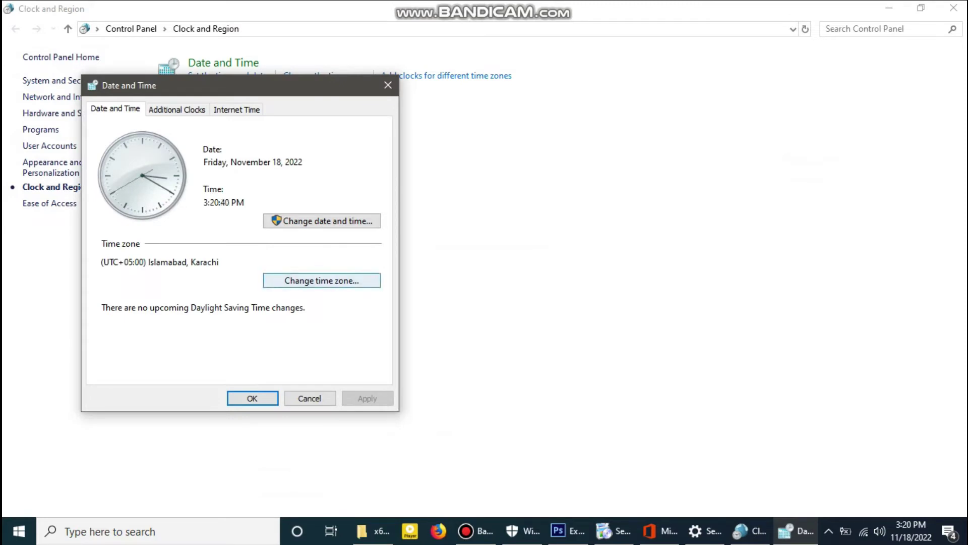
left_click(321, 220)
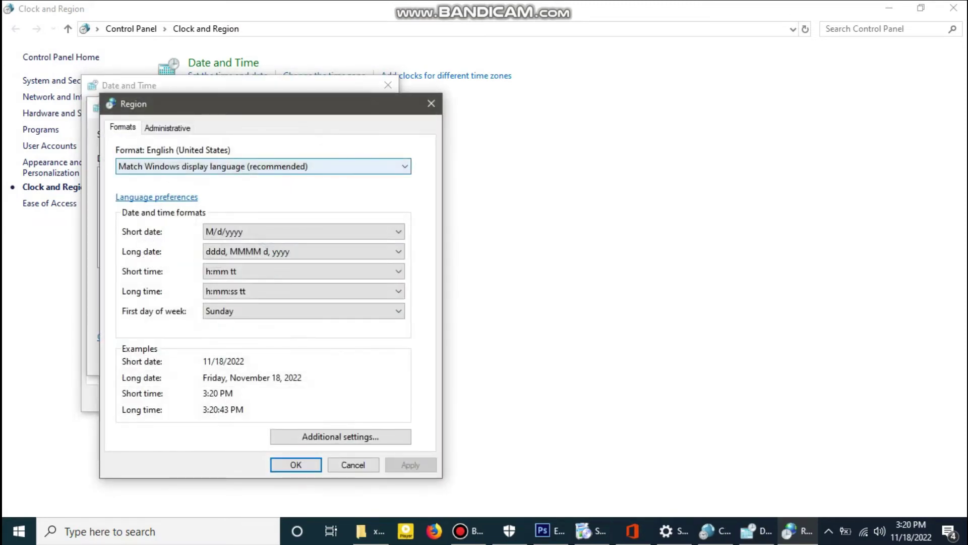
left_click(303, 232)
left_click(303, 310)
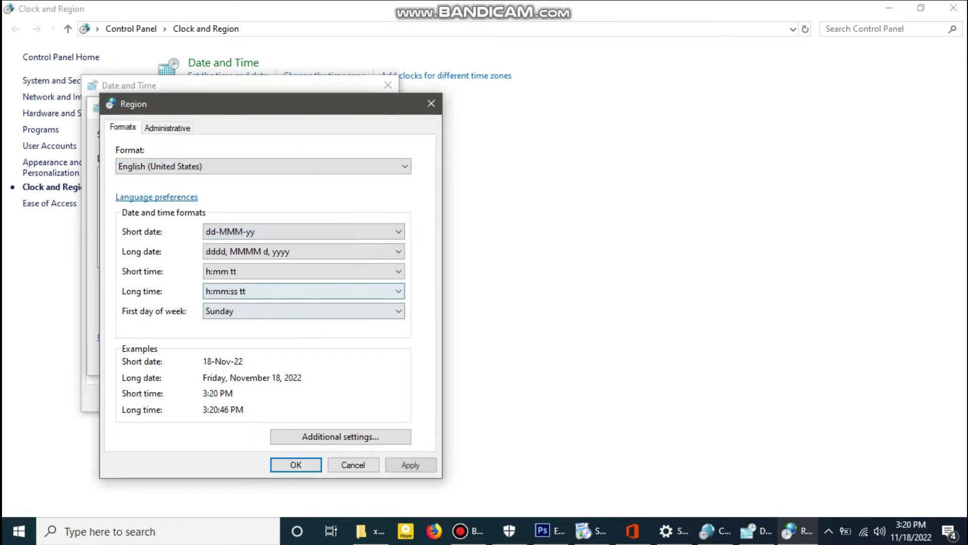
left_click(303, 271)
left_click(303, 295)
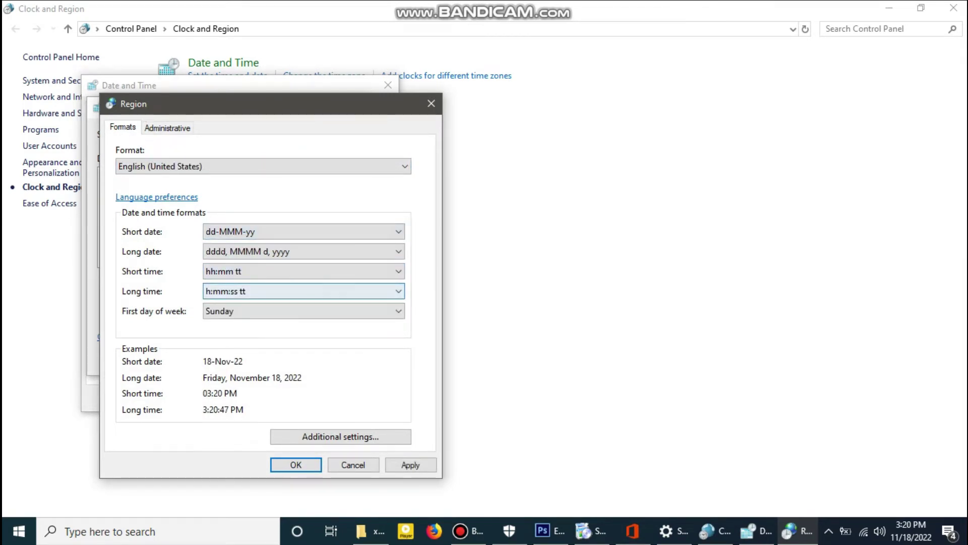
left_click(411, 465)
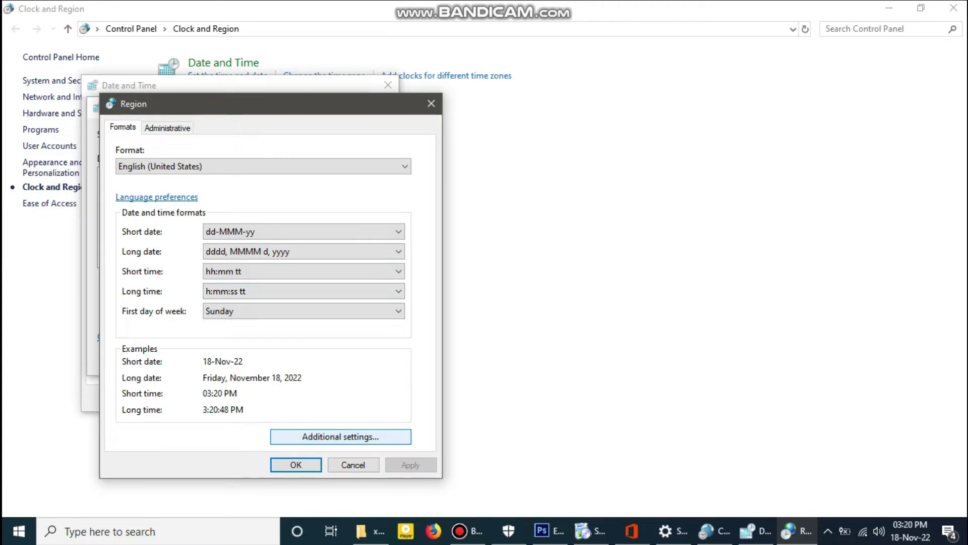
key("Tab")
key("Return")
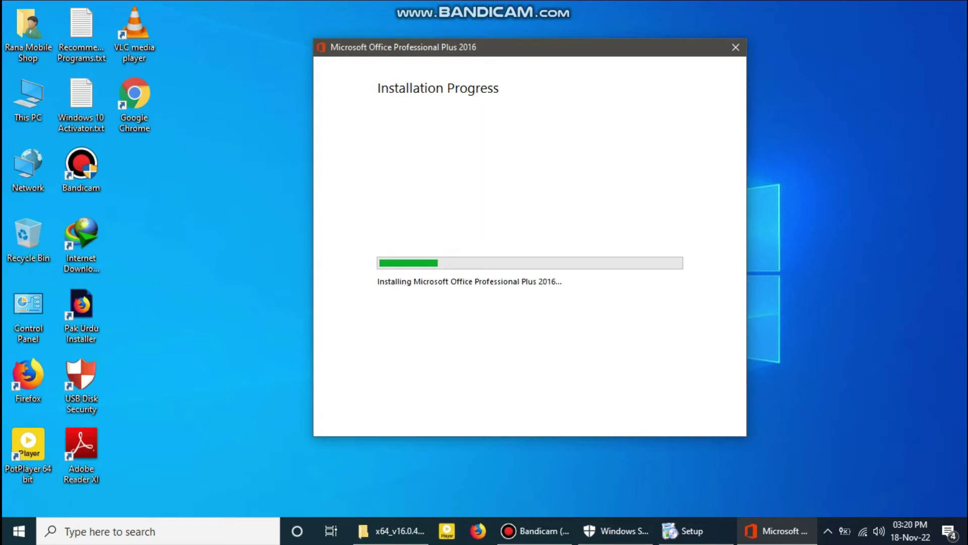
Step: Install the USB Disk Security update in English, letting the setup automatically close the applications in use
left_click(696, 531)
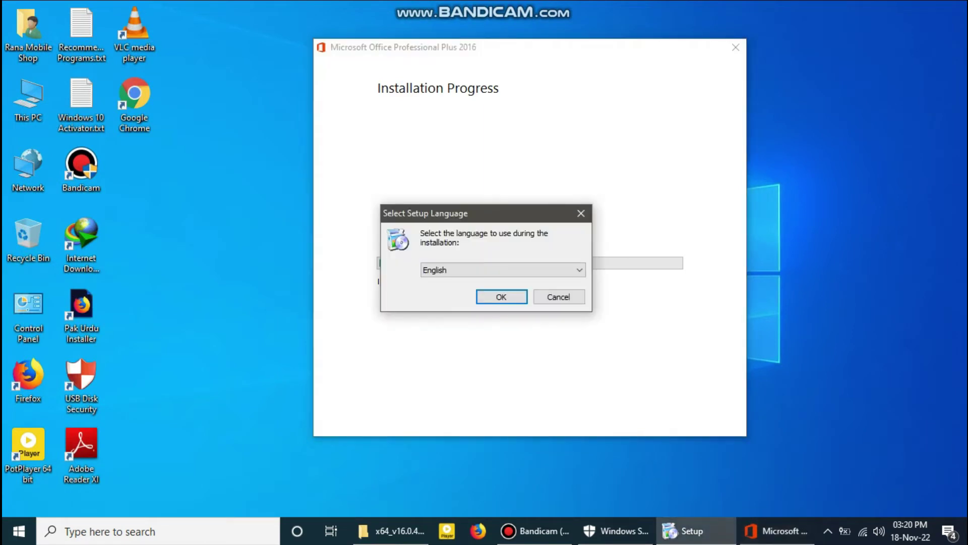
left_click(501, 296)
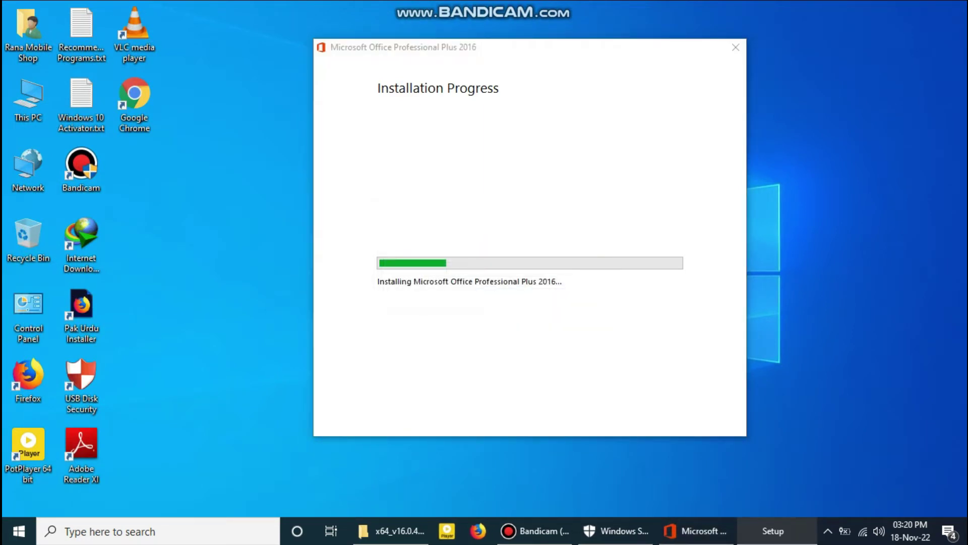
key("Return")
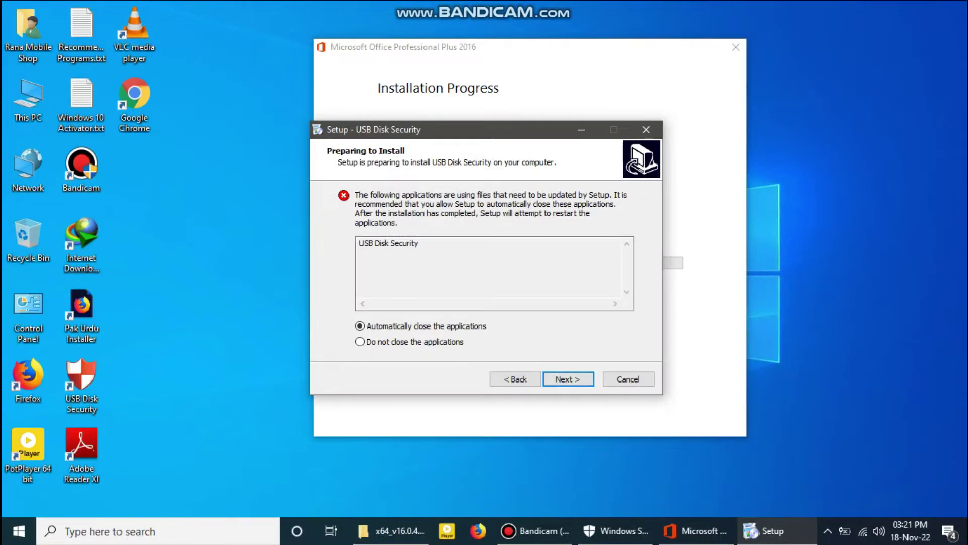
key("Return")
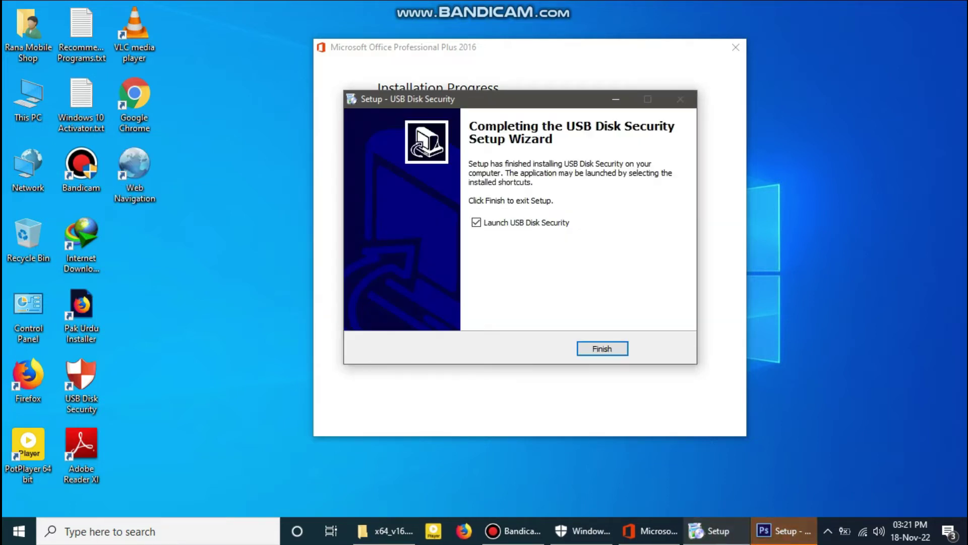
Step: Finish the USB Disk Security setup without launching the program
key("super+p")
left_click(477, 222)
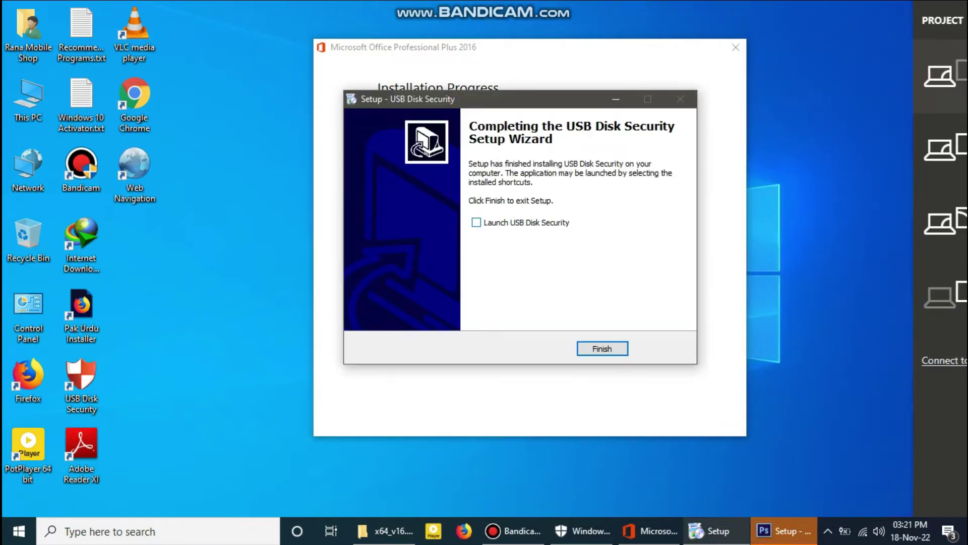
left_click(603, 349)
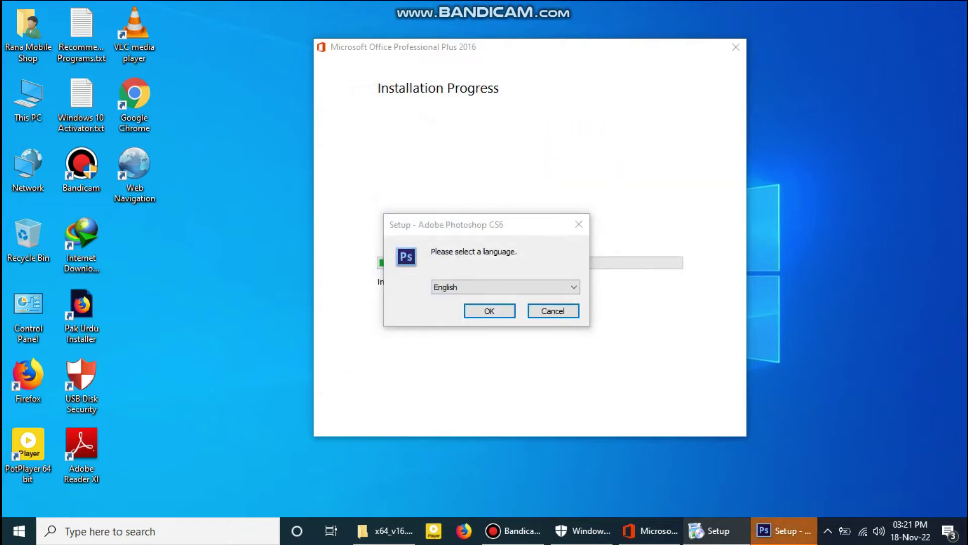
Step: Start installing Adobe Photoshop CS6 in English to C:\Program Files (x86)\Adobe\Adobe Photoshop CS6
left_click(489, 308)
key("Return")
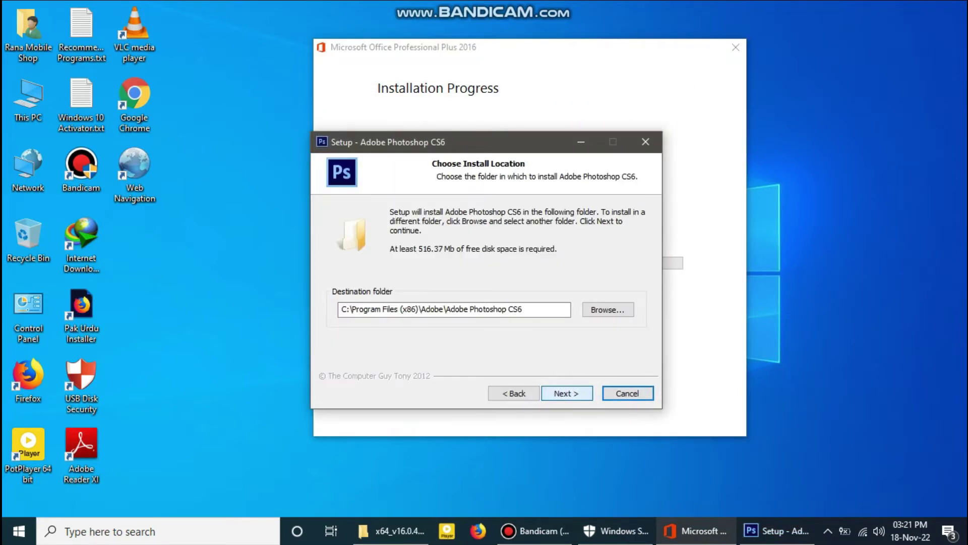
key("Return")
key("Return")
key("Return")
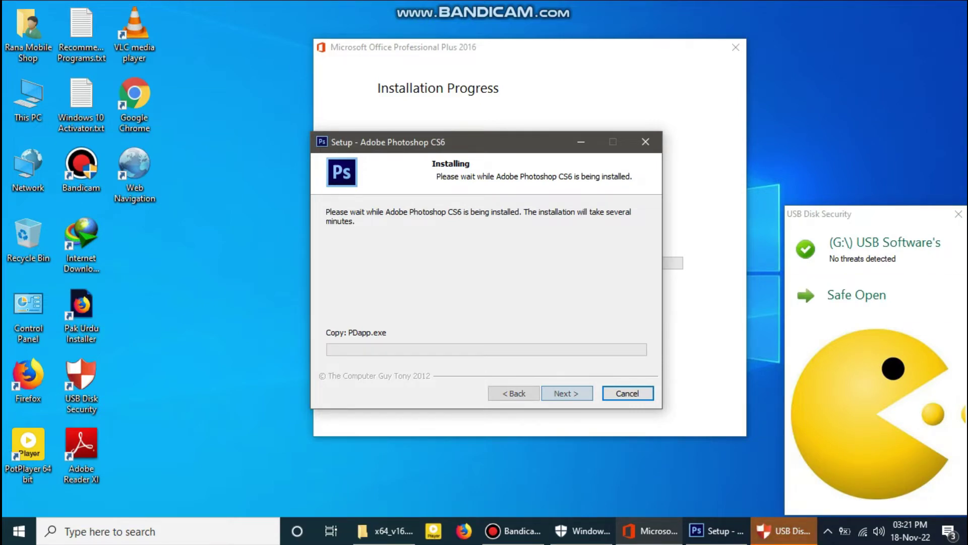
Step: Check for security intelligence updates in Windows Security and view the progress of the Office and Photoshop installations
left_click(616, 532)
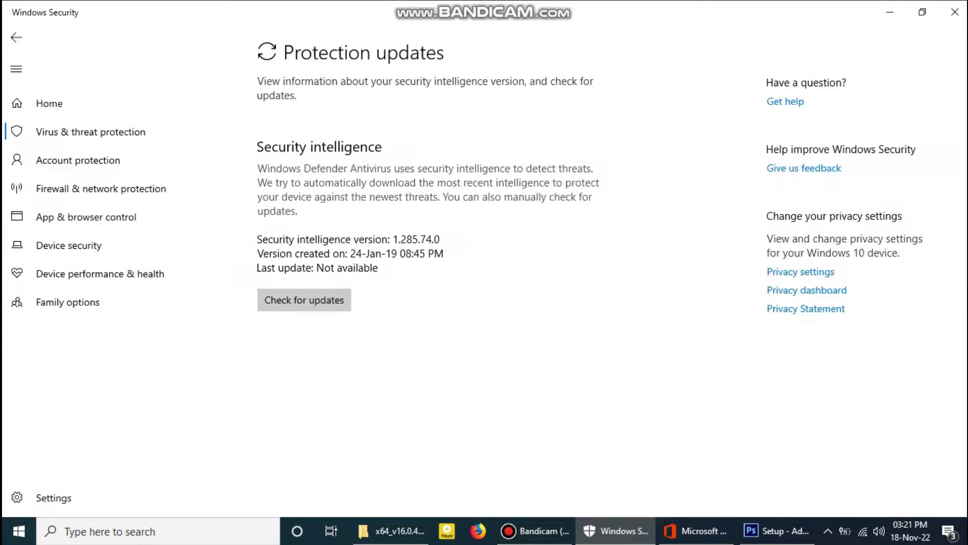
left_click(303, 300)
left_click(616, 531)
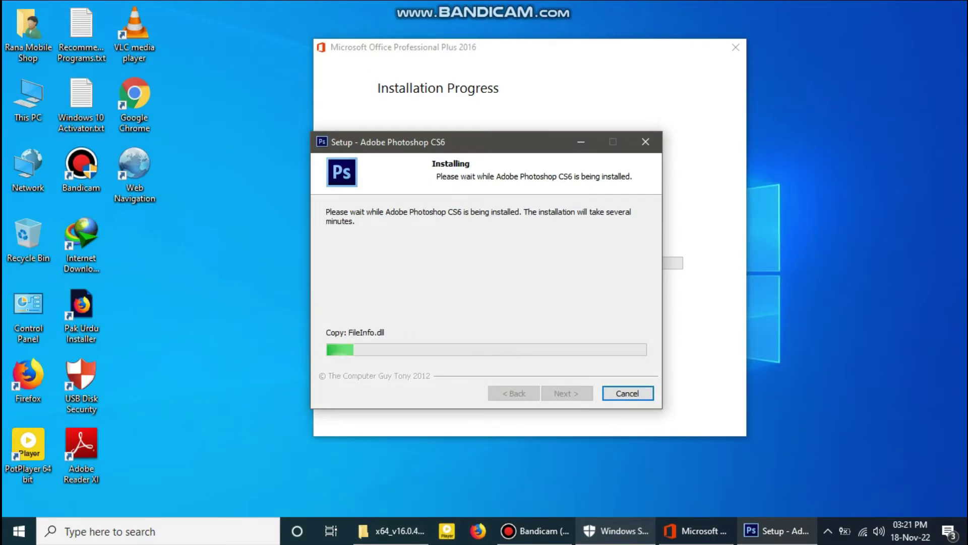
left_click(616, 531)
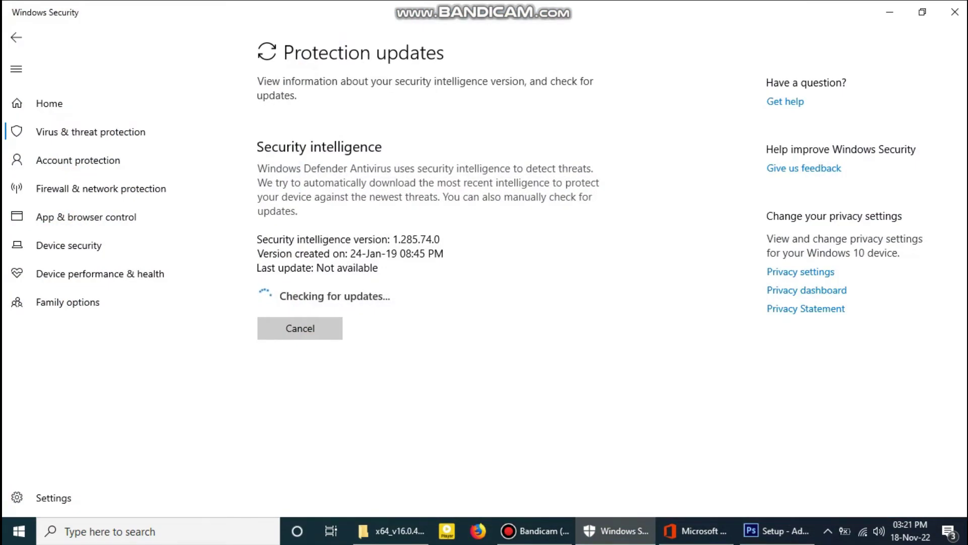
left_click(616, 532)
left_click(696, 531)
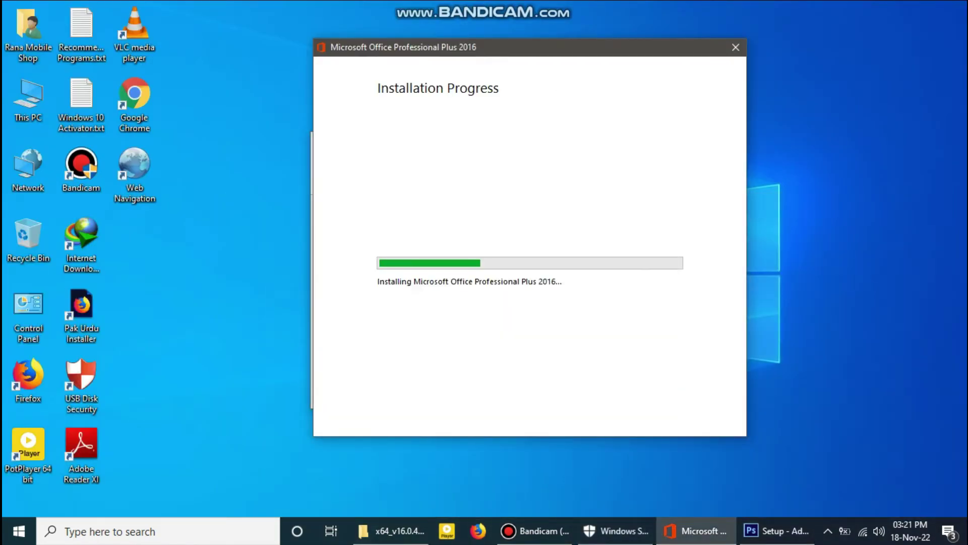
left_click(778, 531)
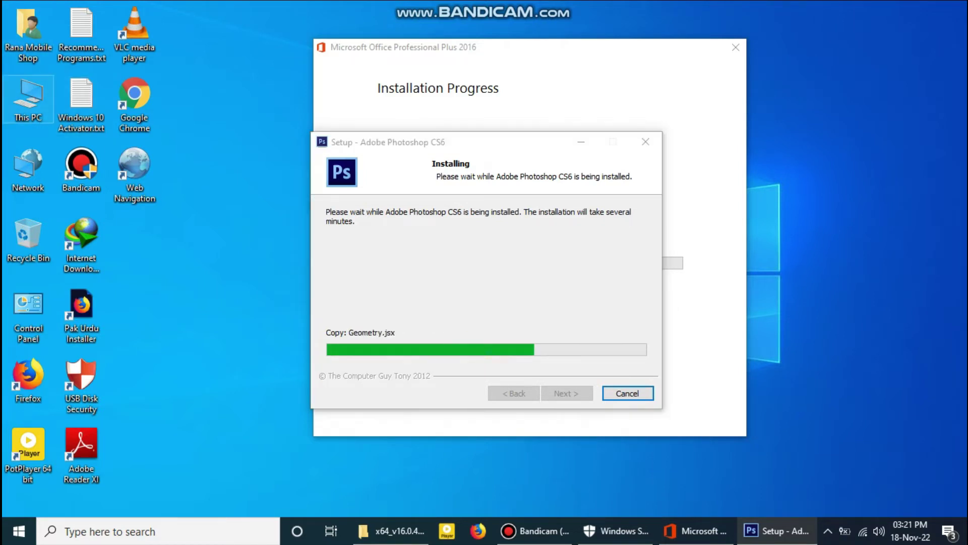
Step: View the computer's basic system information from This PC's properties and close it
right_click(33, 101)
left_click(75, 267)
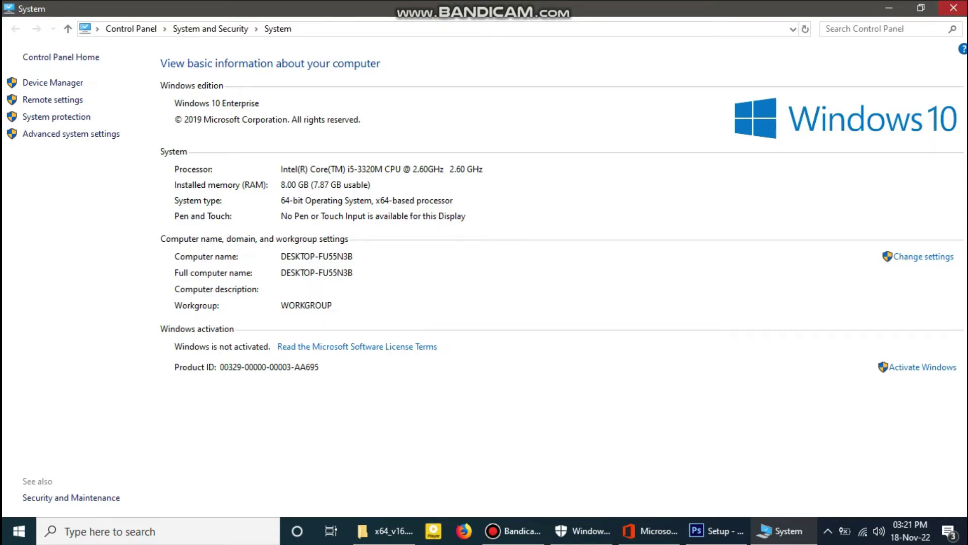
left_click(953, 8)
Step: Launch Firefox 21.0.exe from the Mozilla Firefox folder inside the USB Software's folder on drive G:
double_click(28, 100)
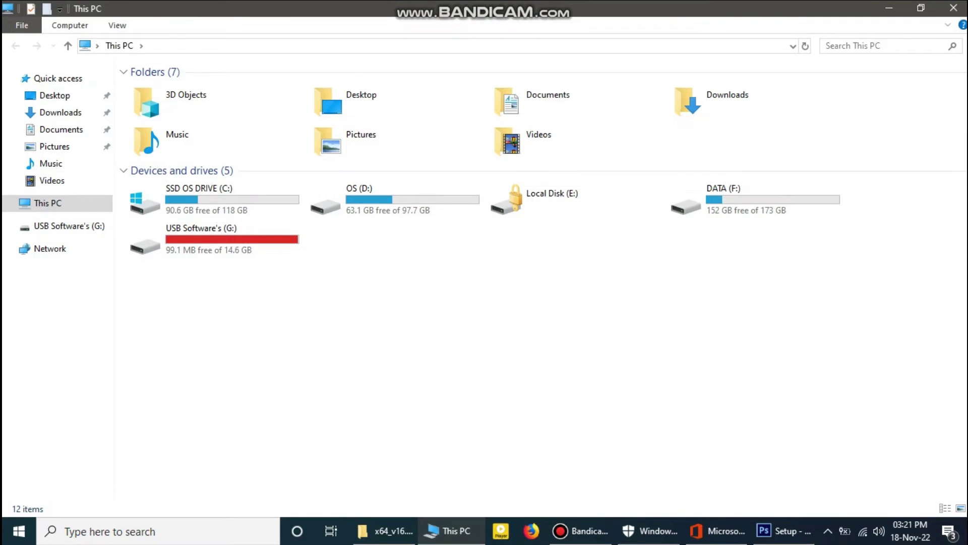
double_click(212, 239)
left_click(171, 178)
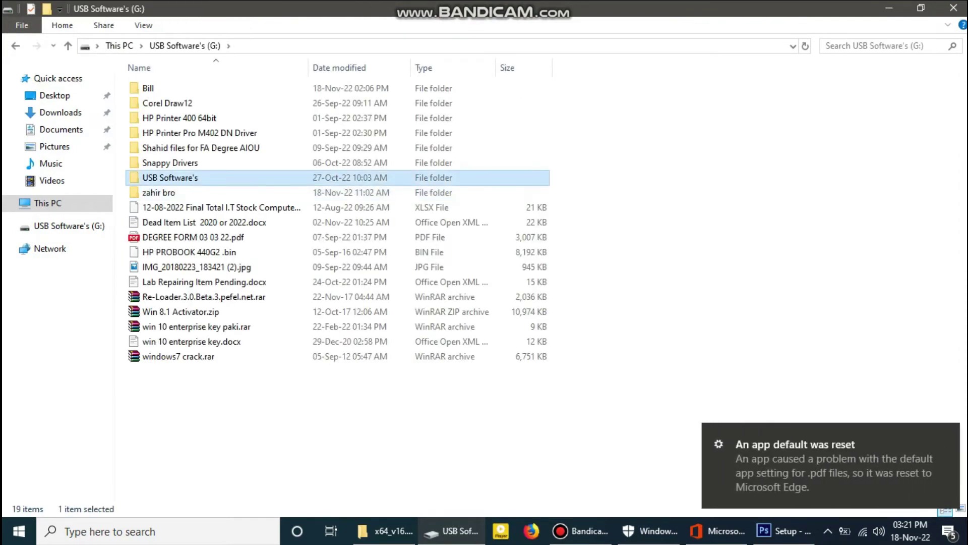
double_click(171, 178)
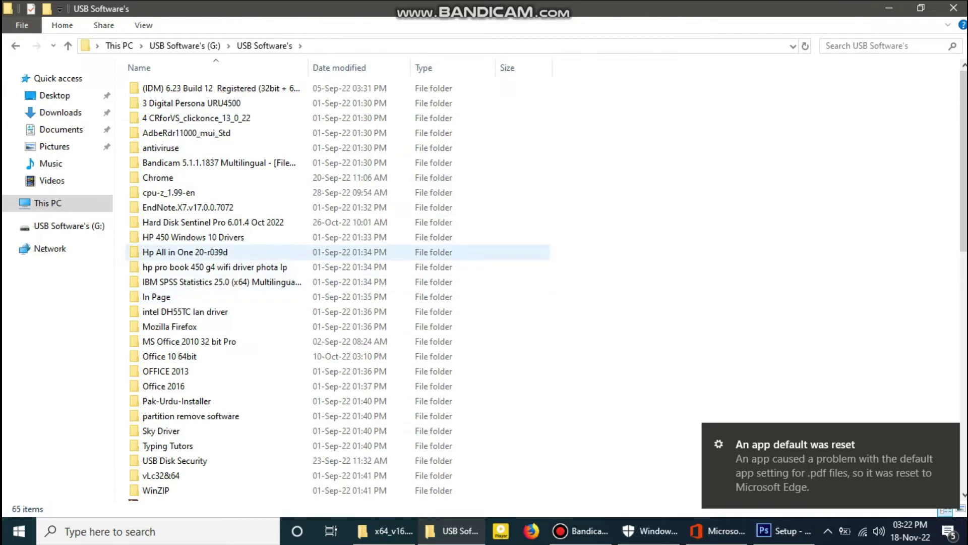
scroll(217, 284, "down", 1)
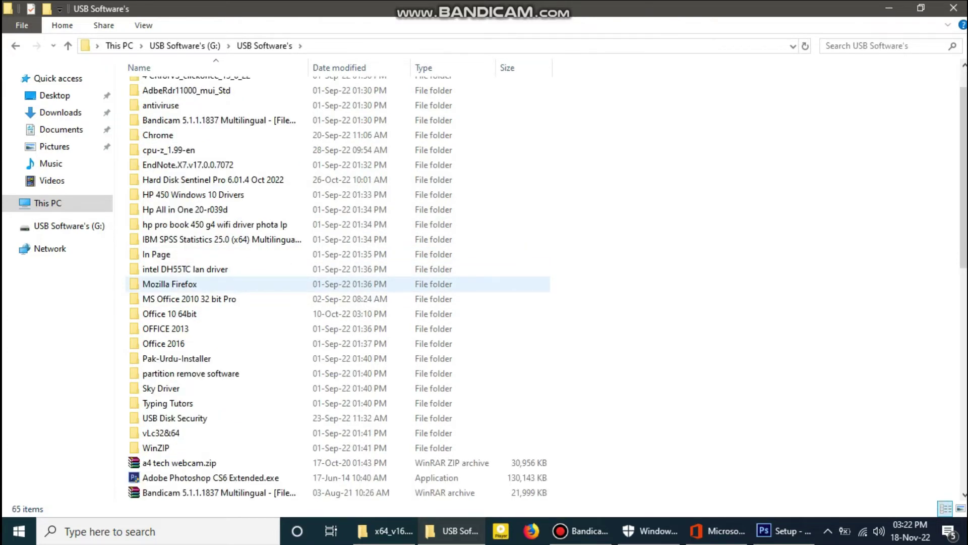
double_click(171, 284)
left_click(173, 119)
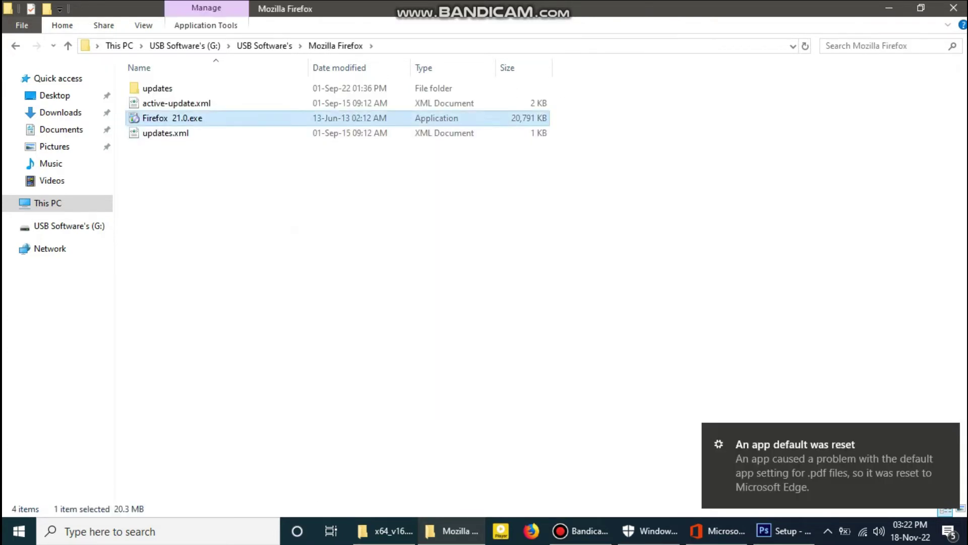
Step: Launch ccsetup601.exe from the USB Software's folder and minimize the file window
left_click(265, 46)
scroll(217, 254, "down", 1)
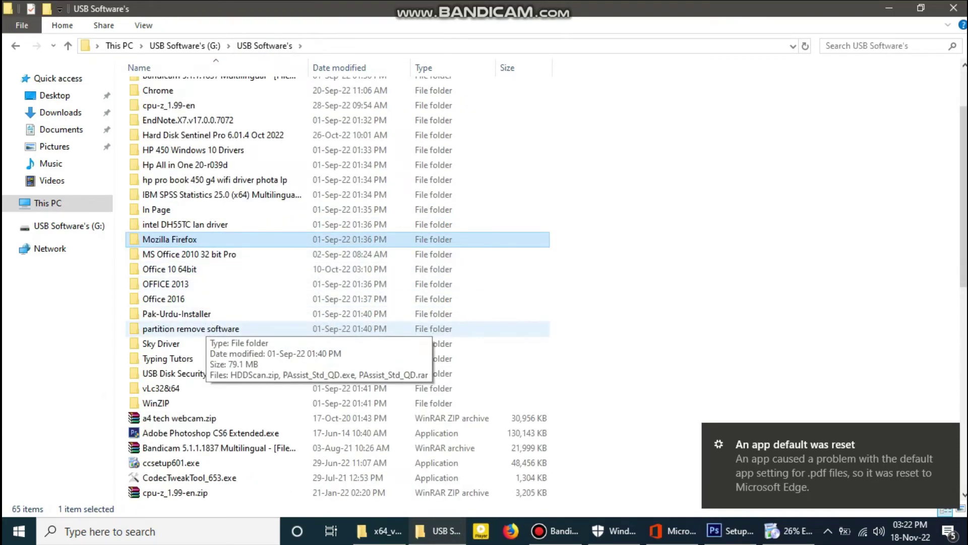
scroll(238, 393, "down", 1)
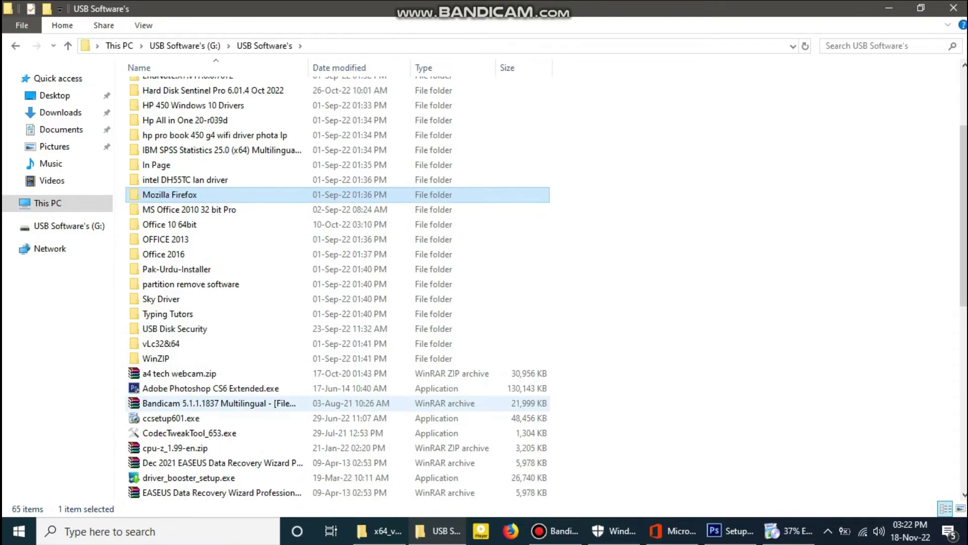
scroll(234, 396, "down", 1)
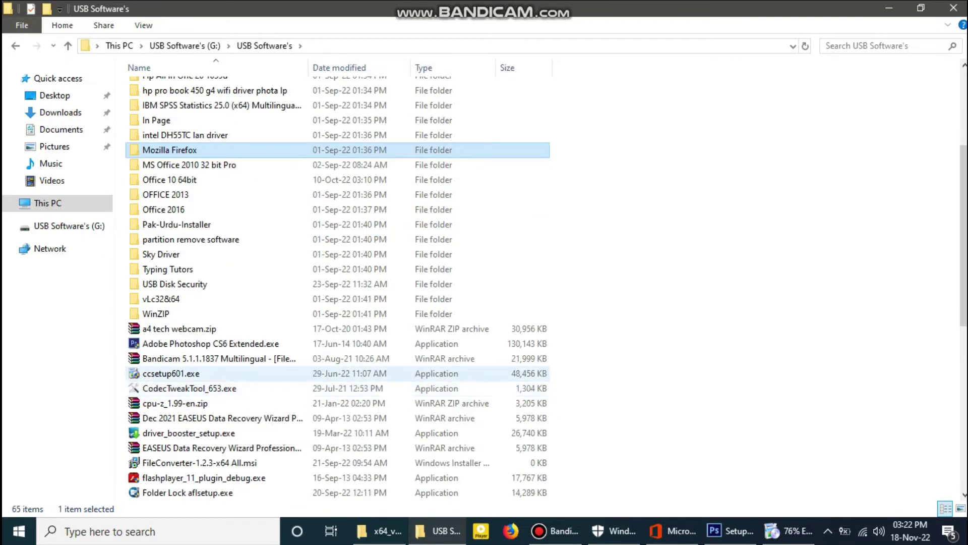
left_click(222, 373)
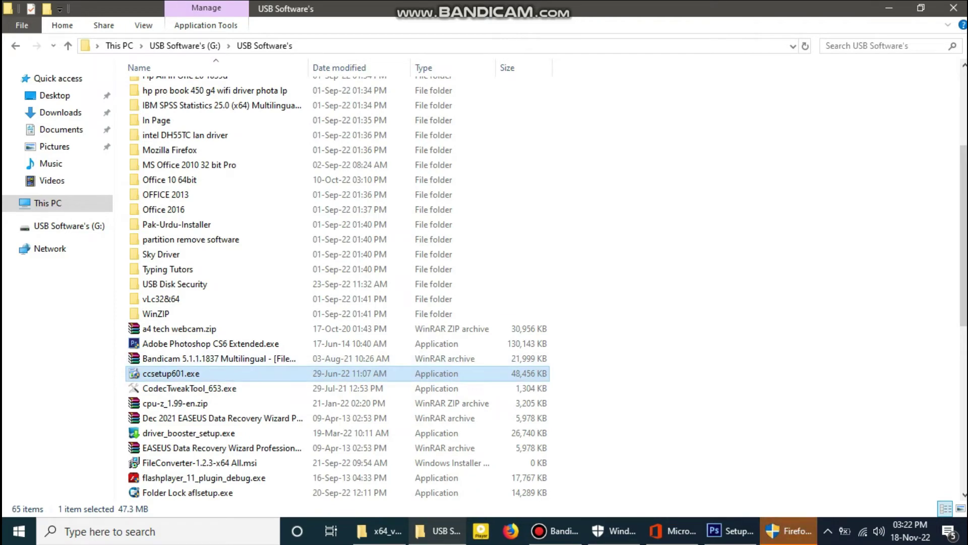
left_click(890, 9)
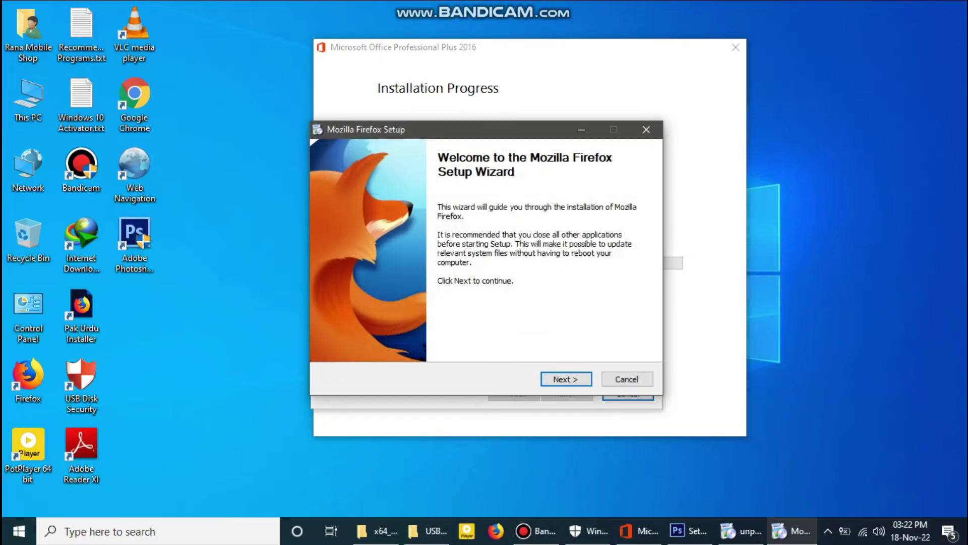
Step: Install Mozilla Firefox to C:\Program Files (x86)\Mozilla Firefox without launching it from setup, and start the CCleaner v6.01 installation
key("Return")
key("Return")
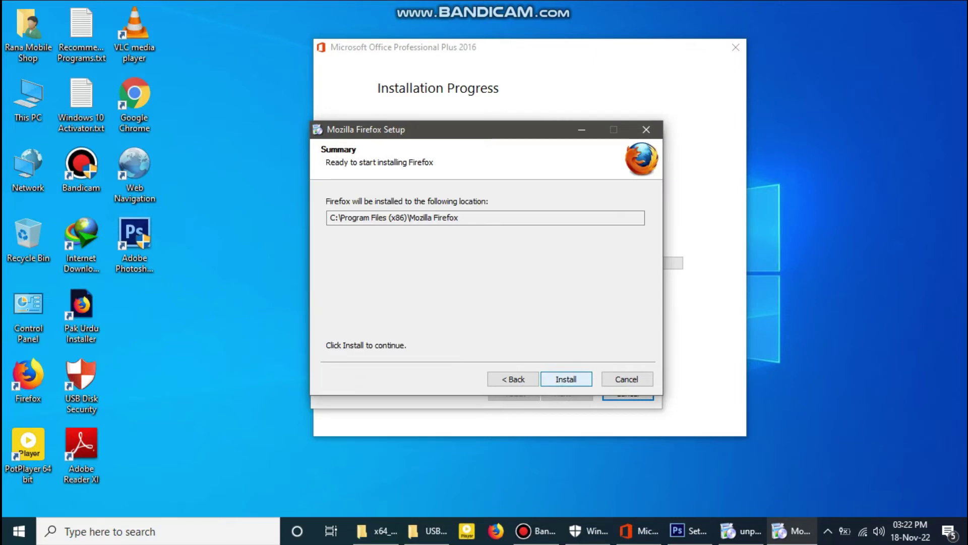
key("Return")
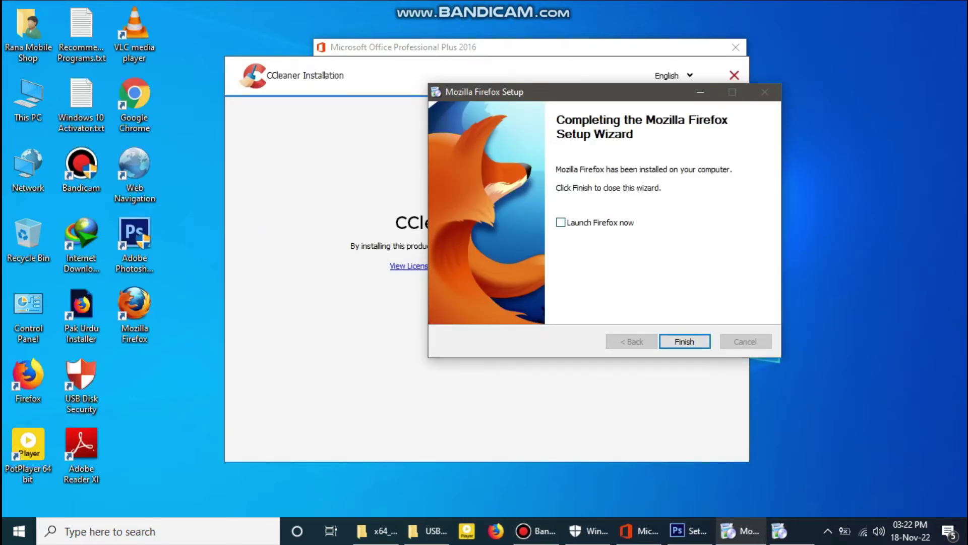
key("Return")
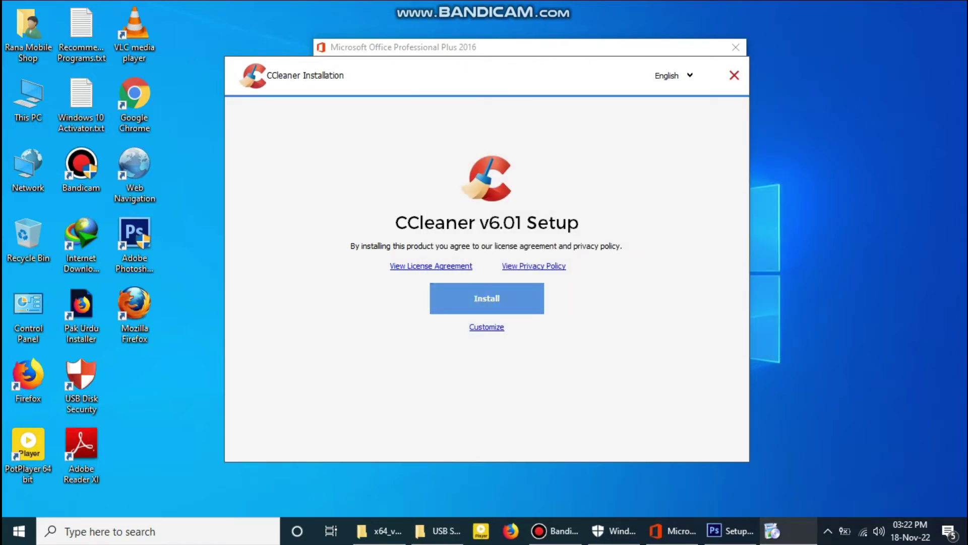
key("Return")
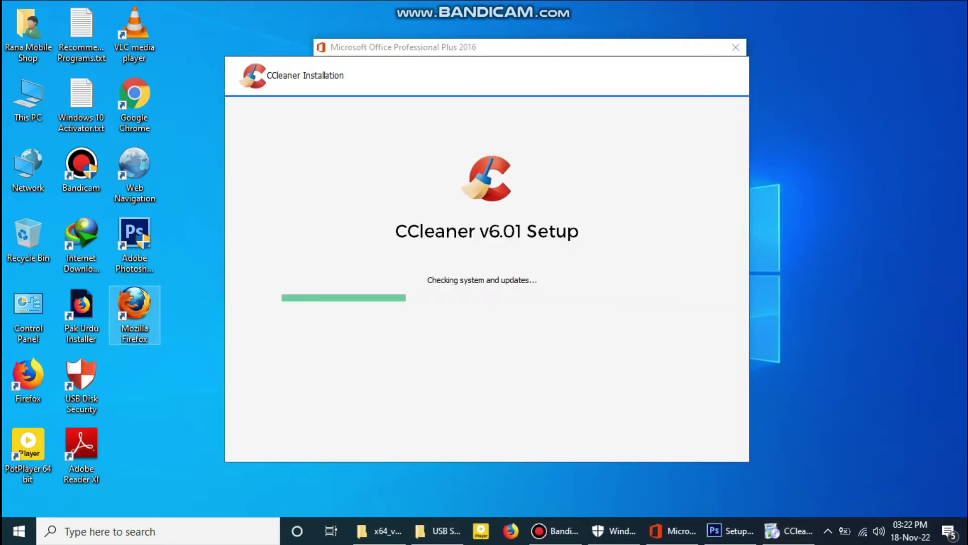
Step: Open Mozilla Firefox, keep Firefox Start as the home page in the import wizard, and dismiss the default apps message
key("Return")
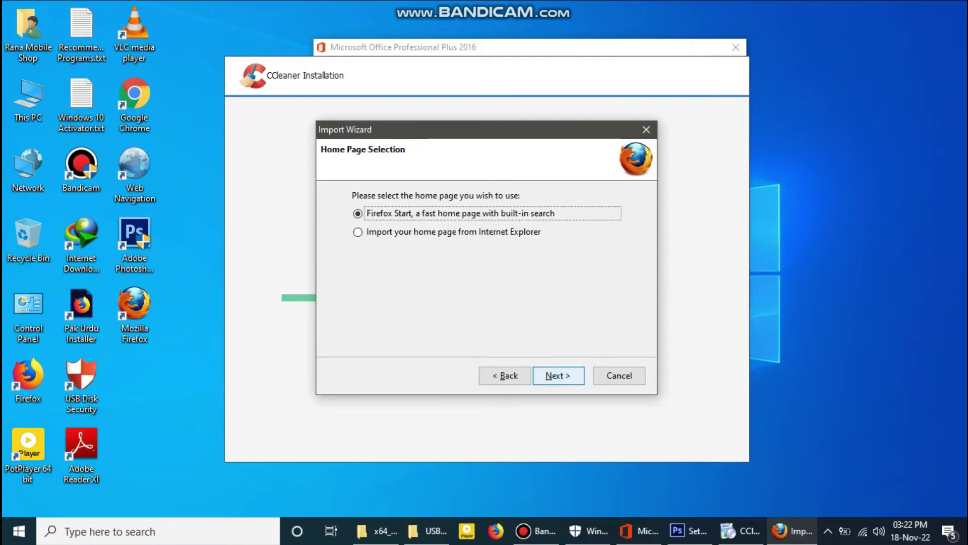
key("Return")
key("Return")
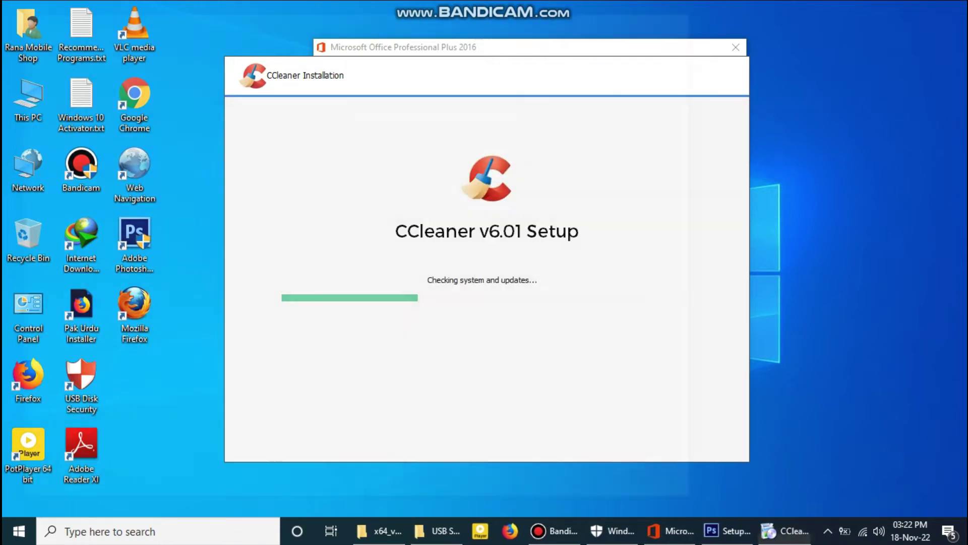
key("Return")
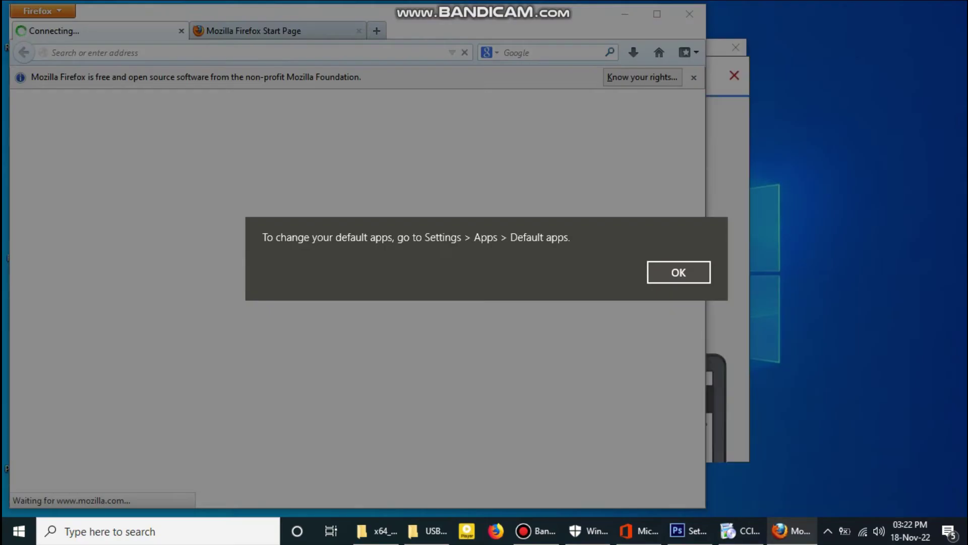
left_click(679, 272)
Step: Maximize the Firefox window and close the browser with all its tabs
left_click(658, 14)
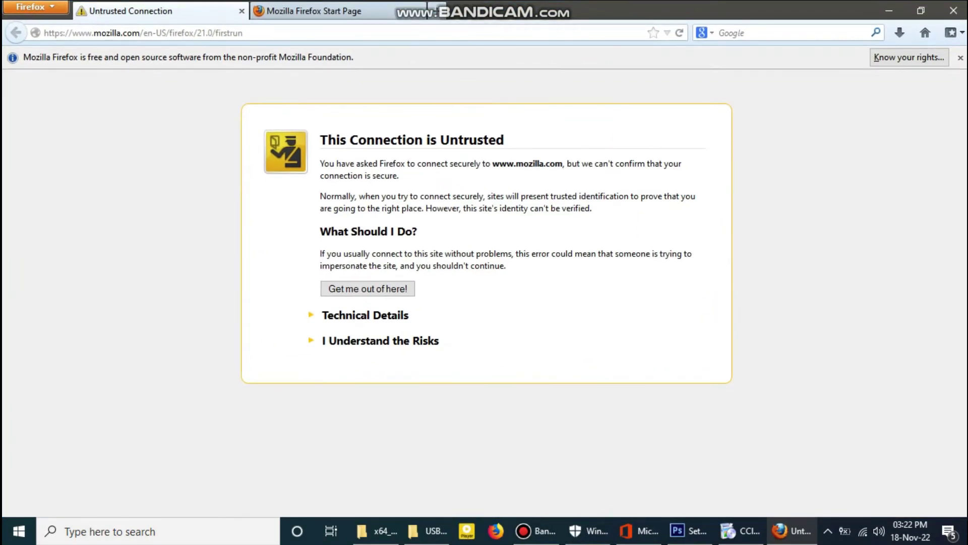
key("alt+F4")
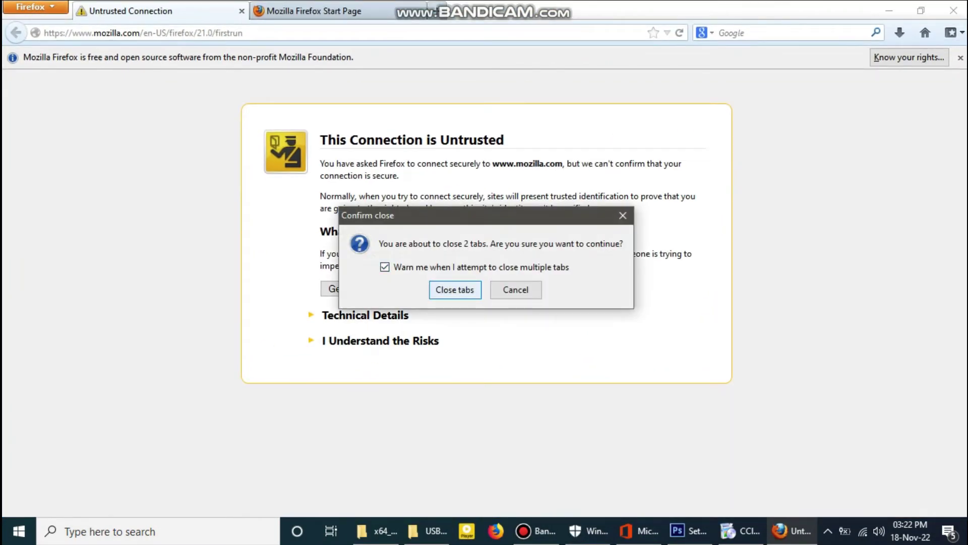
key("Return")
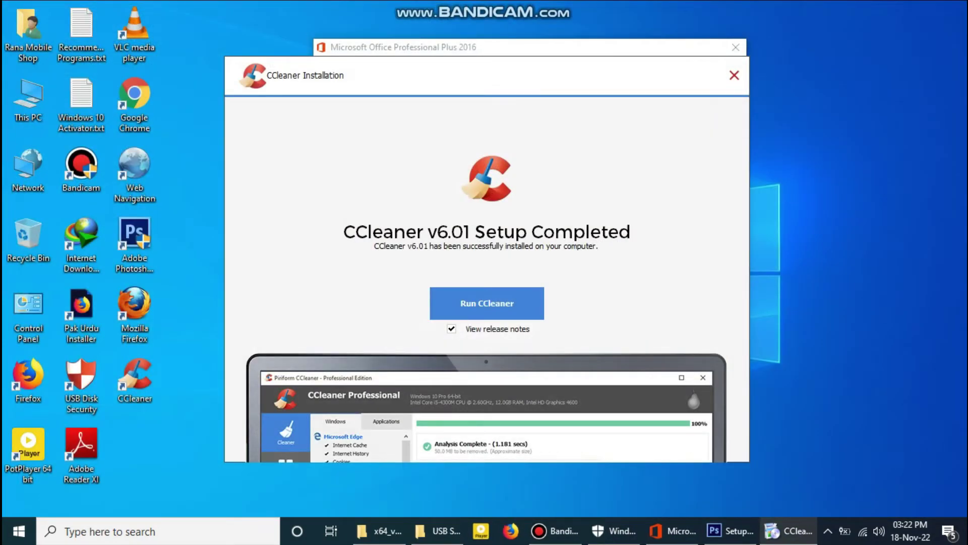
Step: Complete the CCleaner setup with View release notes enabled and open the release notes in Google Chrome
key("Return")
key("Down")
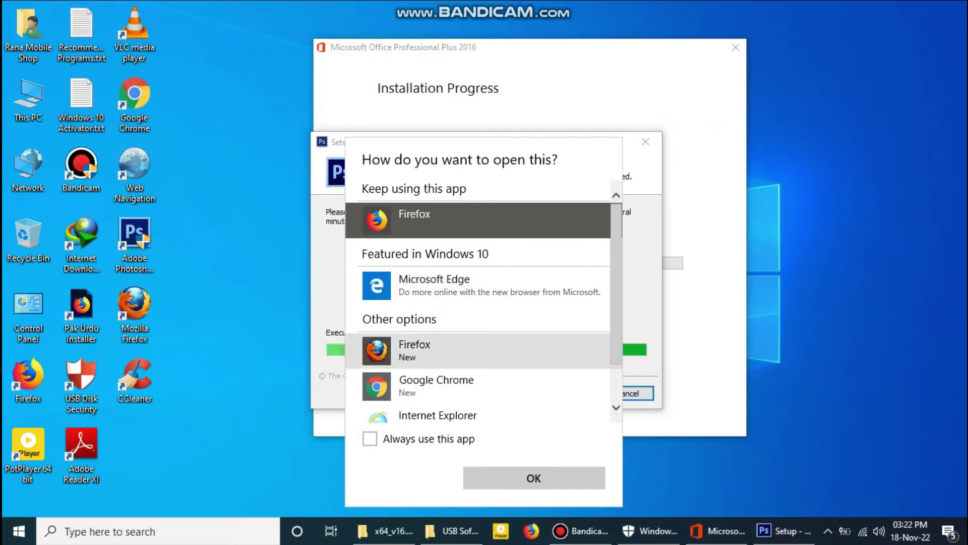
key("Down")
key("Return")
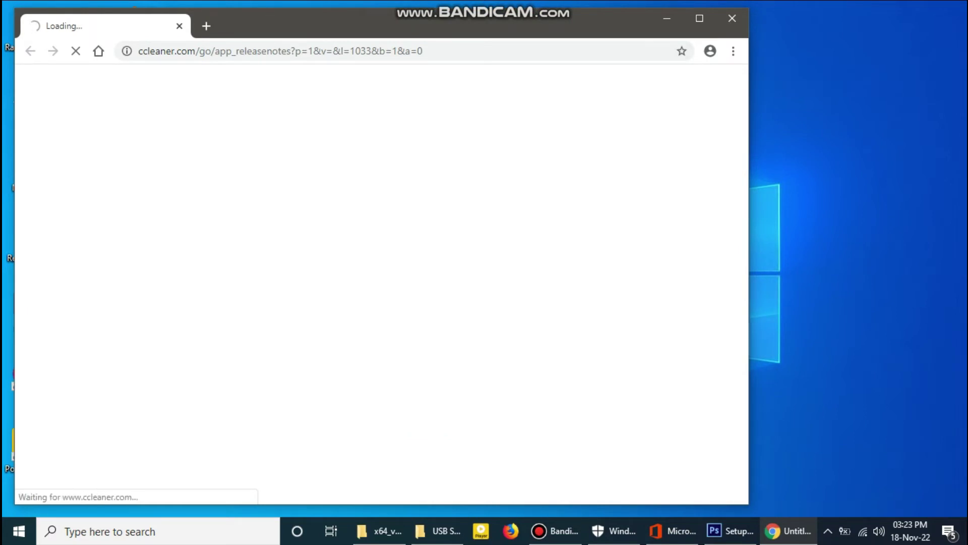
Step: Maximize the Chrome window, then open the browser settings and close them again
left_click(700, 18)
left_click(956, 37)
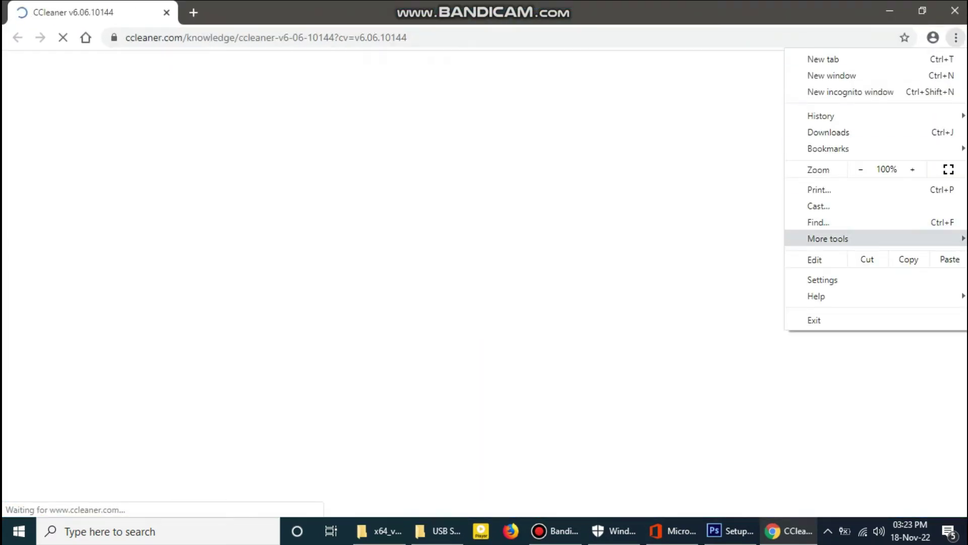
left_click(823, 279)
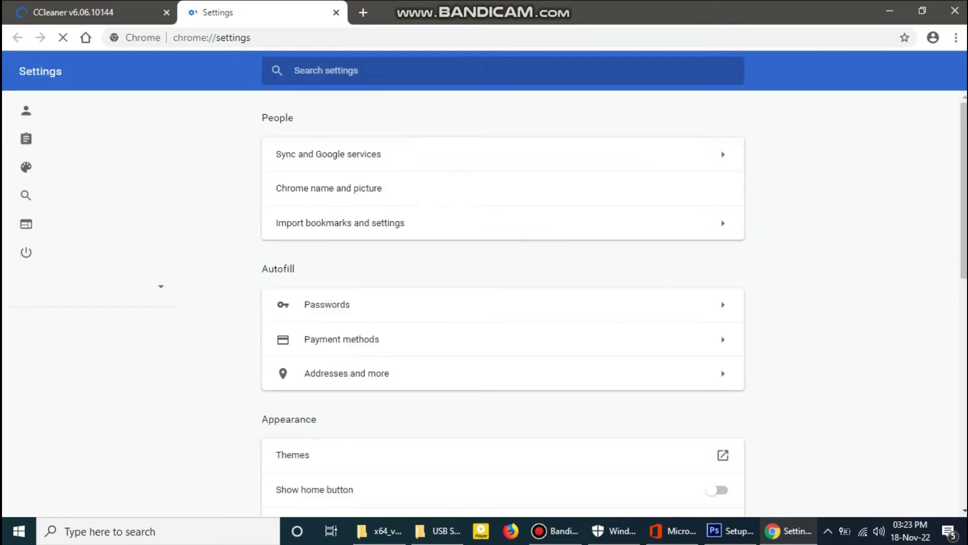
left_click(336, 12)
Step: Accept the cookie notice on the CCleaner release notes page and show Chrome's bookmarks bar
left_click(956, 38)
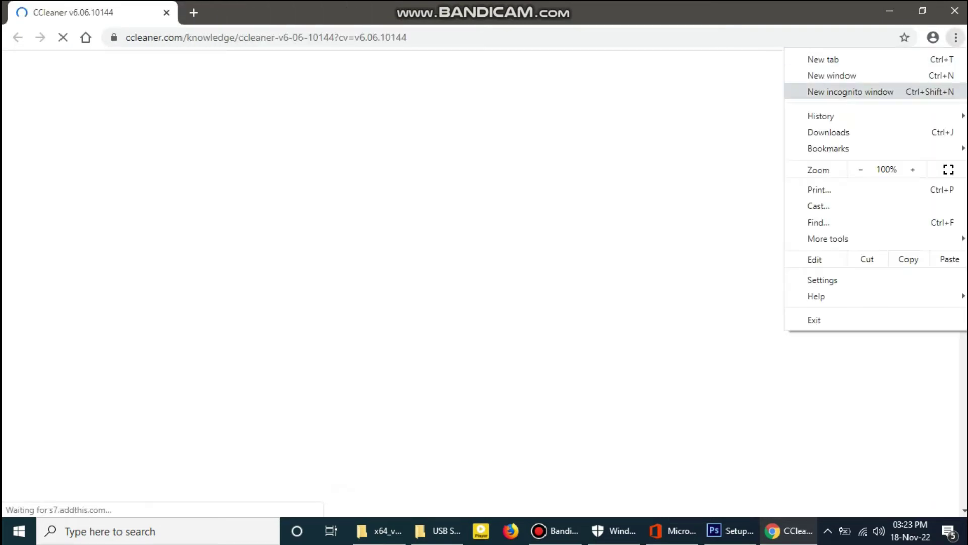
mouse_move(837, 148)
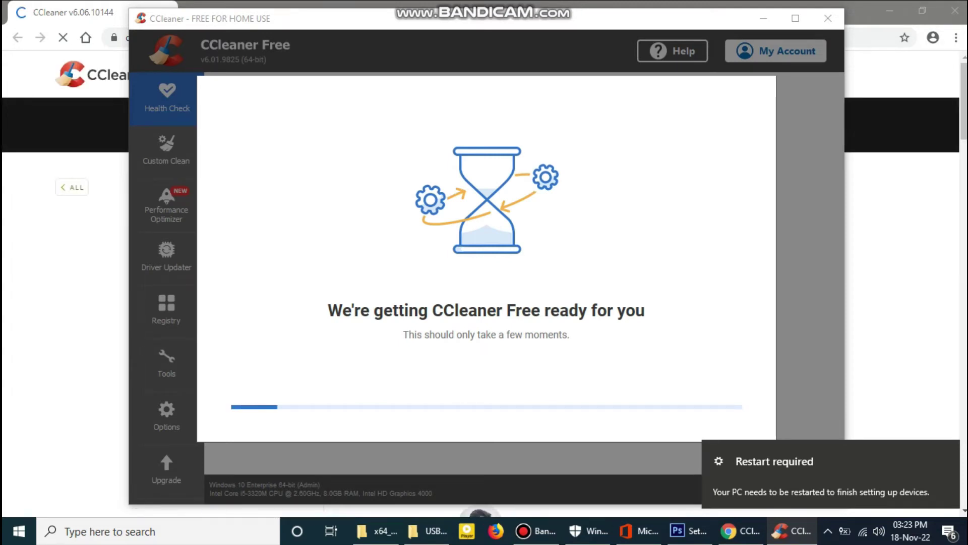
key("alt+Tab")
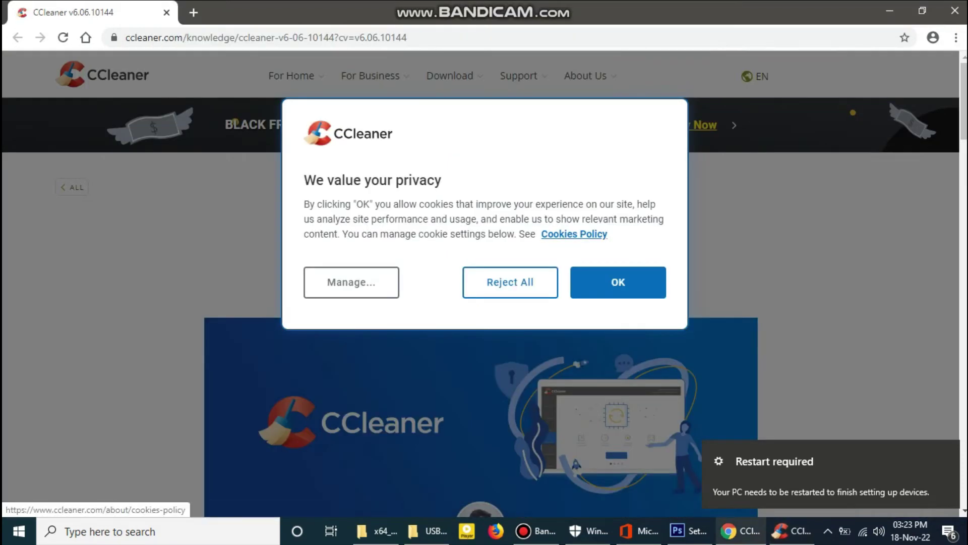
left_click(618, 282)
left_click(956, 37)
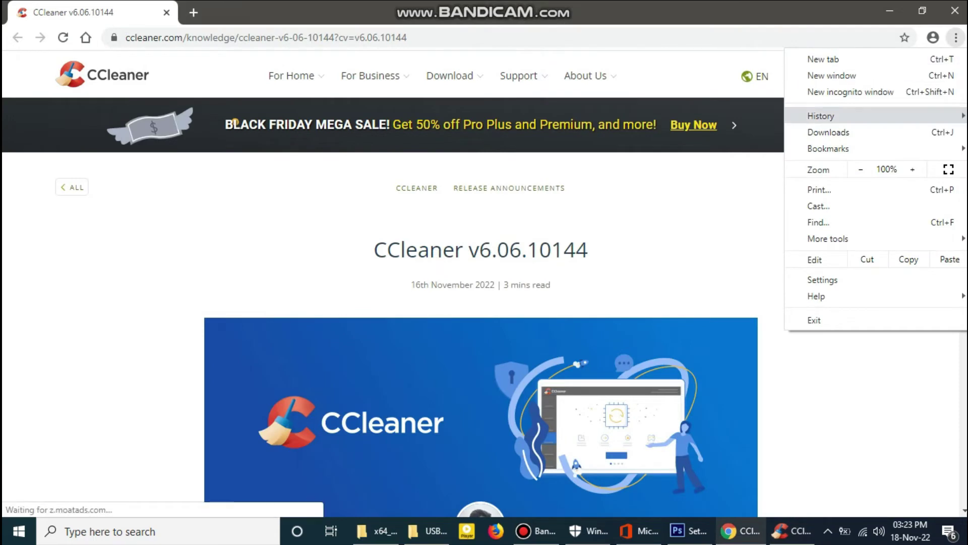
mouse_move(828, 149)
left_click(631, 188)
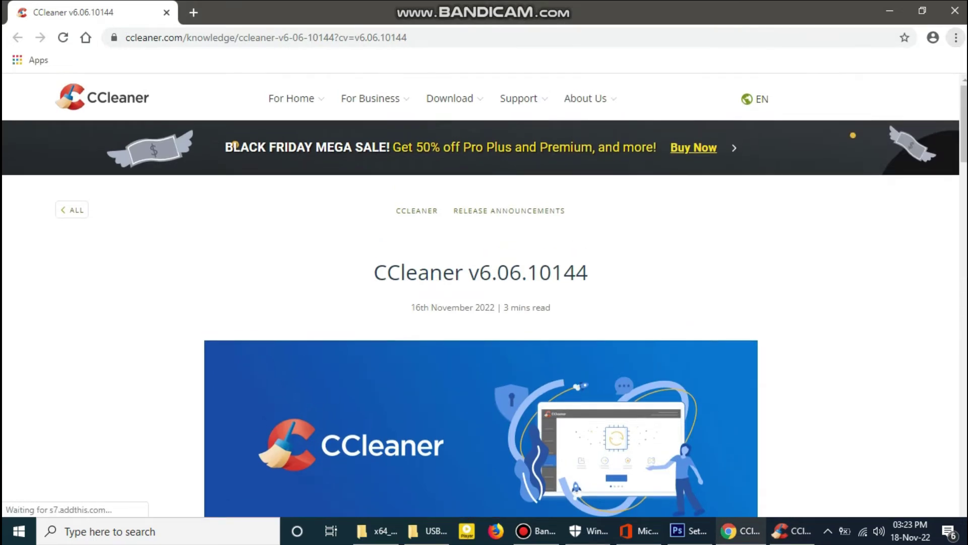
Step: Load google.com in the current tab and copy its web address
left_click(438, 37)
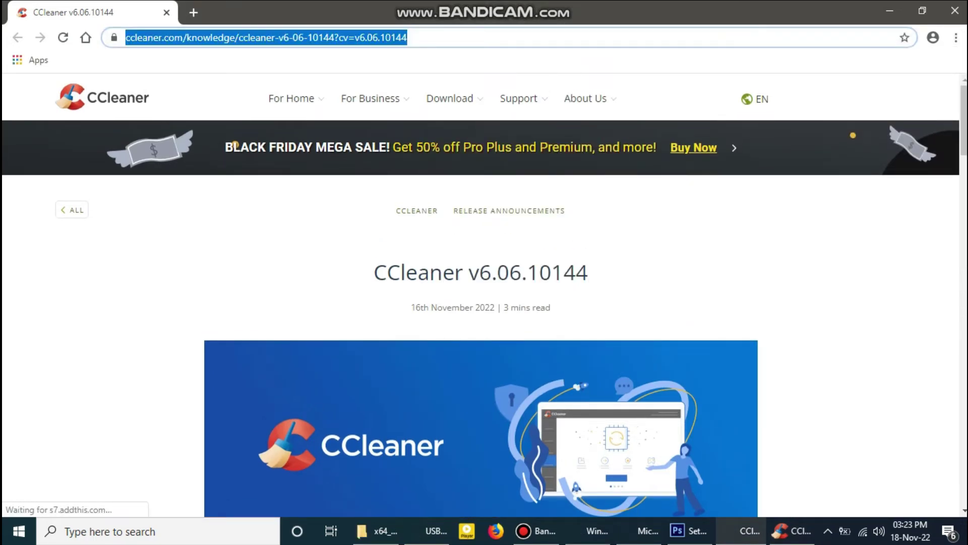
type("google")
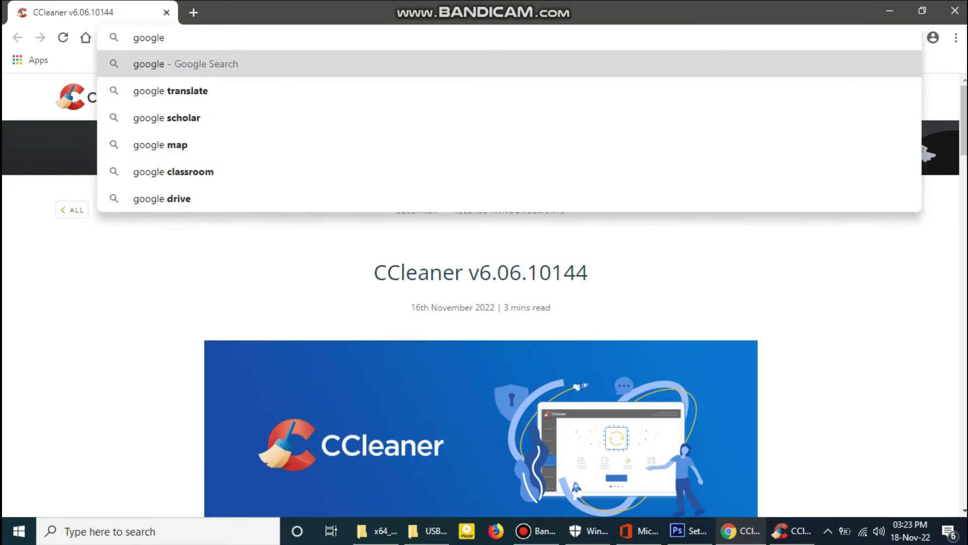
key("ctrl+Return")
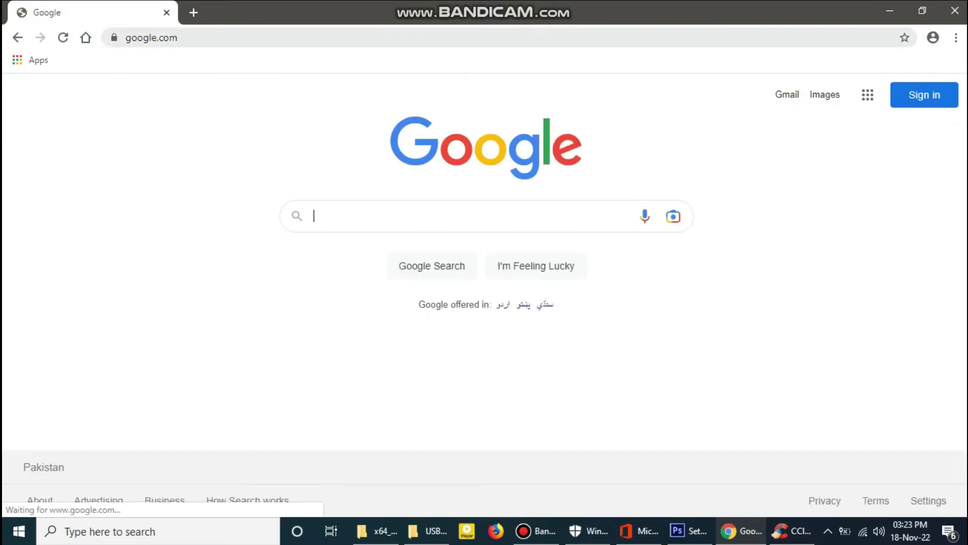
key("ctrl+l")
key("ctrl+c")
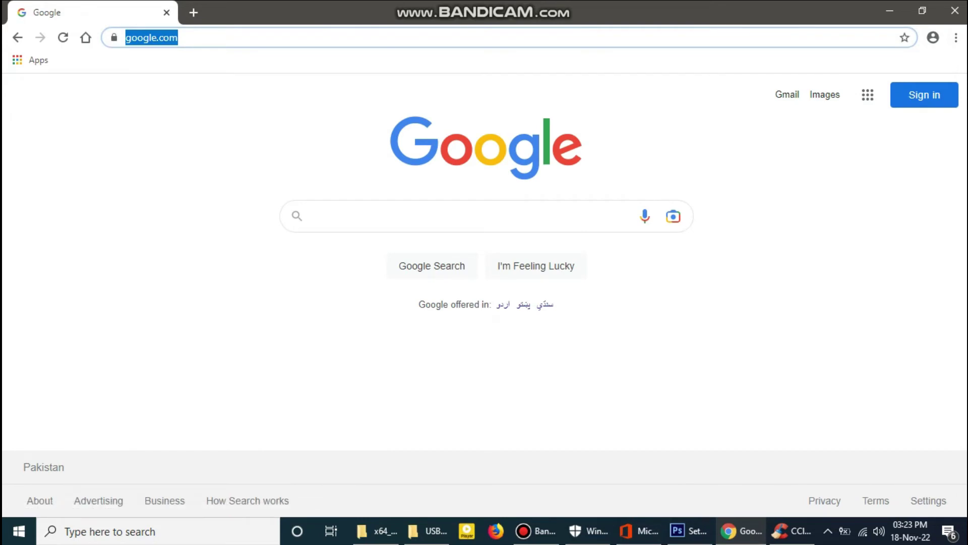
left_click(957, 37)
left_click(828, 279)
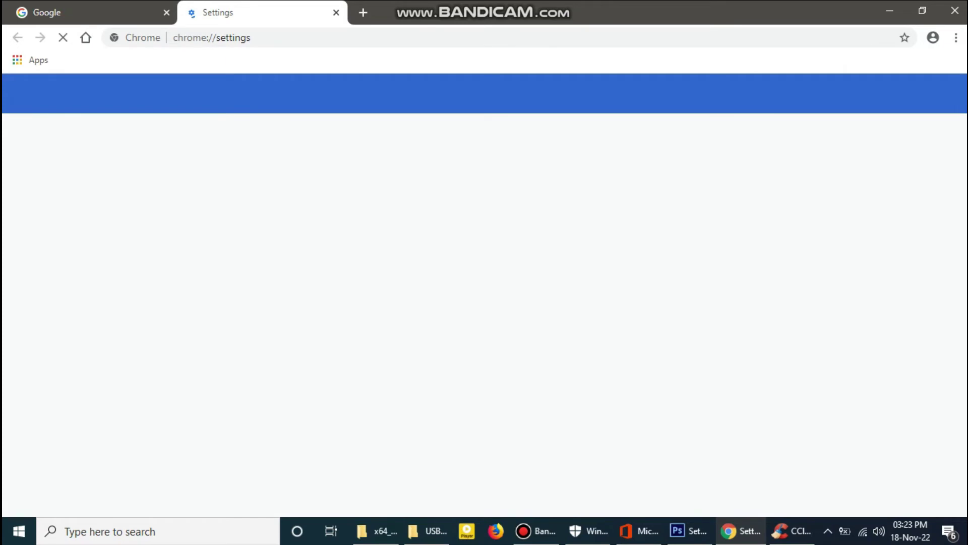
scroll(503, 303, "down", 10)
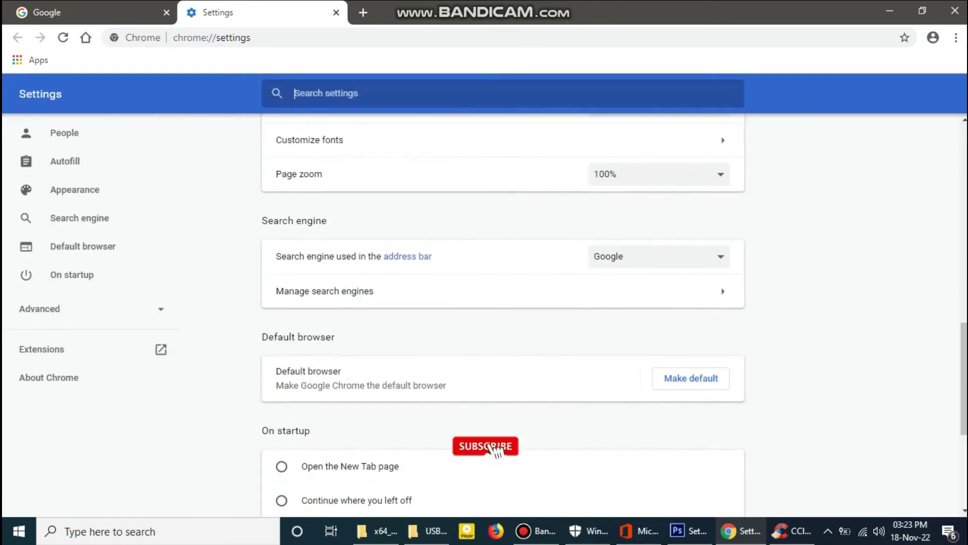
scroll(503, 313, "up", 4)
scroll(503, 312, "up", 3)
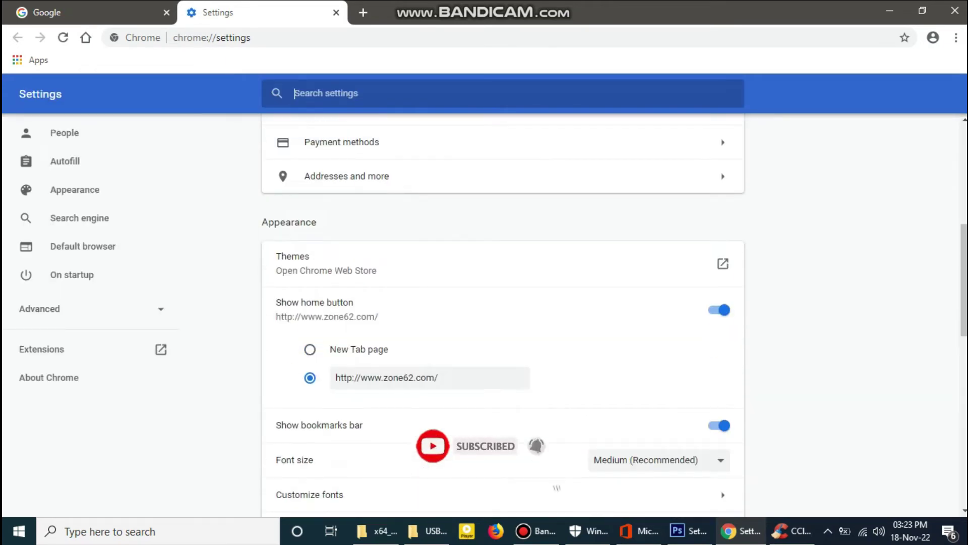
scroll(503, 312, "down", 12)
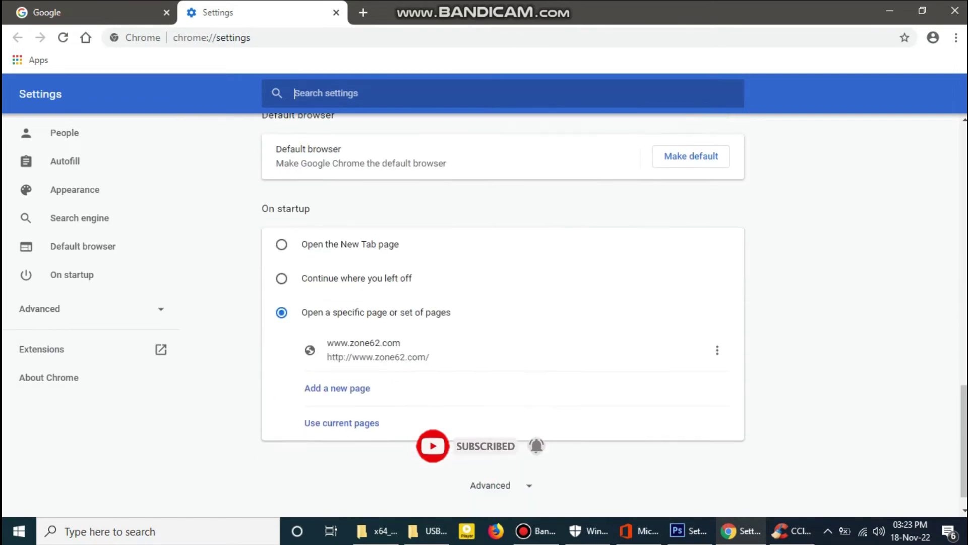
left_click(717, 322)
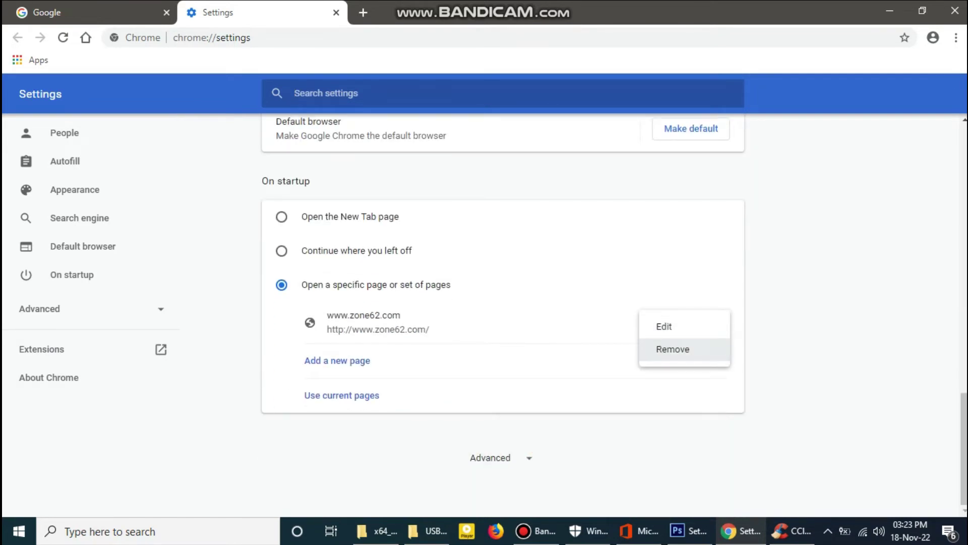
left_click(661, 348)
left_click(282, 396)
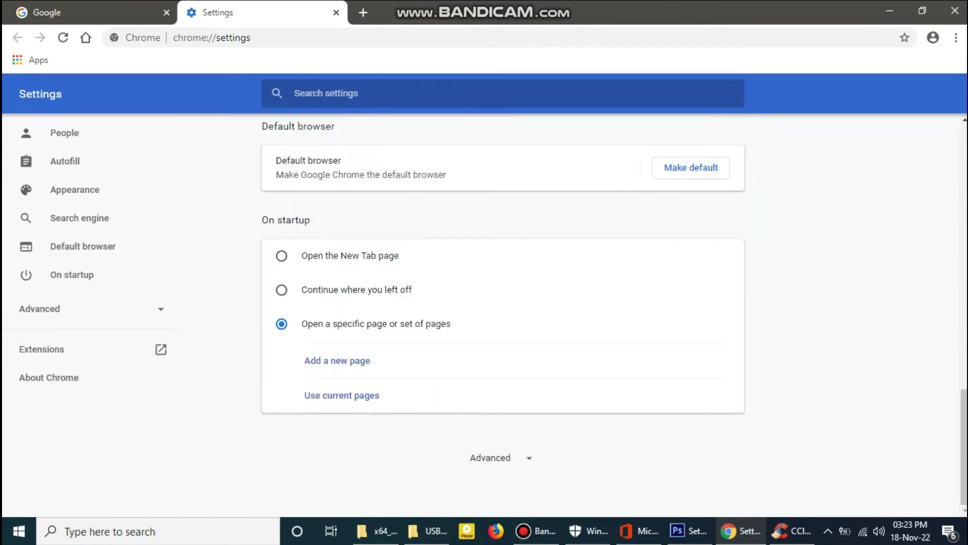
left_click(337, 360)
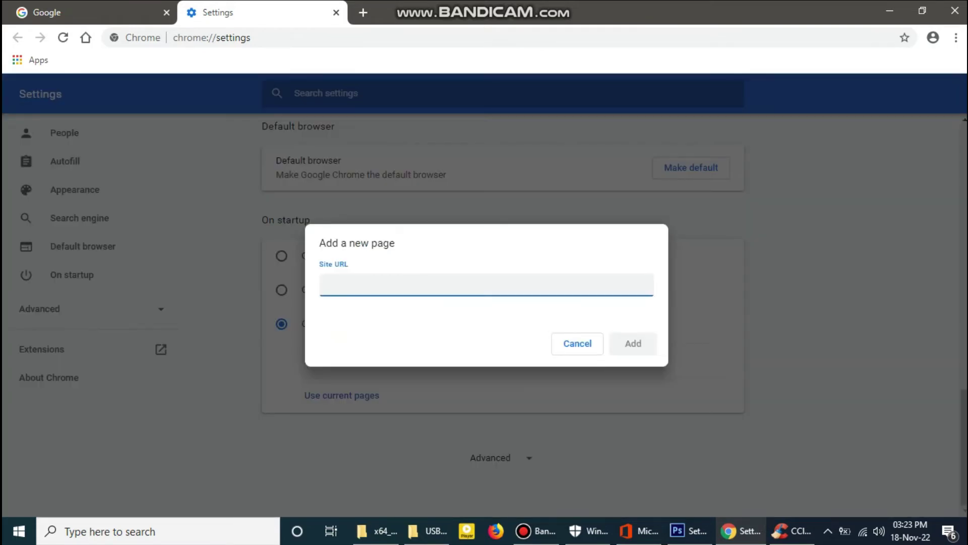
key("ctrl+v")
key("Return")
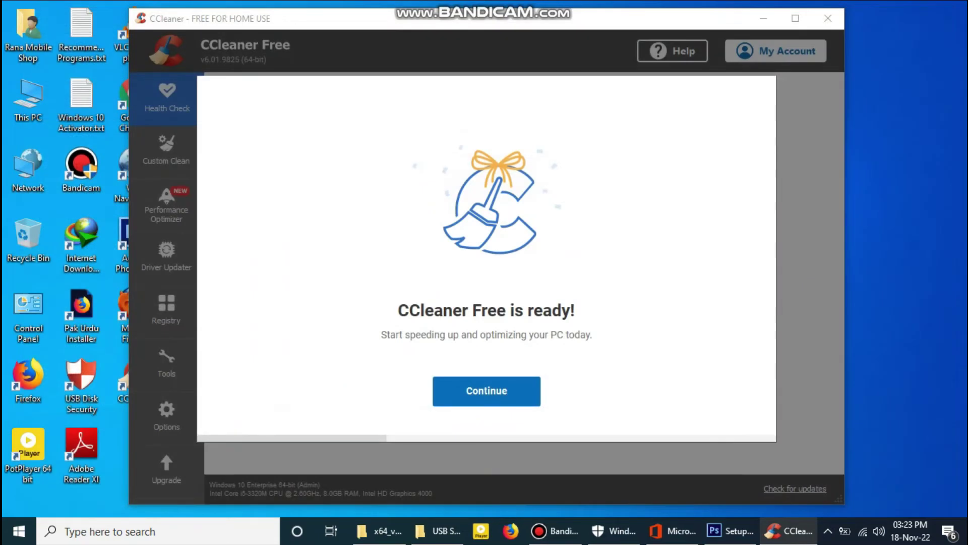
Step: Continue through CCleaner's ready screen and the AVG Free Antivirus offer, and close CCleaner
left_click(486, 391)
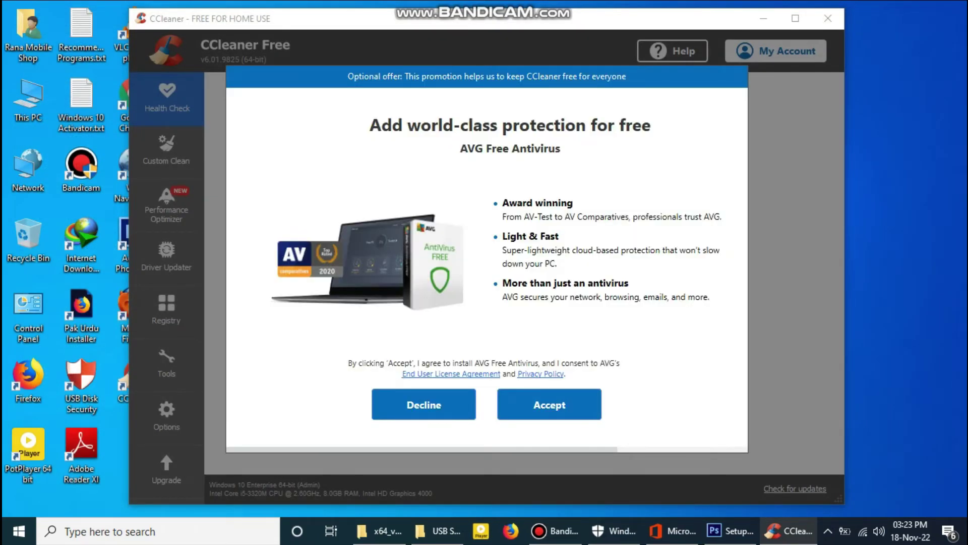
left_click(550, 405)
left_click(486, 391)
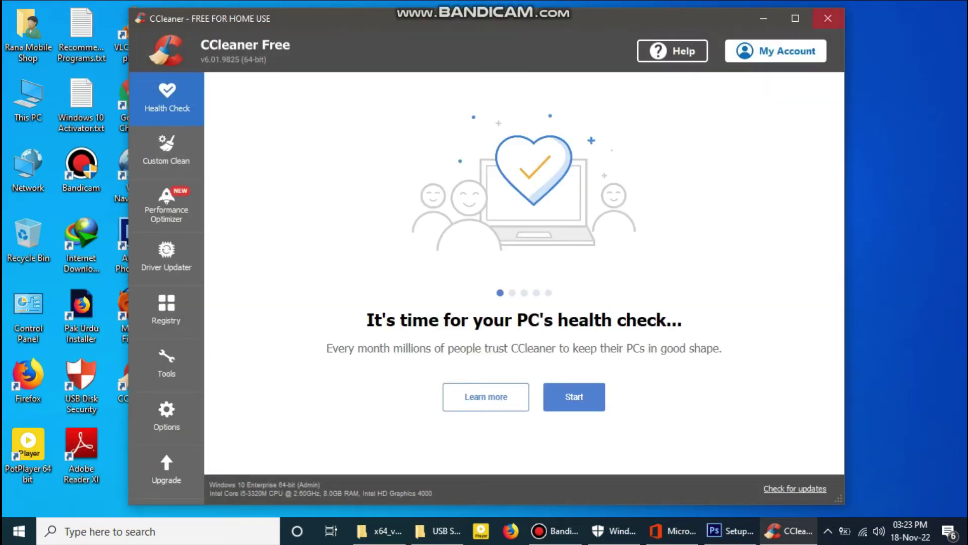
left_click(828, 18)
Step: Return to the desktop and refresh its icons
left_click(581, 142)
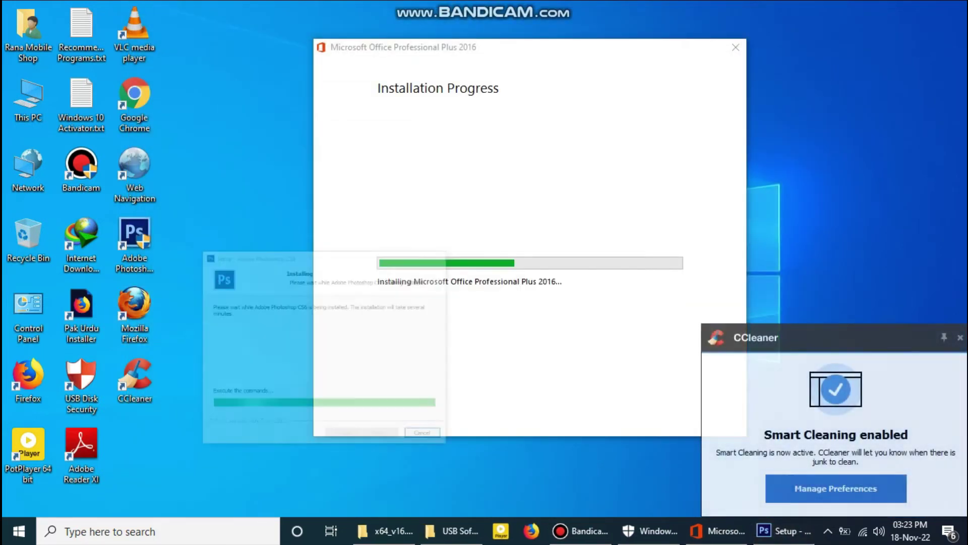
right_click(828, 191)
left_click(852, 230)
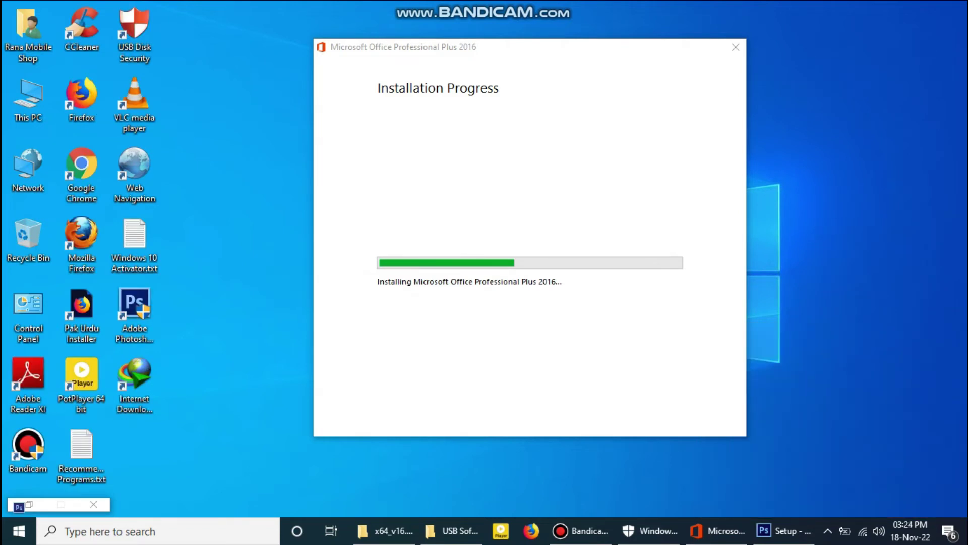
Step: Launch Google Chrome to check its startup page, close the Welcome to Chrome tab, and launch the browser again
double_click(81, 166)
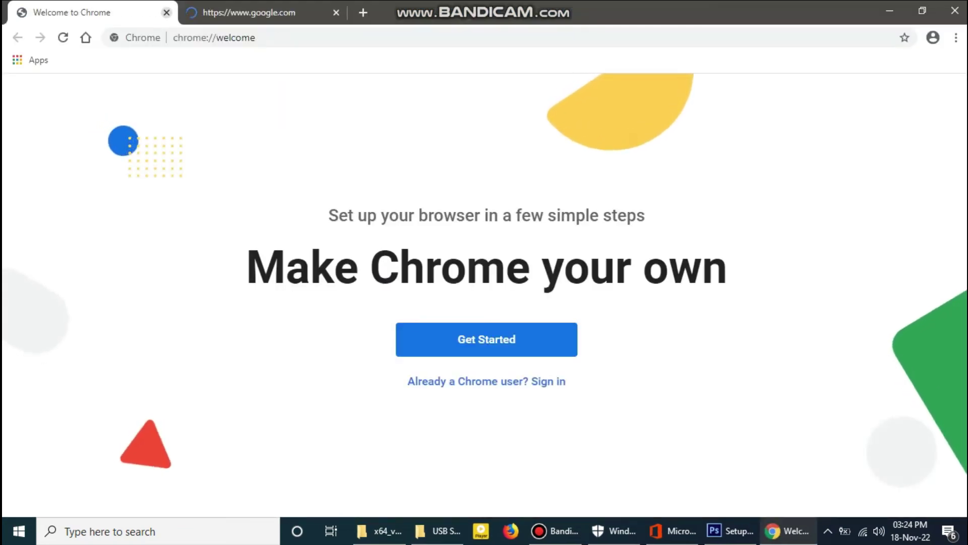
key("ctrl+w")
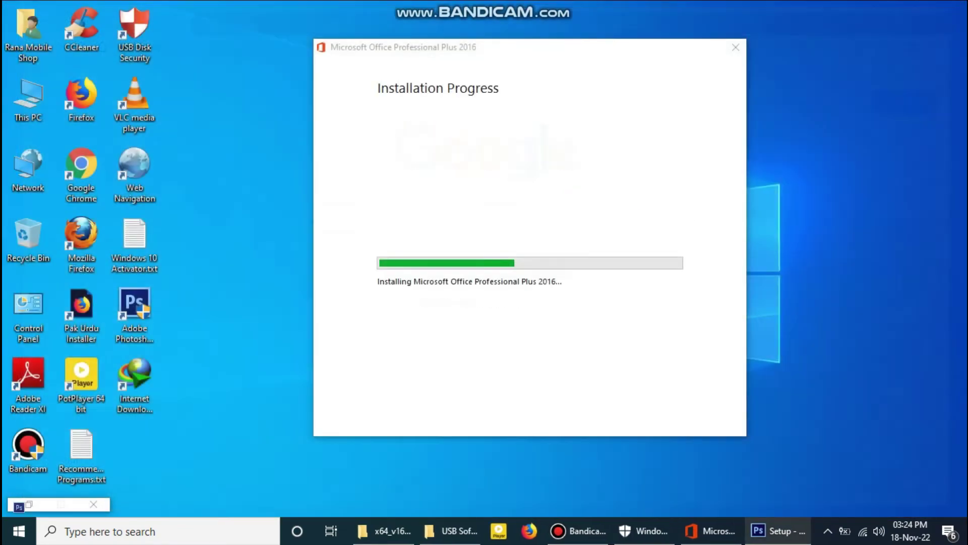
double_click(81, 167)
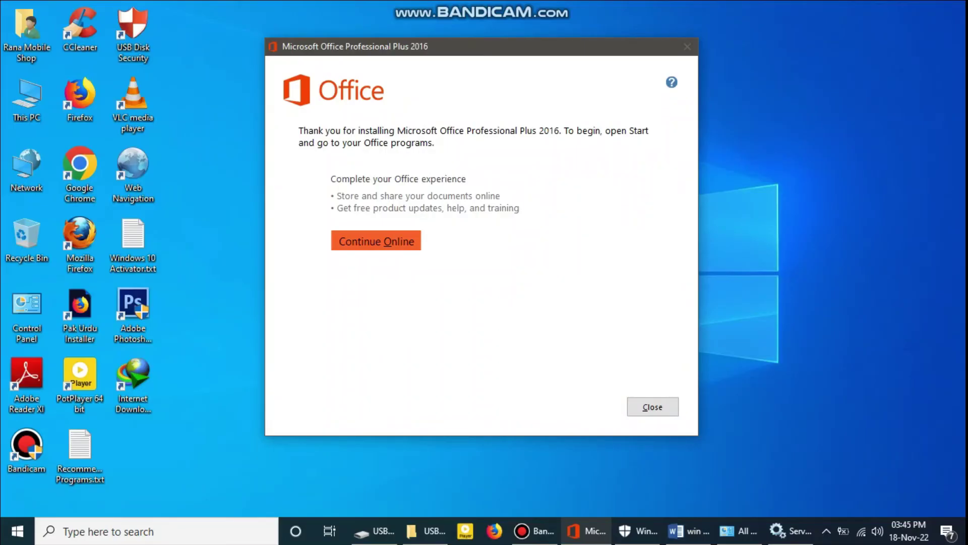
Step: Close the finished Office Professional Plus 2016 setup and the Windows Security window, and refresh the desktop
left_click(653, 407)
left_click(612, 532)
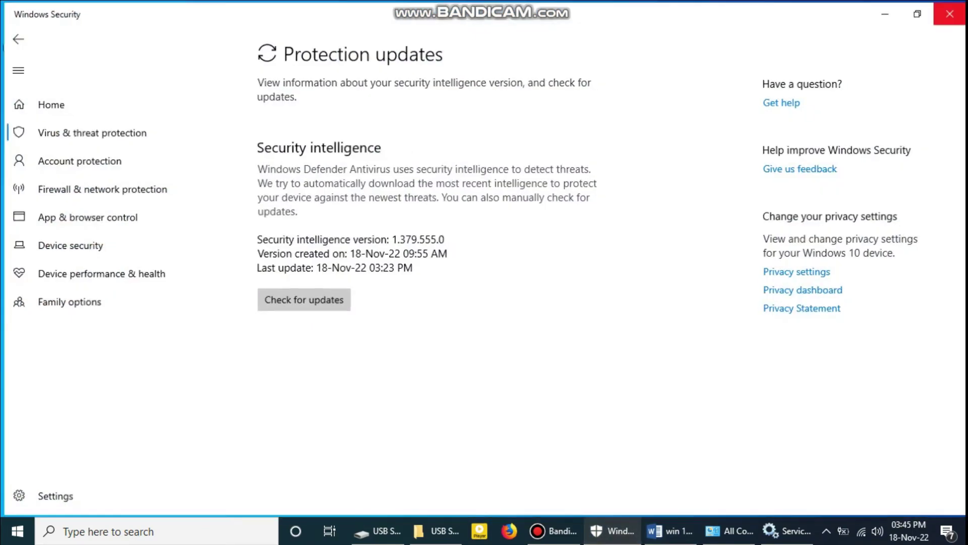
left_click(953, 11)
right_click(551, 201)
left_click(589, 243)
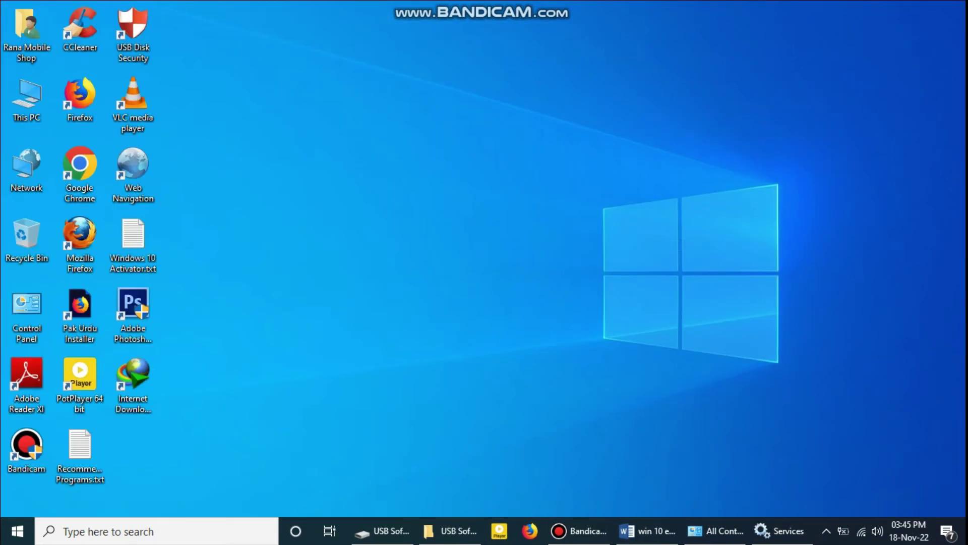
Step: Bring up the Bandicam recording window, minimize it, and refresh the desktop
left_click(579, 531)
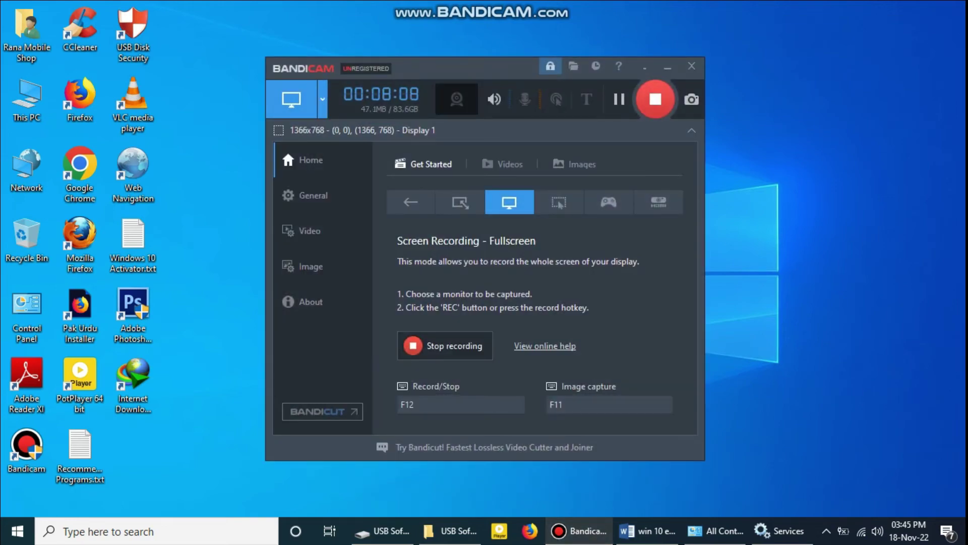
left_click(668, 67)
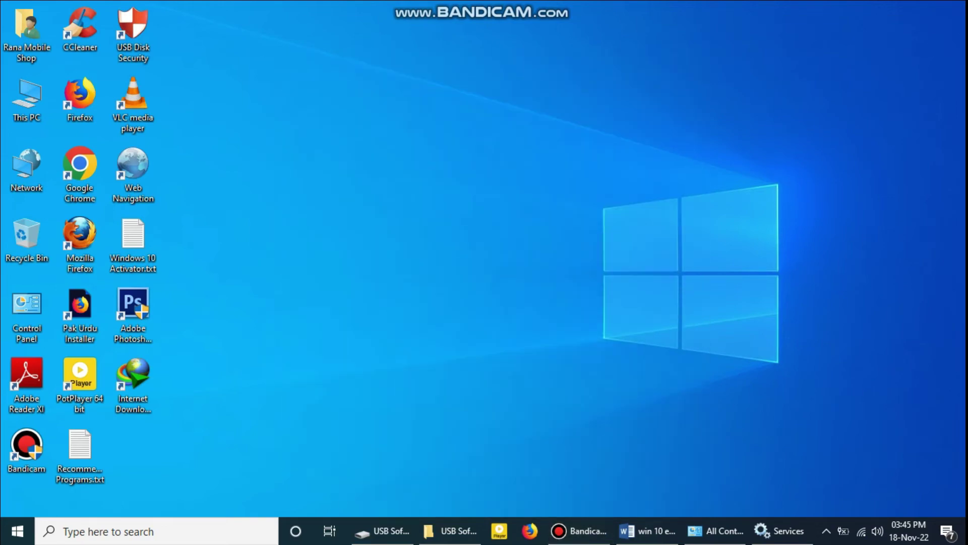
right_click(342, 181)
left_click(369, 219)
Step: Restart the laptop from Windows, reboot it again from the grub prompt, and enter the Dell BIOS setup
left_click(17, 530)
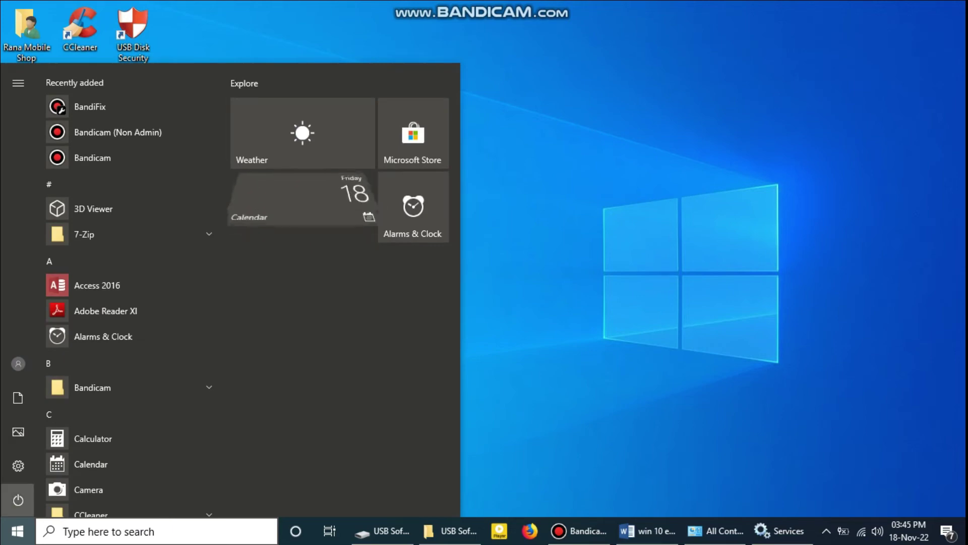
left_click(18, 499)
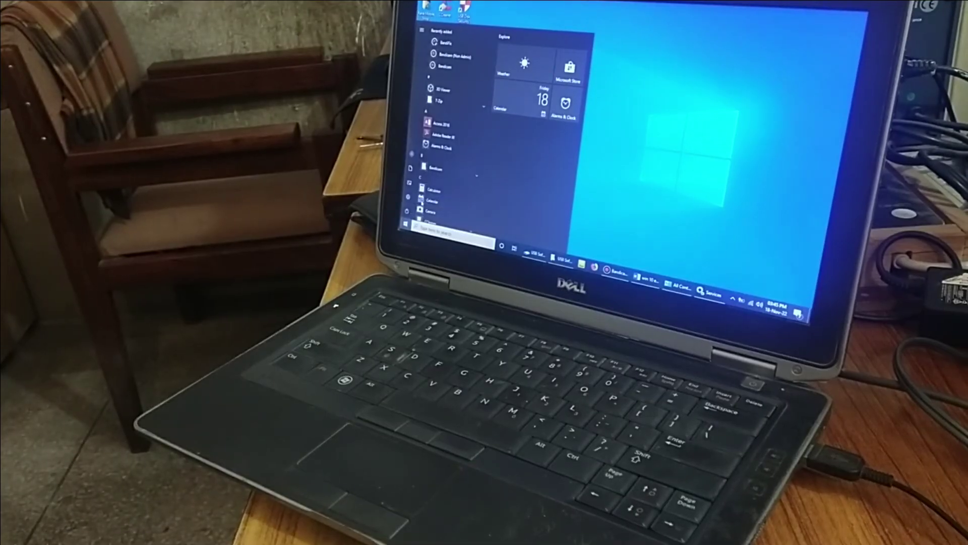
left_click(44, 464)
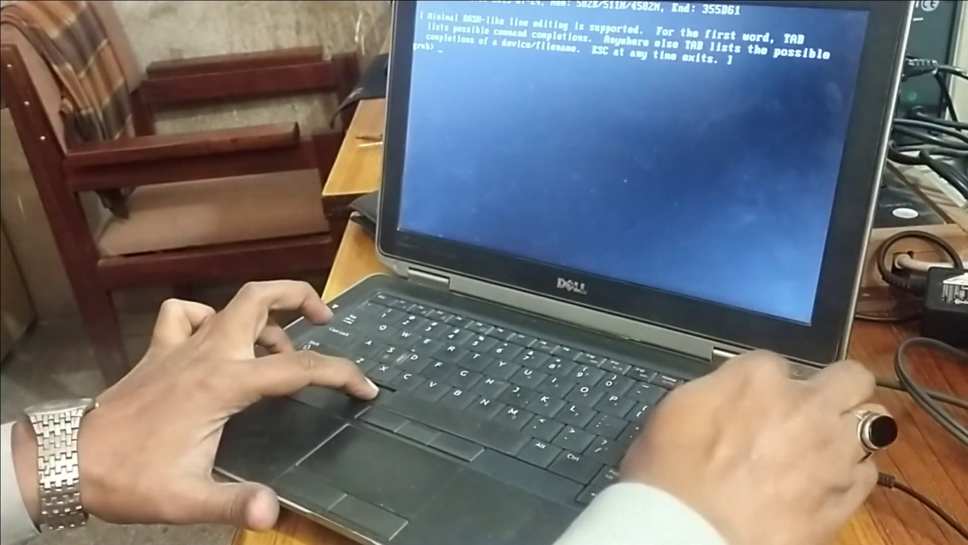
key("ctrl+alt+Delete")
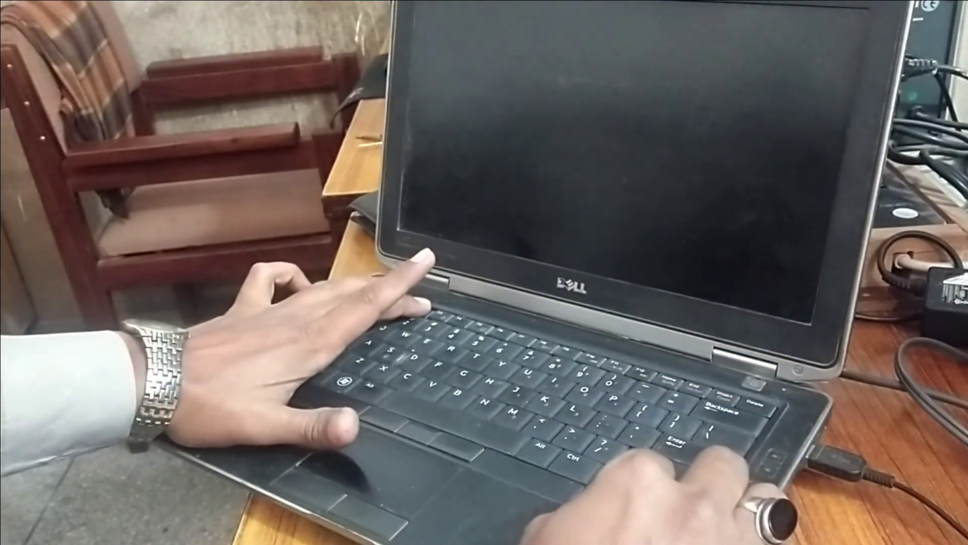
key("F2")
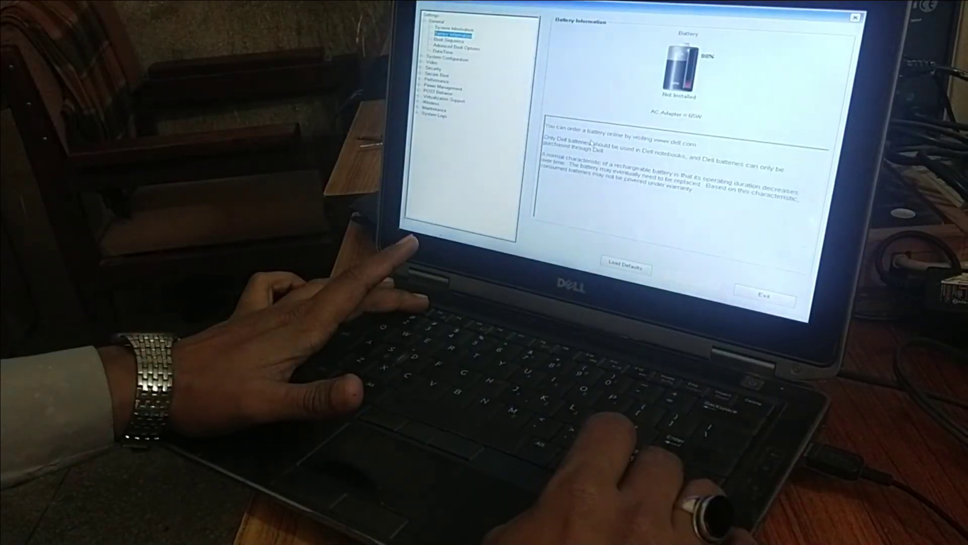
Step: In the Boot Sequence settings, move Internal HDD to first place and Diskette Drive to second place in the boot order
key("Down")
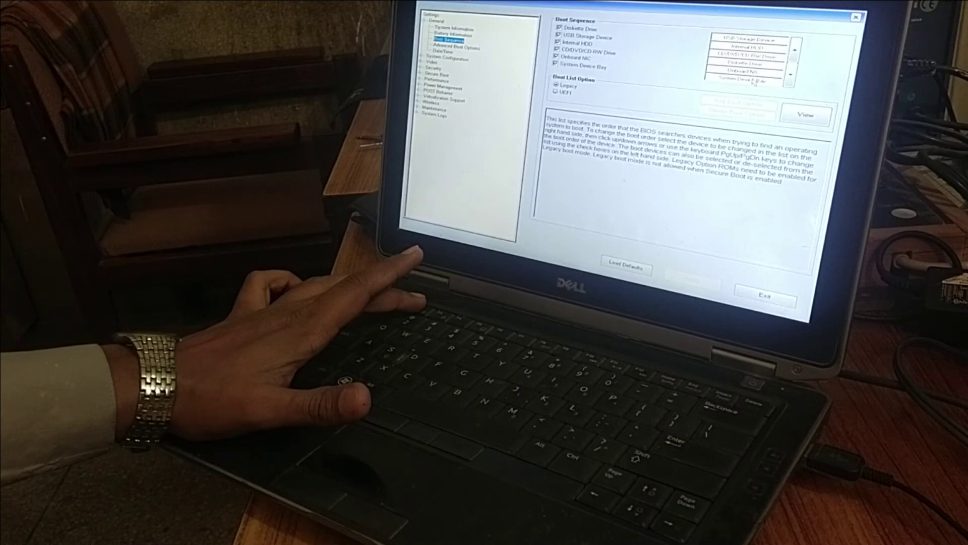
left_click(762, 48)
left_click(795, 49)
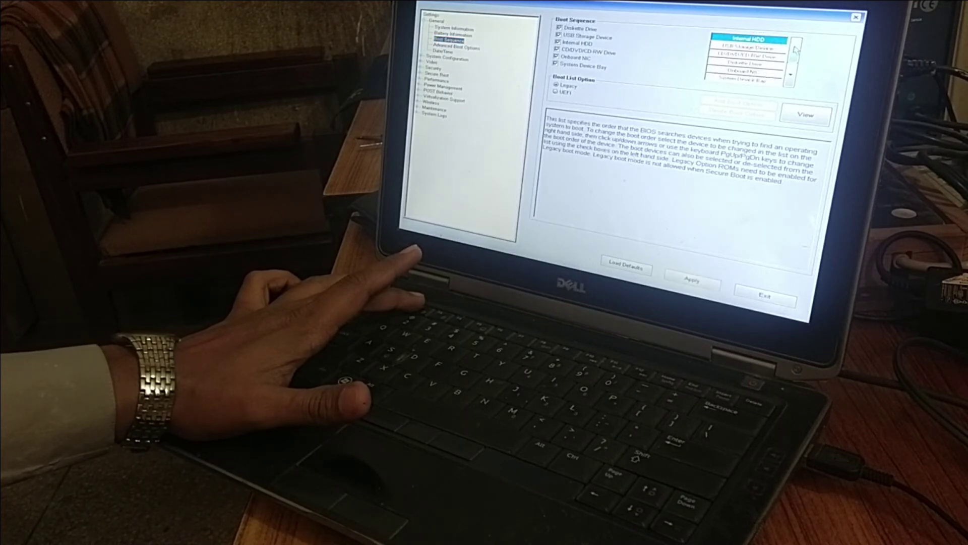
left_click(766, 64)
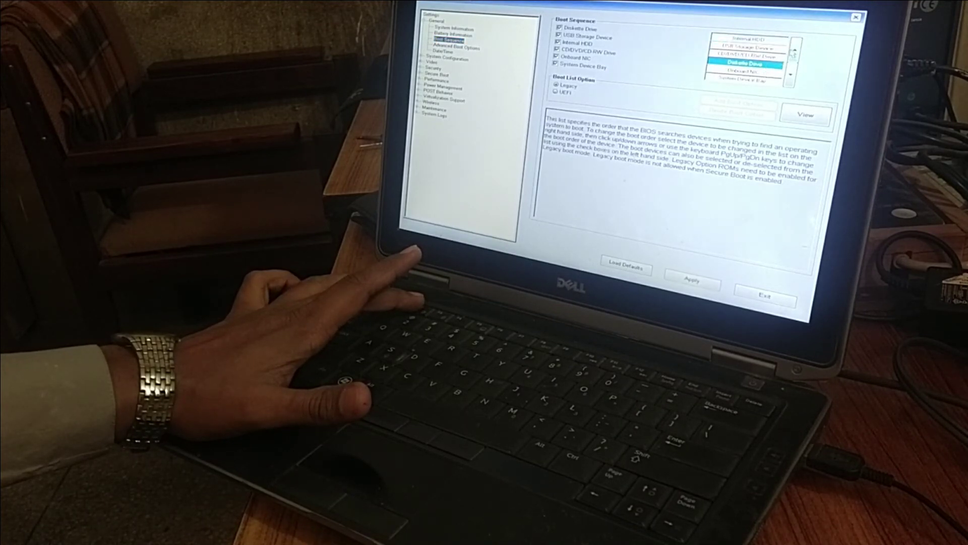
left_click(795, 51)
left_click(795, 52)
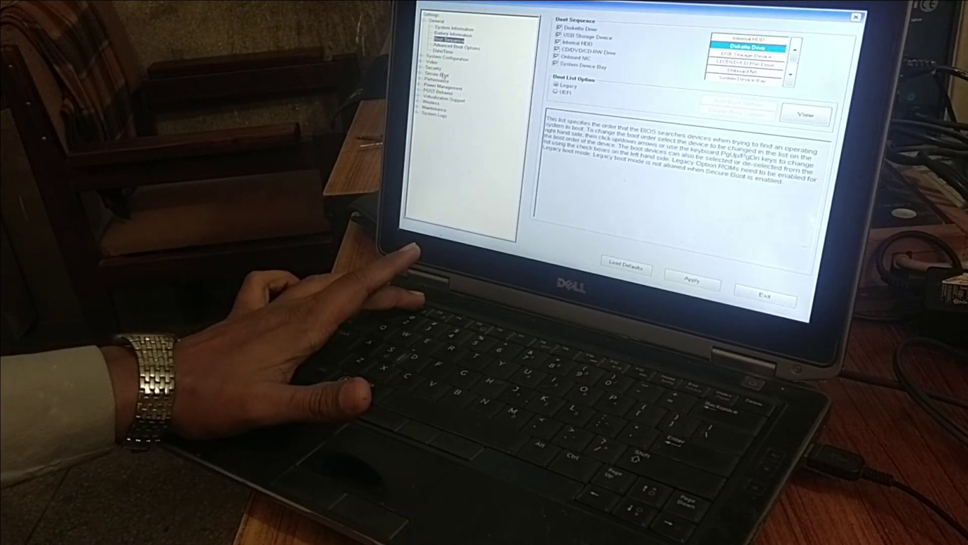
Step: Review the SATA Operation, Drives and SMART Reporting settings under System Configuration, apply the BIOS changes and exit the setup
left_click(437, 74)
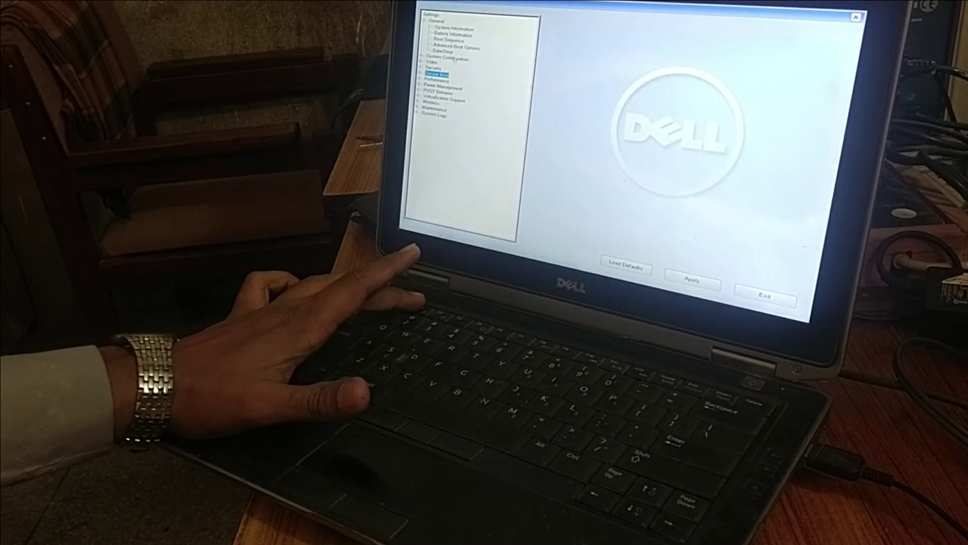
left_click(446, 59)
left_click(421, 58)
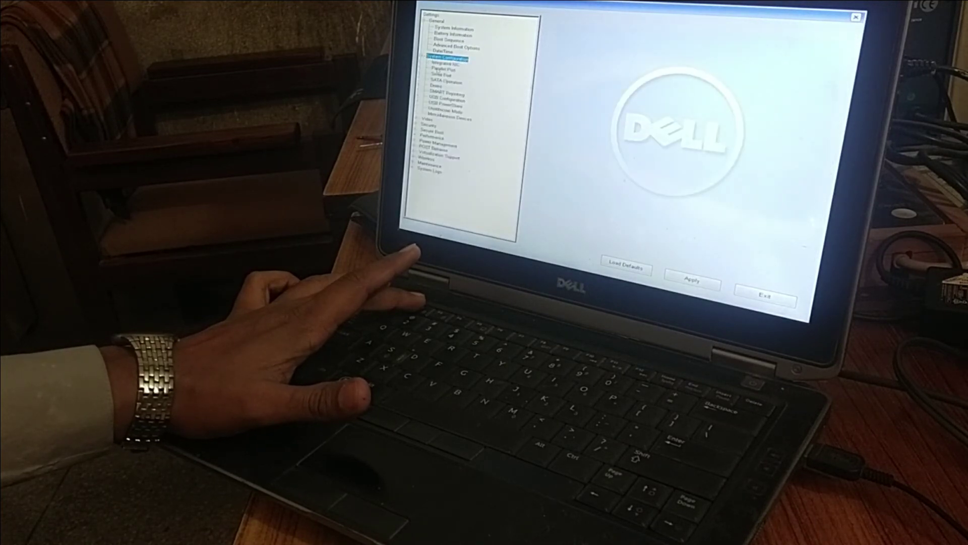
left_click(446, 81)
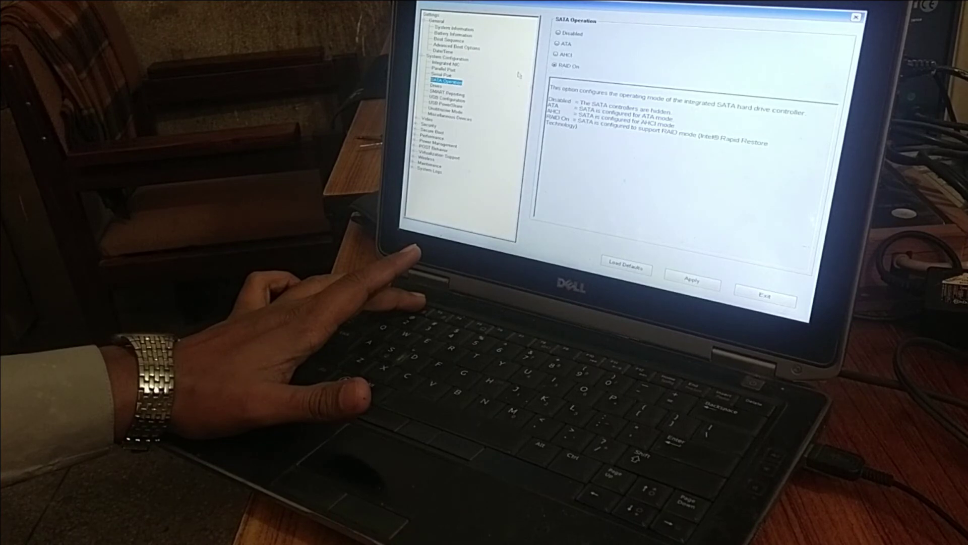
left_click(440, 87)
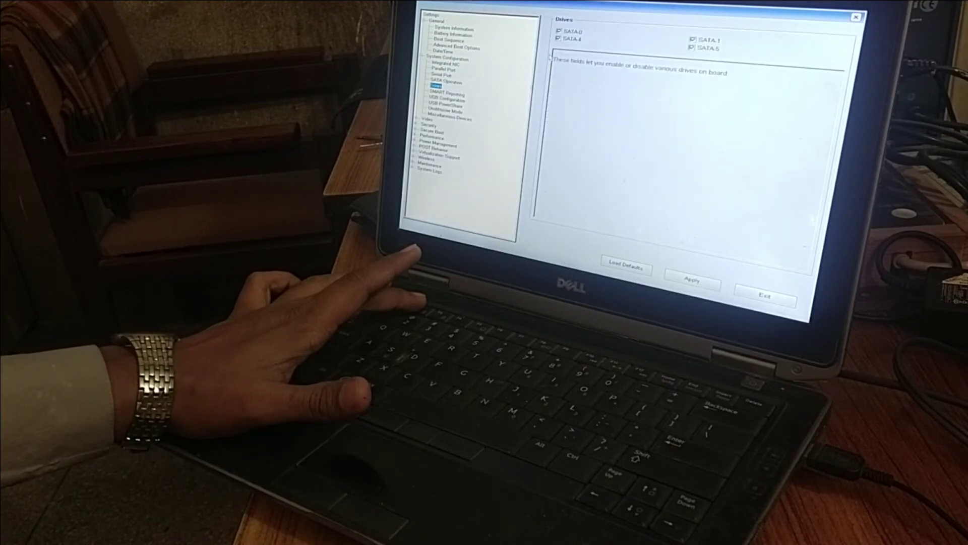
key("Down")
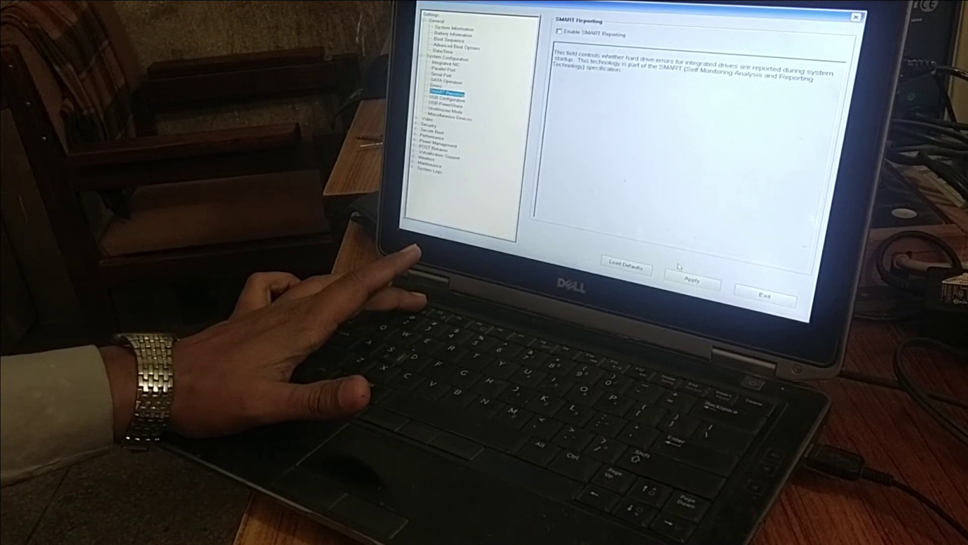
left_click(691, 280)
left_click(741, 294)
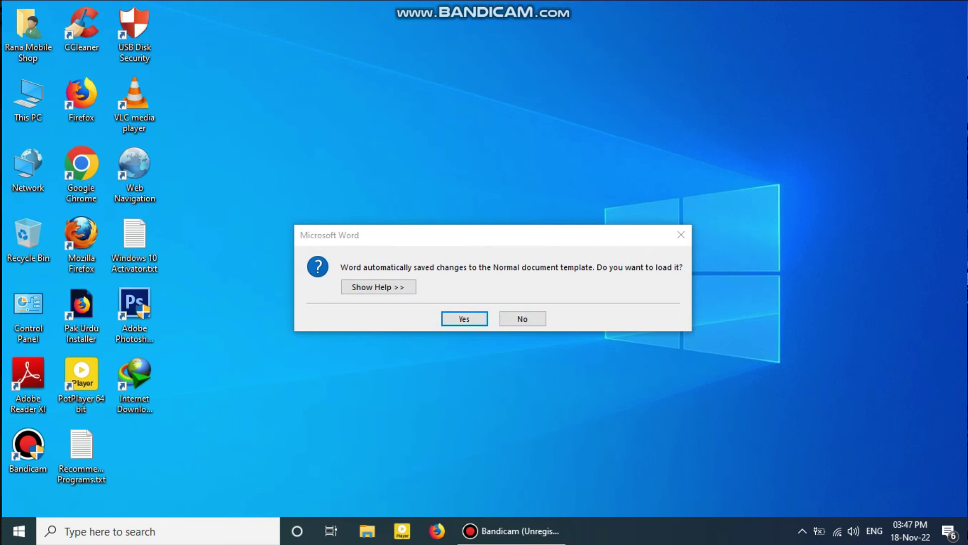
Step: Load Word's automatically saved Normal template changes, dismiss the file error, and close Word after maximizing the blank document
left_click(465, 319)
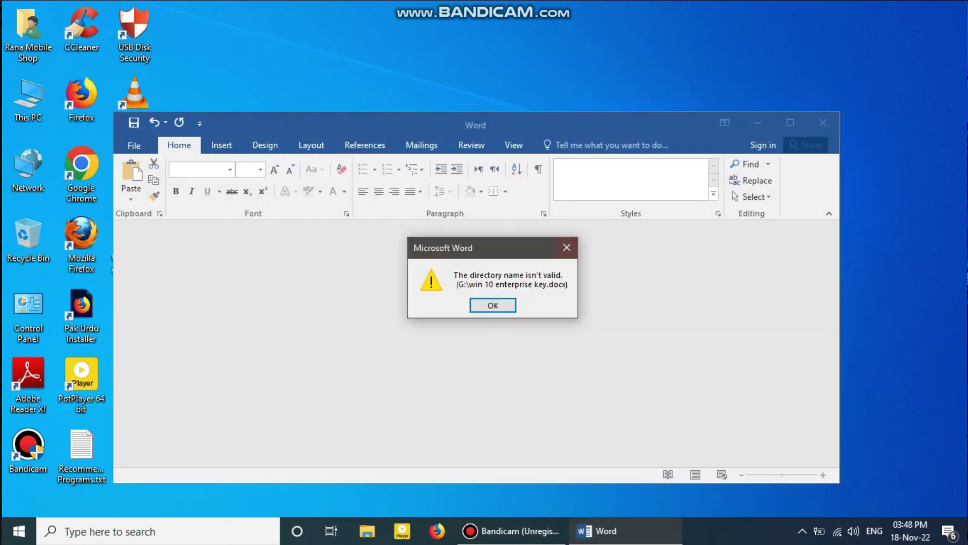
key("Return")
key("Return")
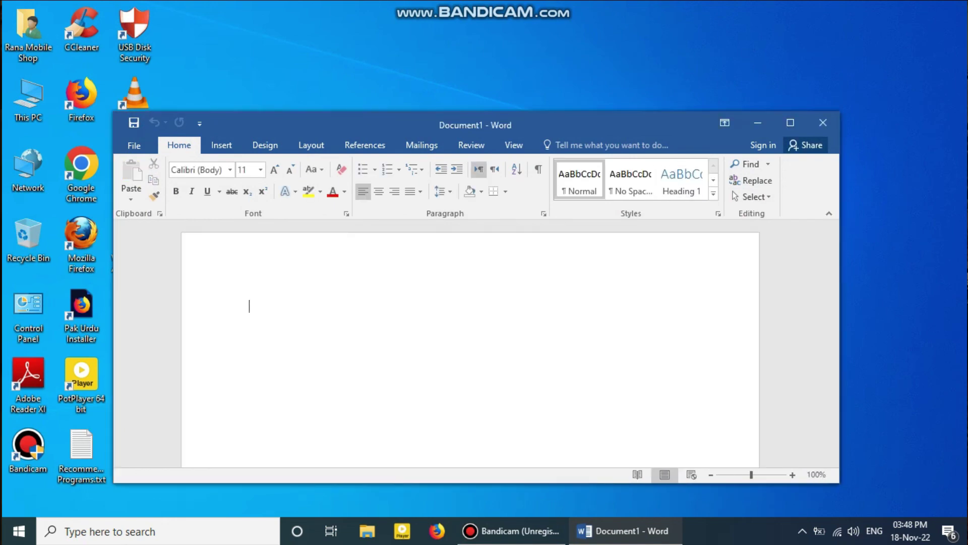
left_click(790, 123)
left_click(954, 9)
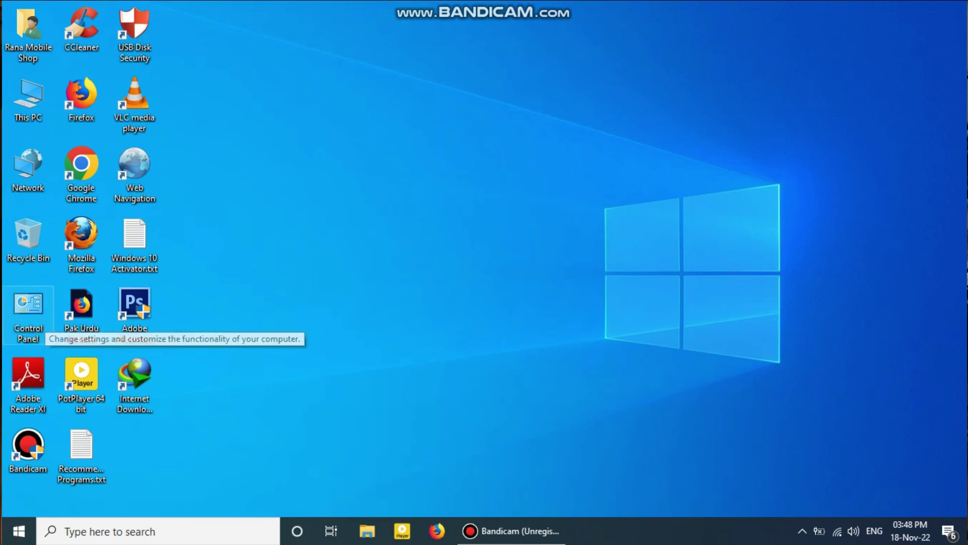
left_click(512, 531)
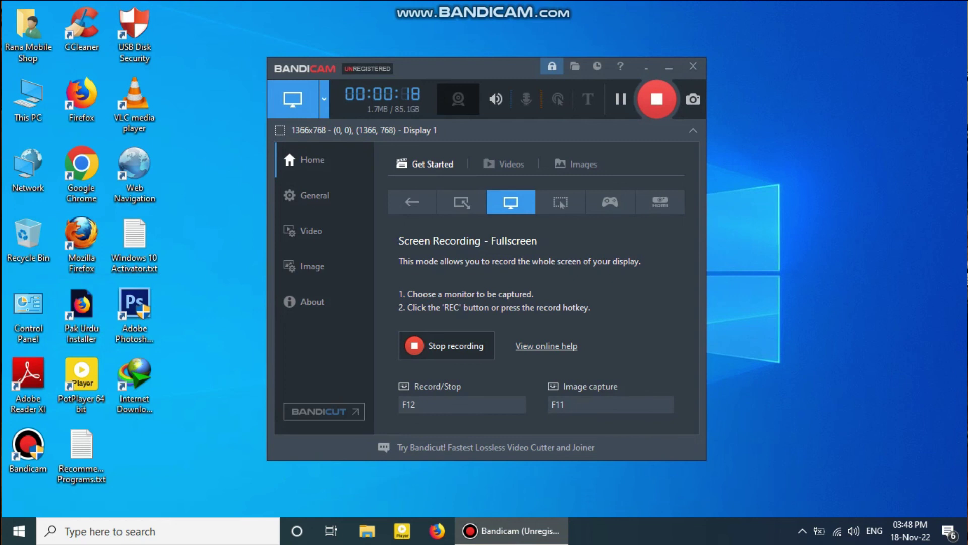
left_click(669, 67)
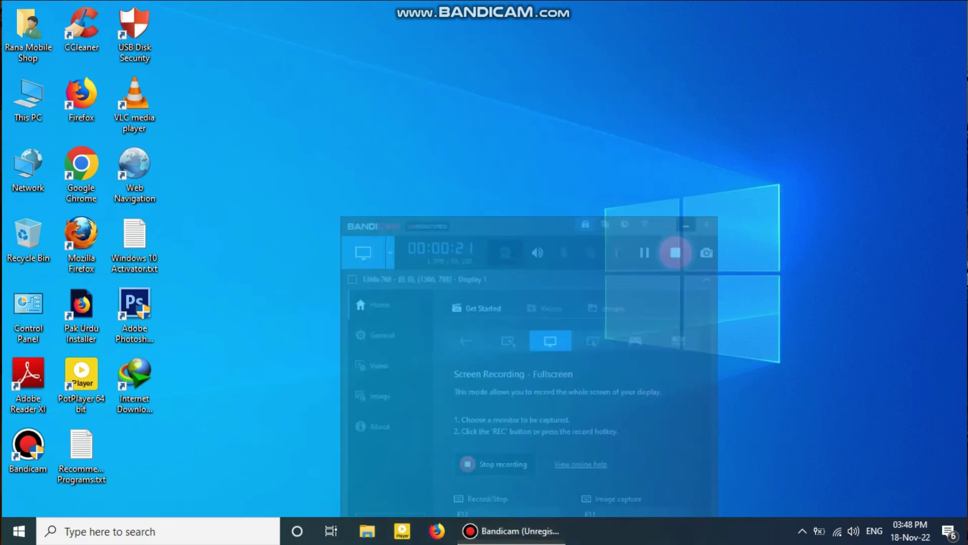